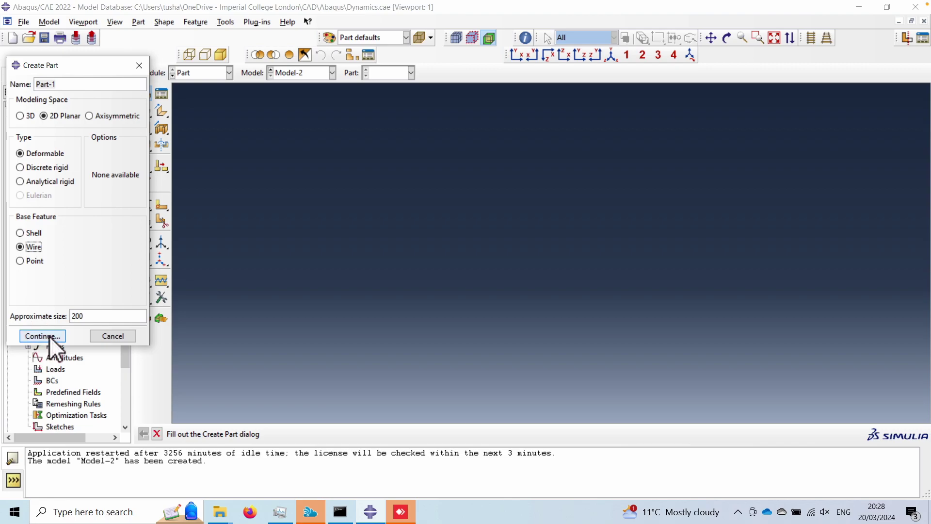
# Create a 2D planar deformable wire part with an approximate size of 200 and enter its sketch
pyautogui.click(49, 336)
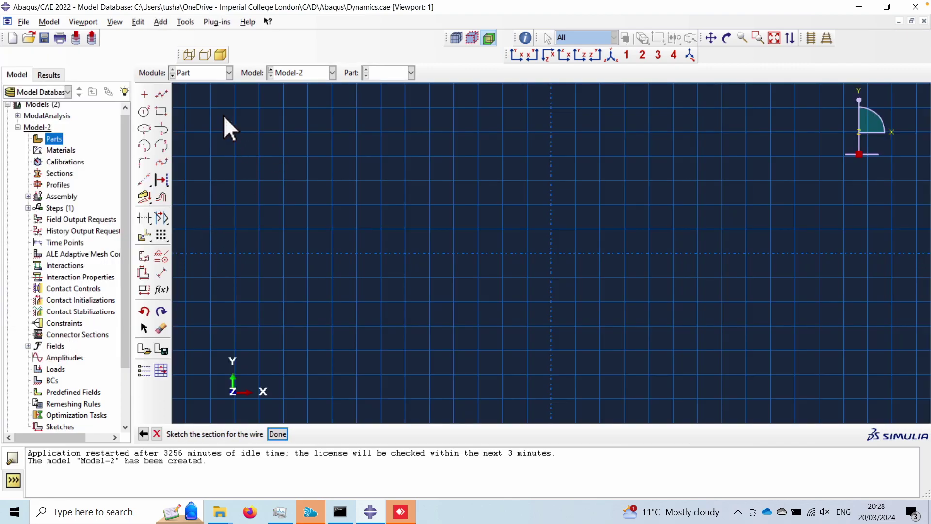
# Sketch two short lines from 0,0, one horizontal and one vertical ending at 0,1
pyautogui.click(144, 177)
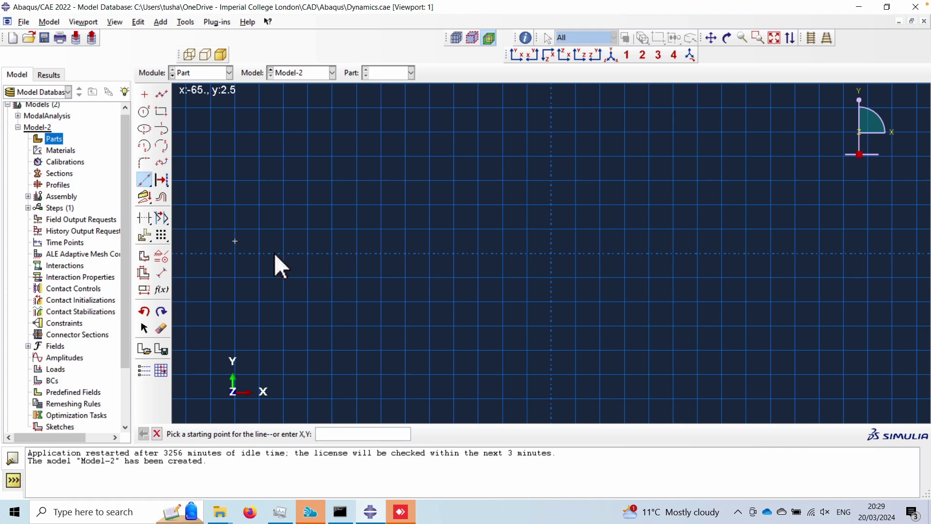
pyautogui.write('0,0')
pyautogui.press('Return')
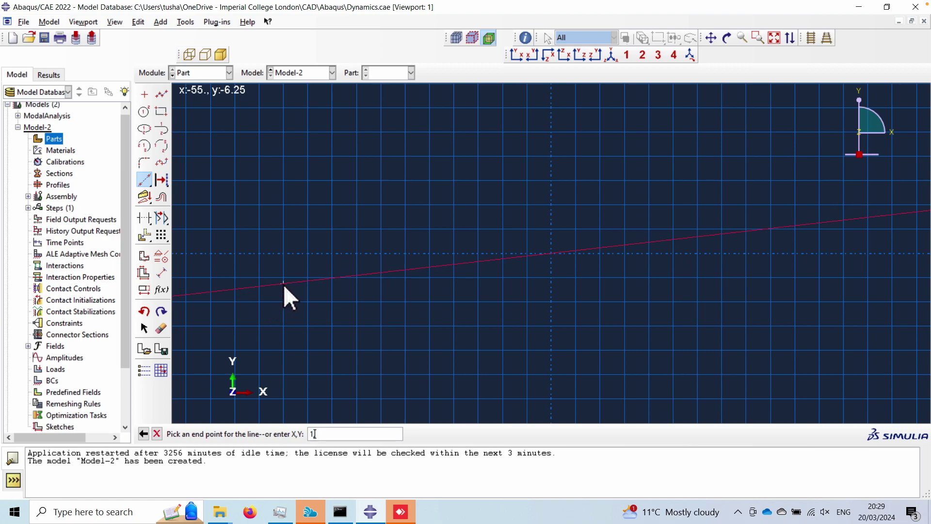
pyautogui.press('Return')
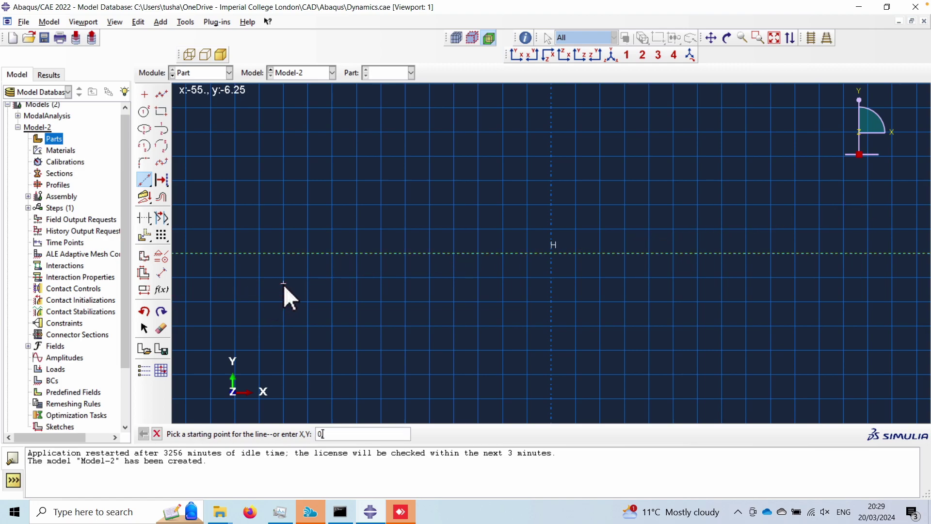
pyautogui.write('0,0')
pyautogui.press('Return')
pyautogui.write('0,1')
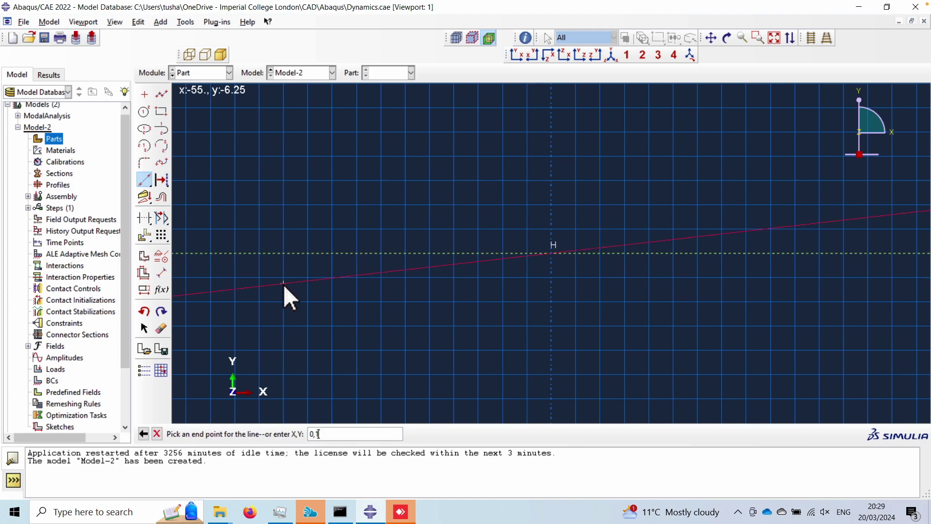
pyautogui.press('Return')
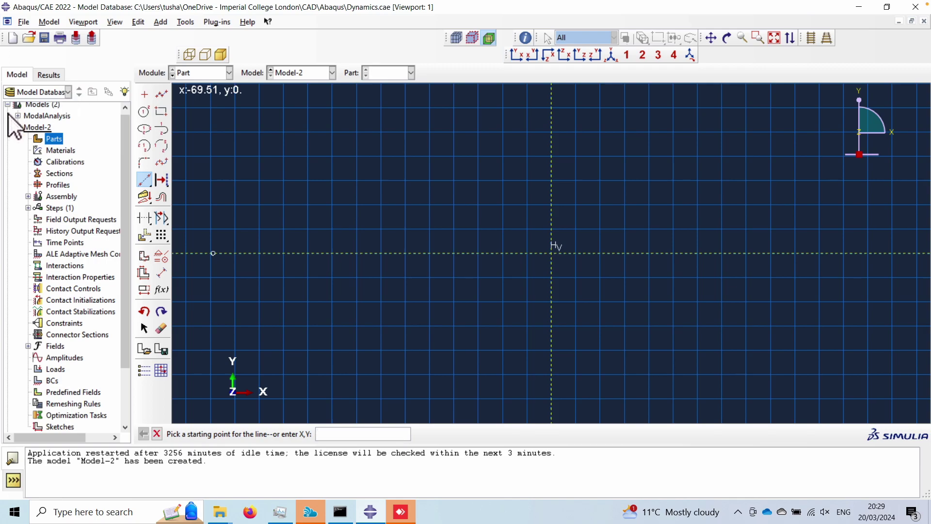
# Sketch a rectangle with opposite corners at 0,0 and 1000,1000
pyautogui.click(161, 110)
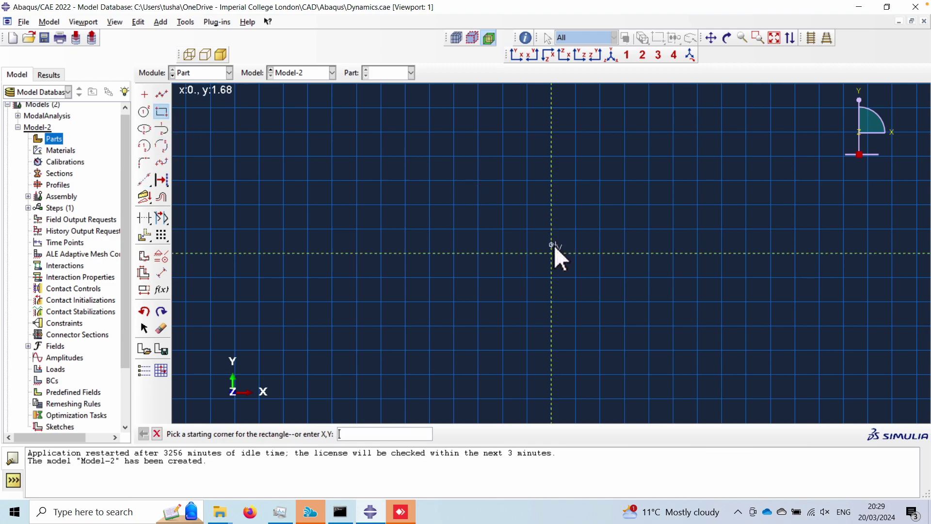
pyautogui.write('0,0')
pyautogui.press('Return')
pyautogui.write('1000')
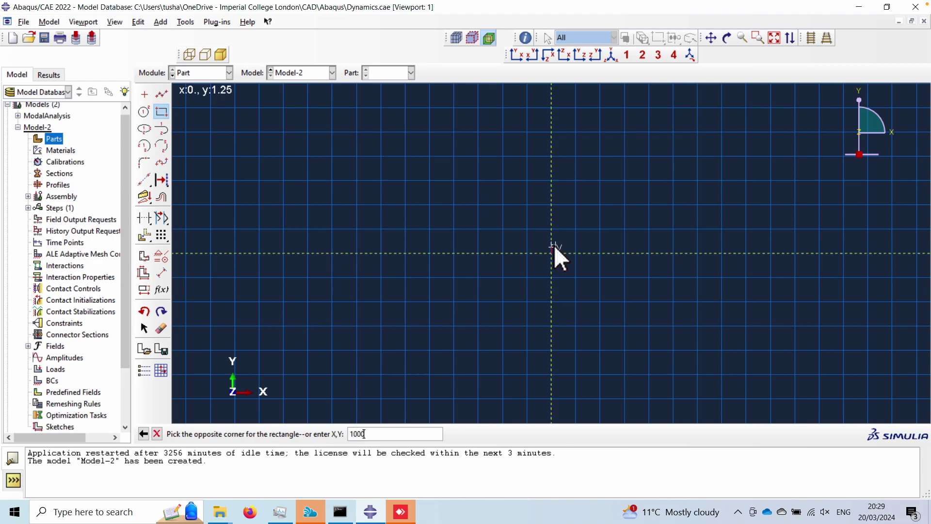
pyautogui.write(',1000')
pyautogui.press('Return')
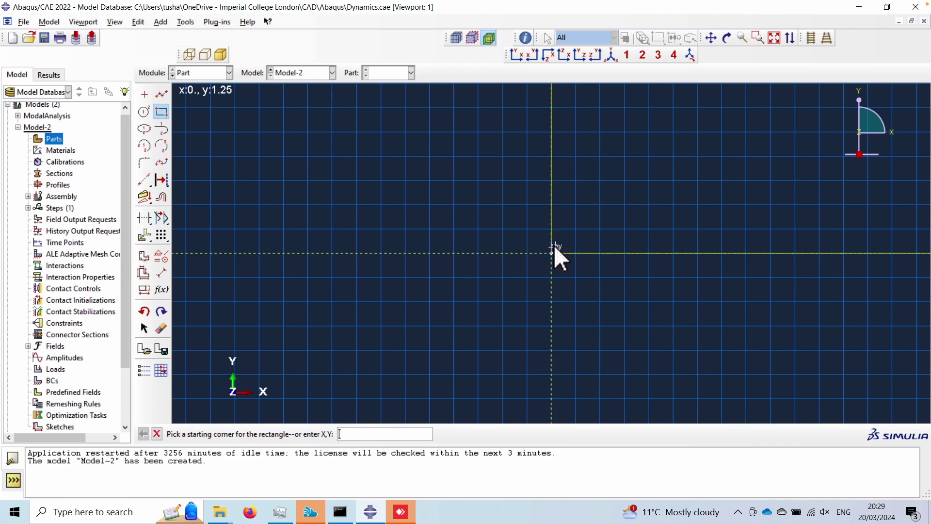
# Sketch a second rectangle on top of the first, from 0,1000 to 1000,2000
pyautogui.click(515, 58)
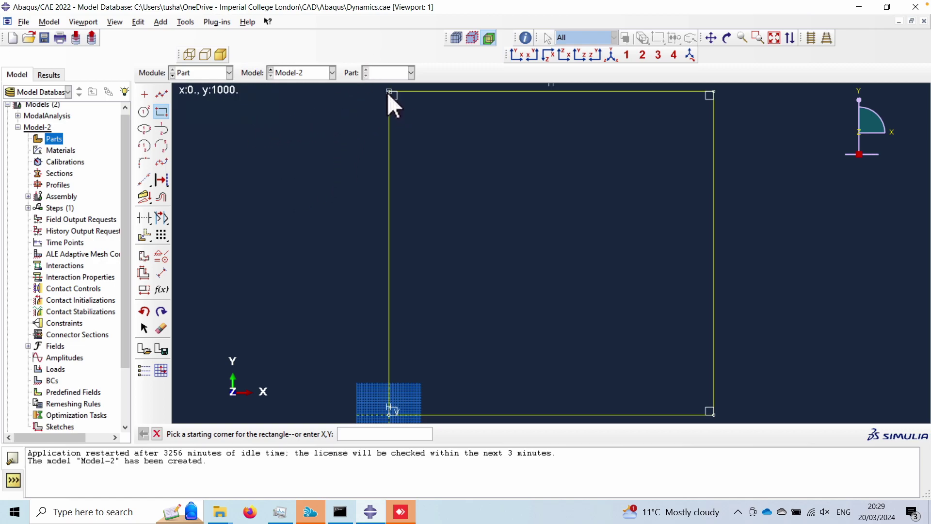
pyautogui.click(380, 433)
pyautogui.write('0,1000')
pyautogui.press('Return')
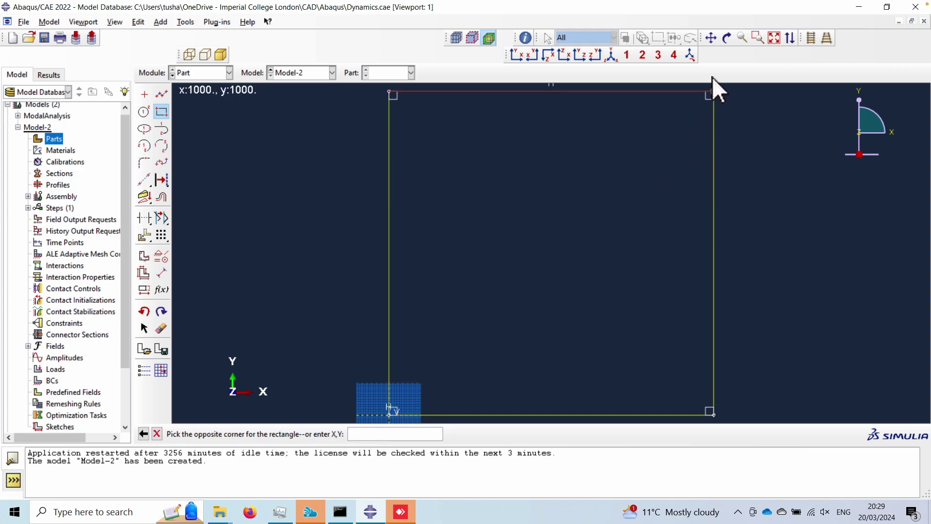
pyautogui.write('1000,2000')
pyautogui.press('Return')
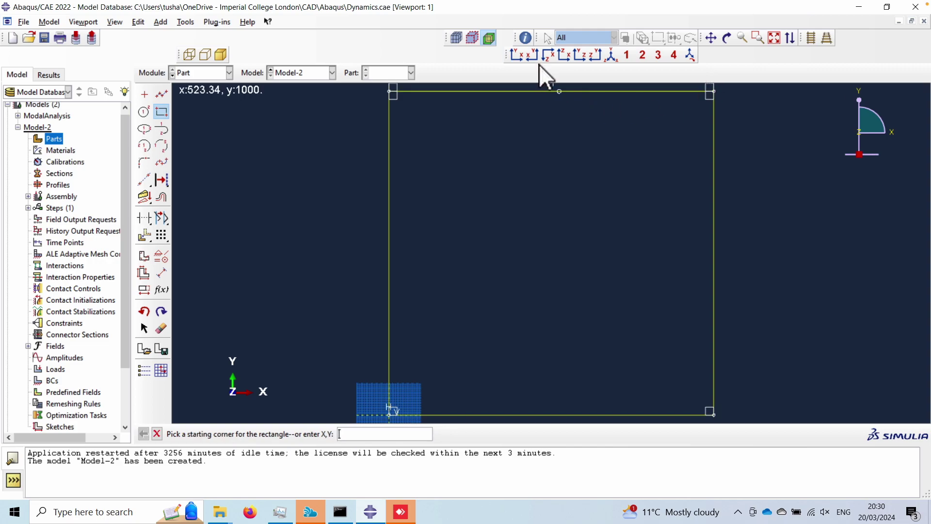
# Trim away the bottom edge of the lower rectangle so the frame stands on two open legs
pyautogui.click(519, 54)
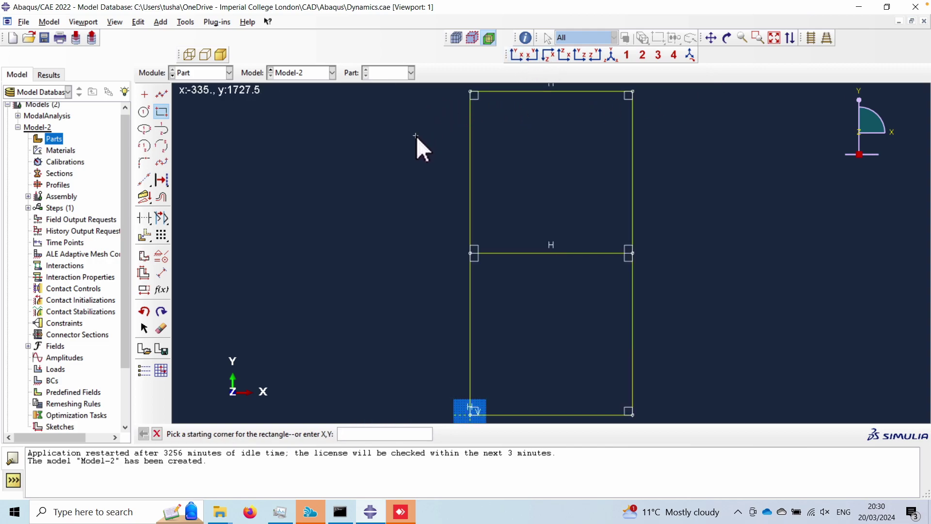
pyautogui.click(144, 218)
pyautogui.click(563, 413)
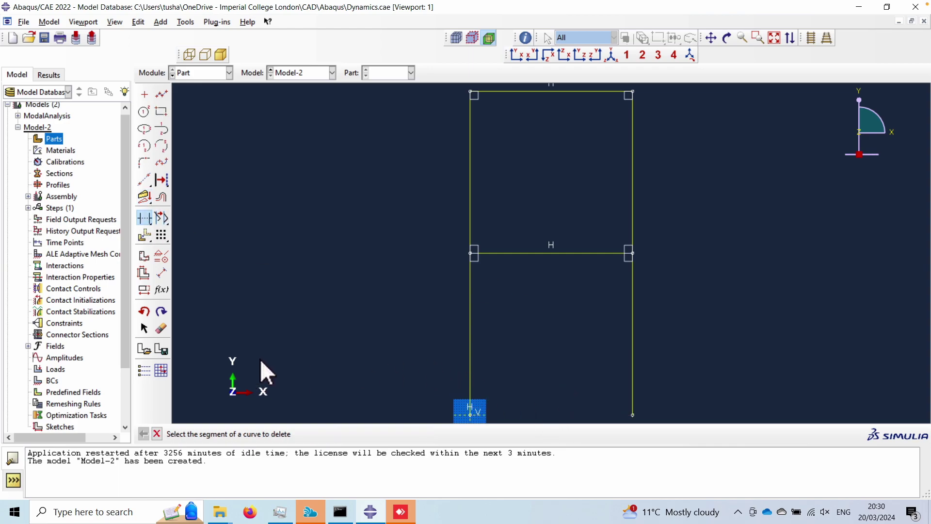
pyautogui.click(156, 433)
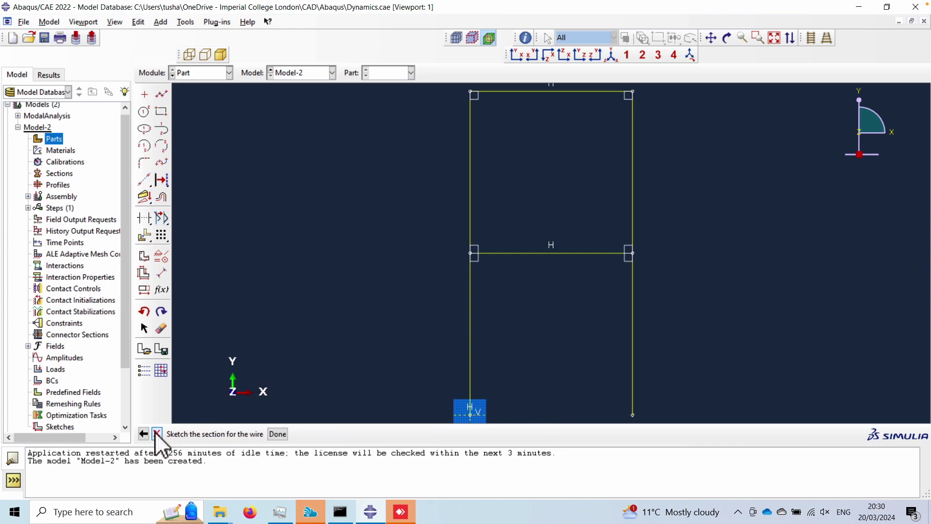
# Finish the wire sketch and save the model database
pyautogui.click(278, 434)
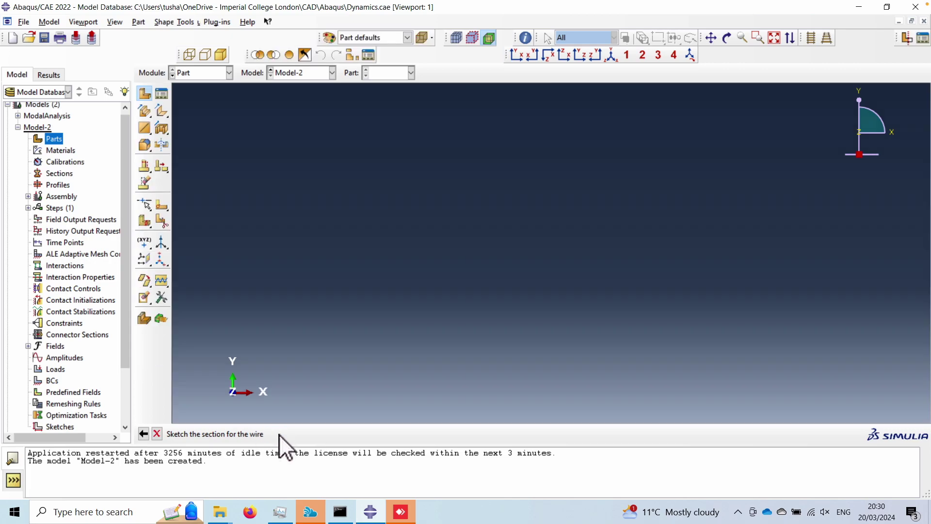
pyautogui.click(44, 38)
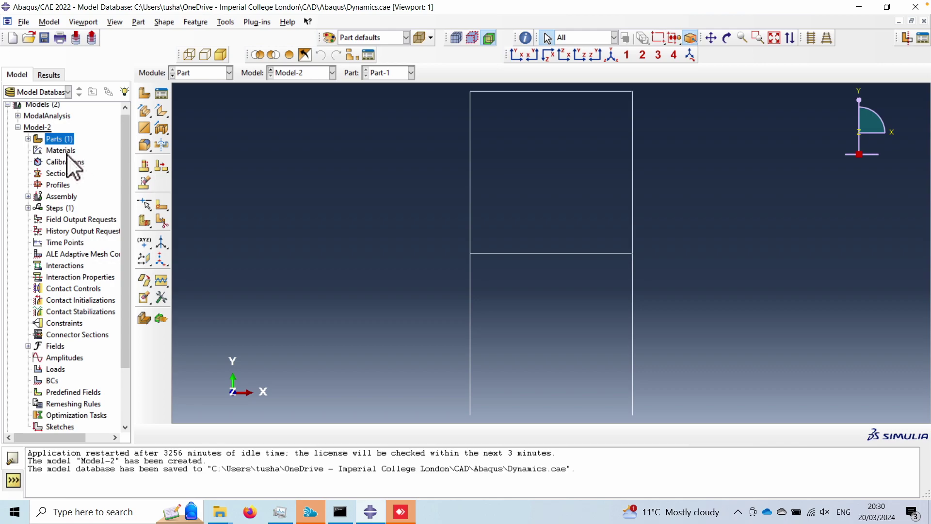
# Create a geometry set named fix on Part-1 from the bottom vertex of the frame's right leg
pyautogui.click(28, 139)
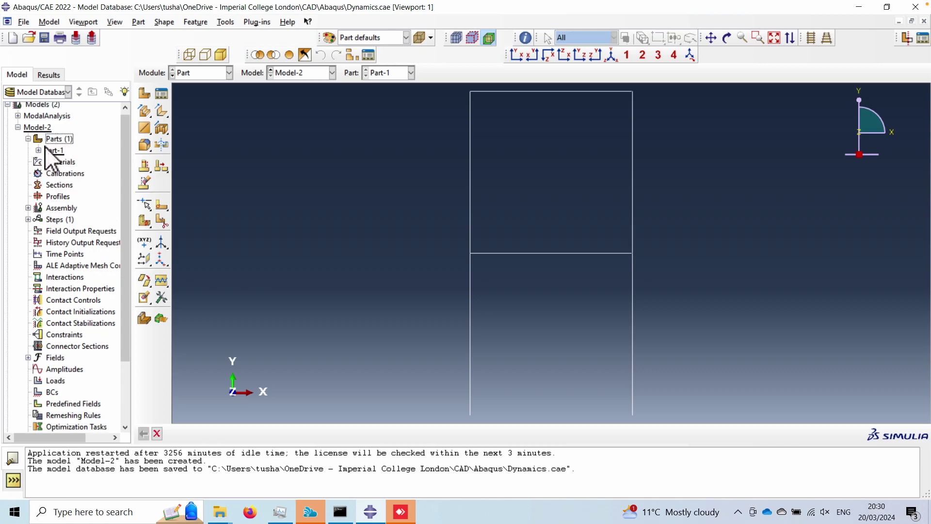
pyautogui.click(39, 151)
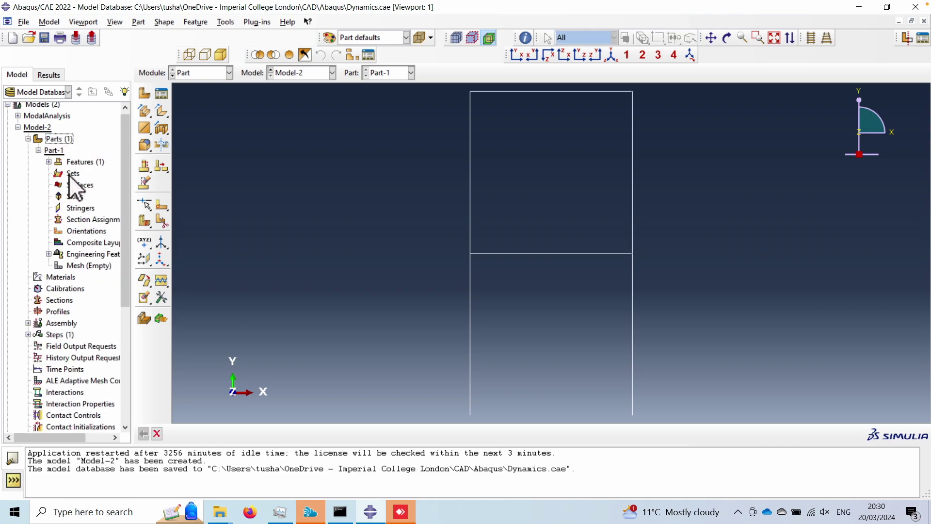
pyautogui.doubleClick(71, 172)
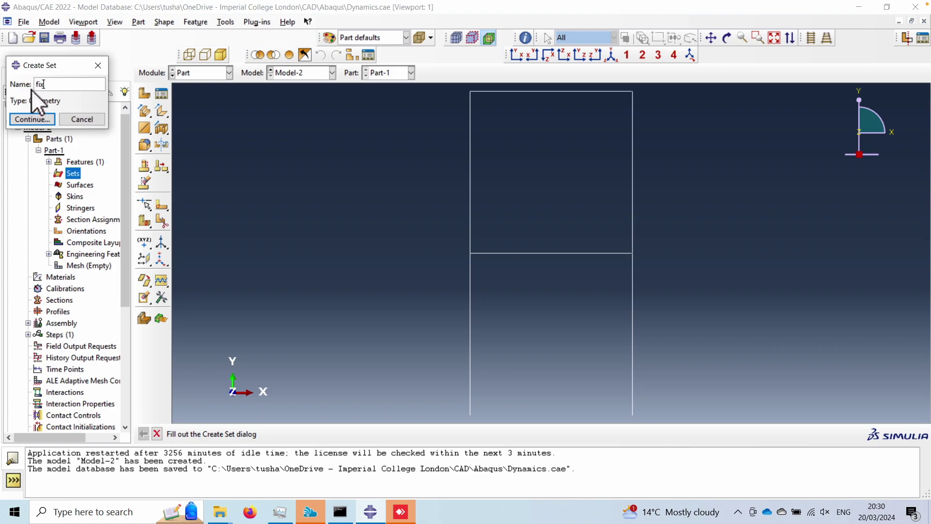
pyautogui.click(32, 119)
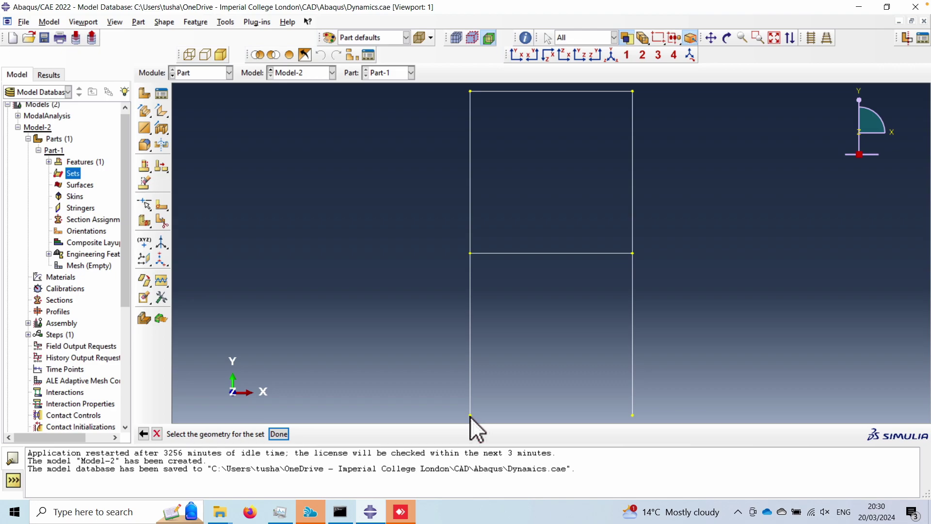
pyautogui.click(632, 415)
pyautogui.click(280, 434)
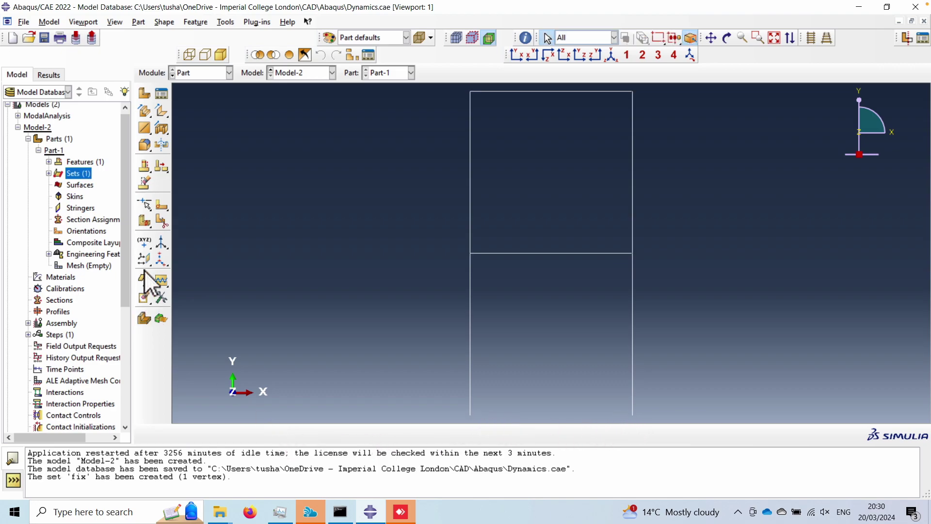
# Create a second geometry set named bulk containing all edges of the frame
pyautogui.click(49, 173)
pyautogui.doubleClick(77, 173)
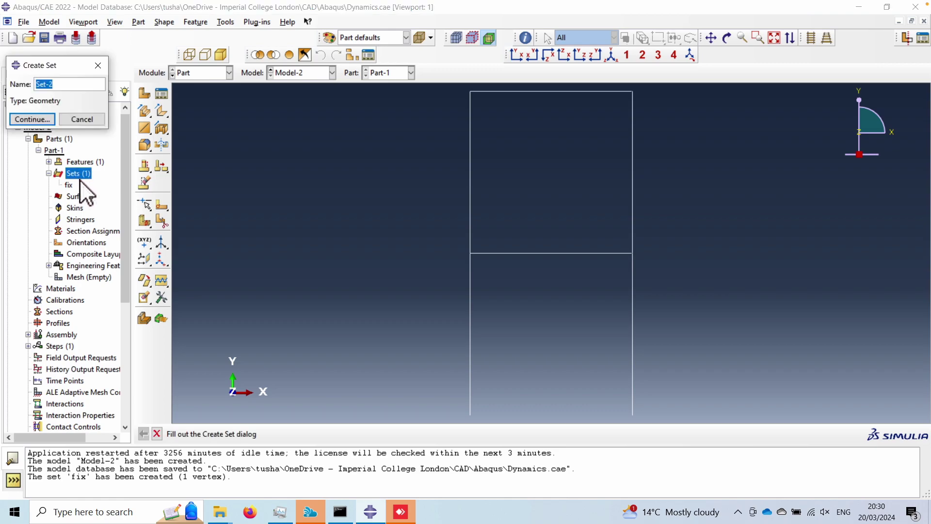
pyautogui.write('bulk')
pyautogui.click(37, 120)
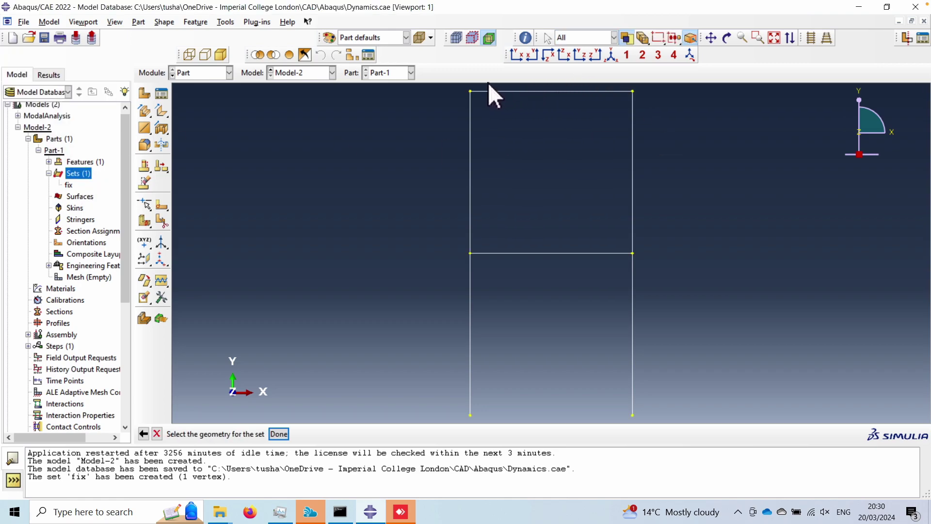
pyautogui.moveTo(439, 86); pyautogui.dragTo(724, 428)
pyautogui.click(280, 432)
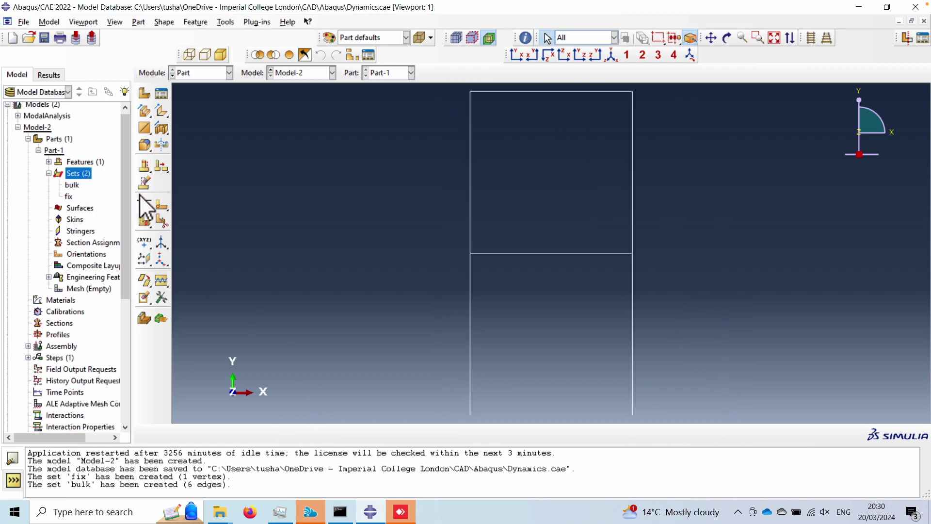
# Switch to the Property module and create a new material with isotropic elastic behaviour
pyautogui.click(192, 74)
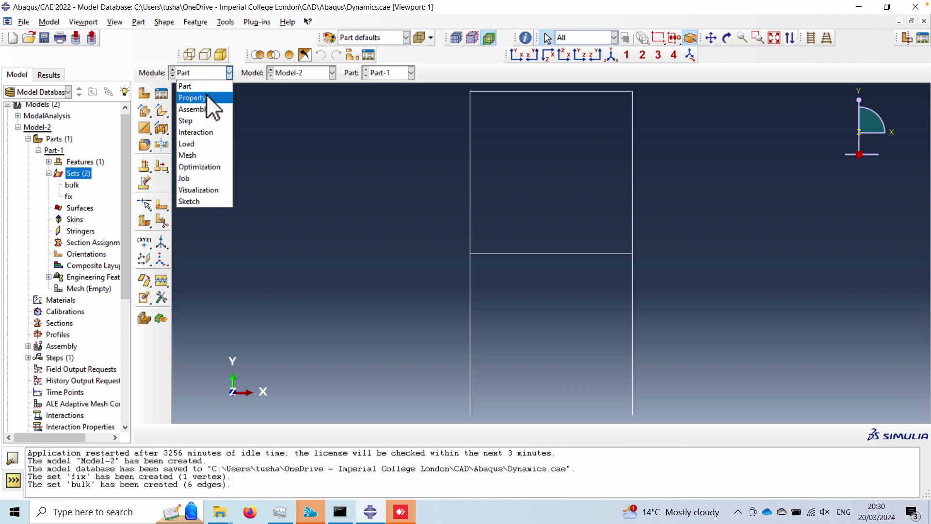
pyautogui.click(208, 97)
pyautogui.click(165, 91)
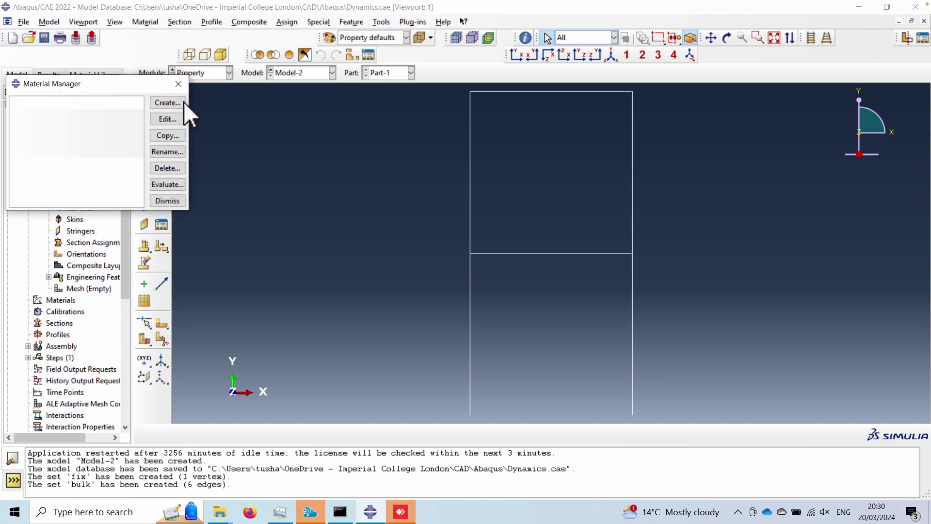
pyautogui.click(158, 103)
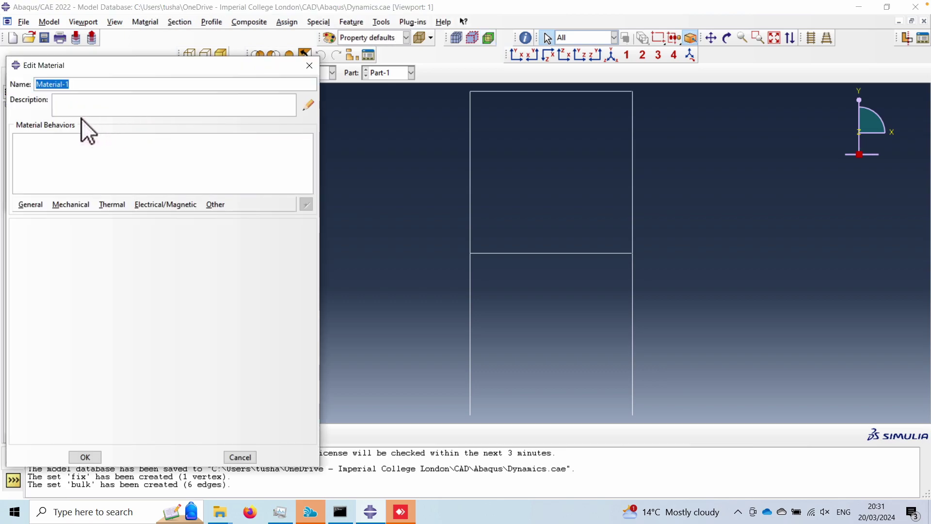
pyautogui.click(76, 204)
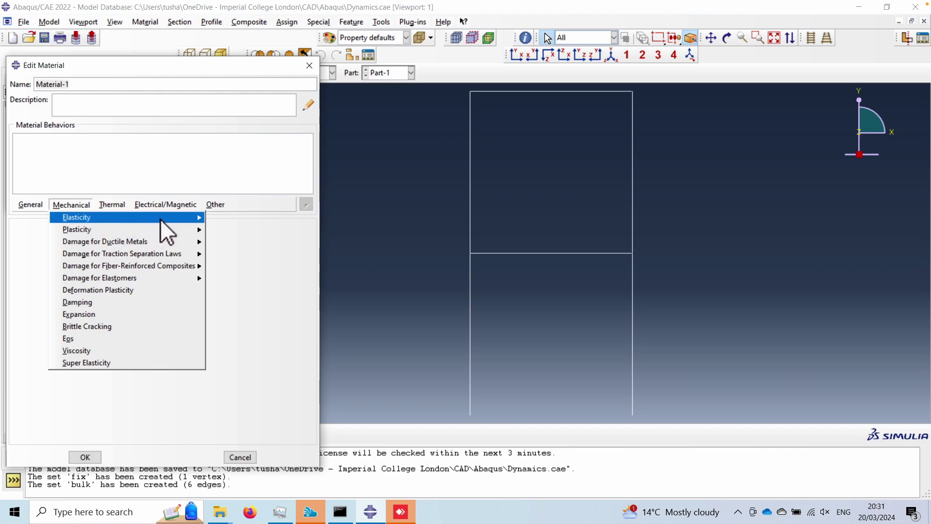
pyautogui.moveTo(159, 219)
pyautogui.click(234, 218)
# Set the material's Young's modulus to 200e3 and Poisson's ratio to 0.3, and save the material
pyautogui.click(63, 367)
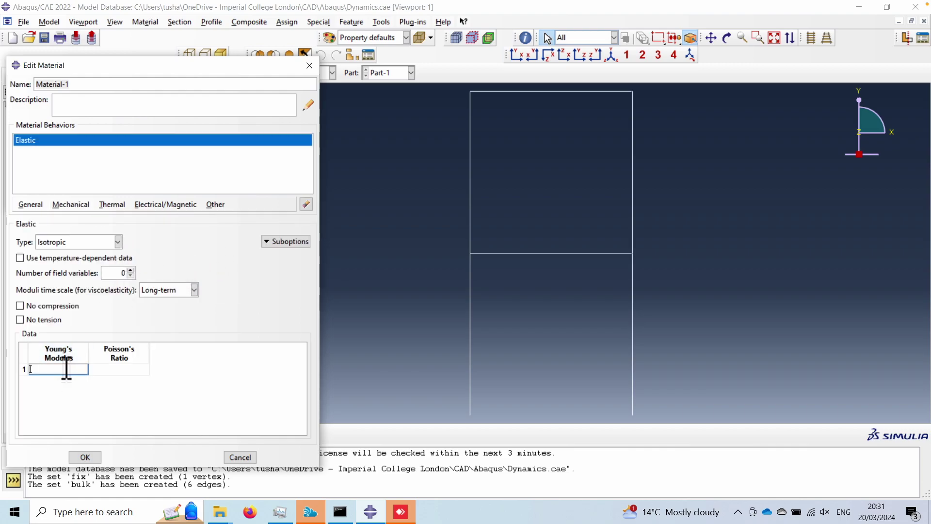
pyautogui.write('200e3')
pyautogui.click(131, 369)
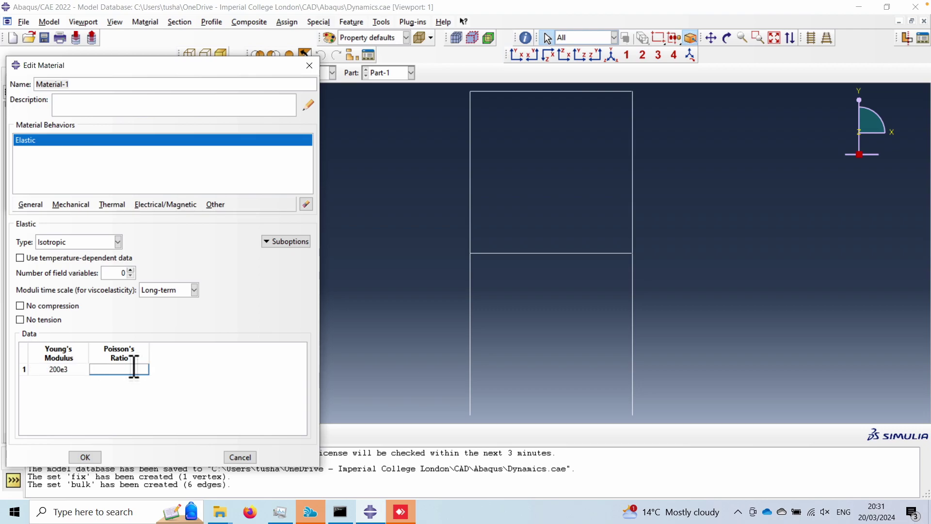
pyautogui.write('0.')
pyautogui.write('3')
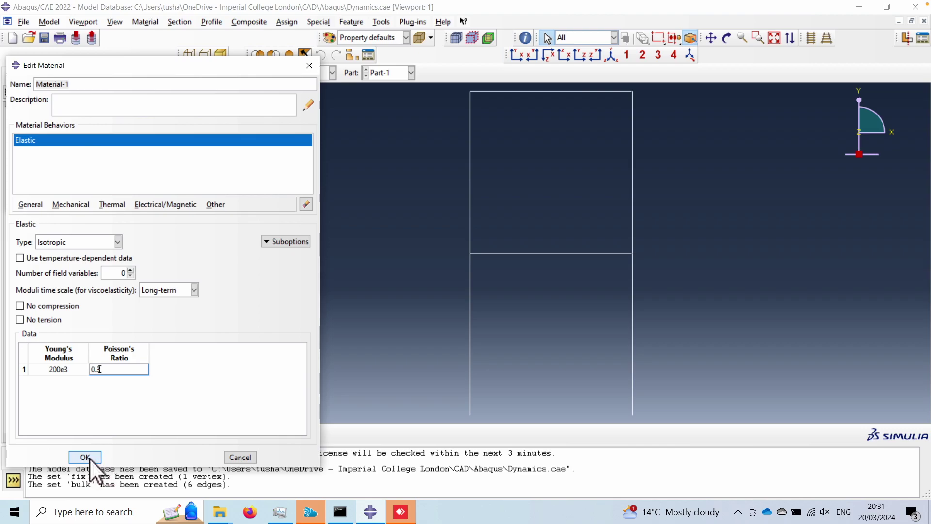
pyautogui.click(89, 458)
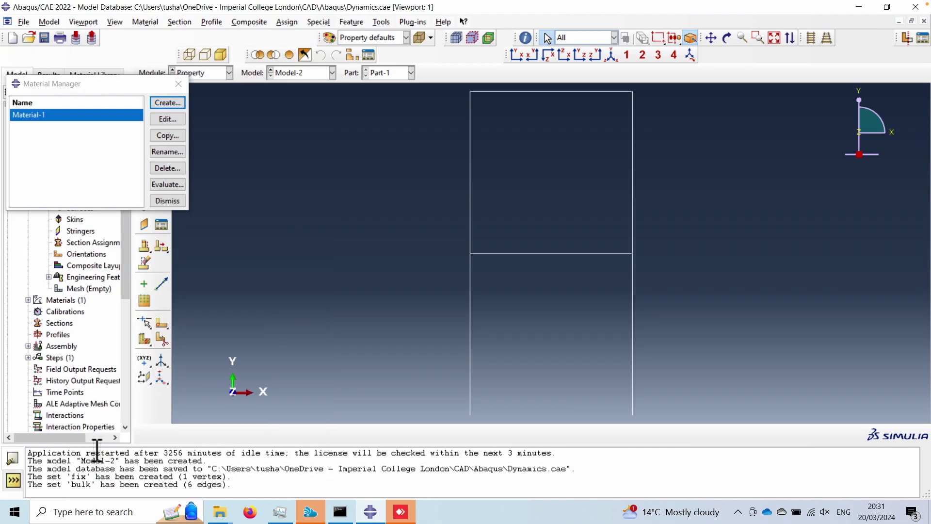
pyautogui.click(167, 200)
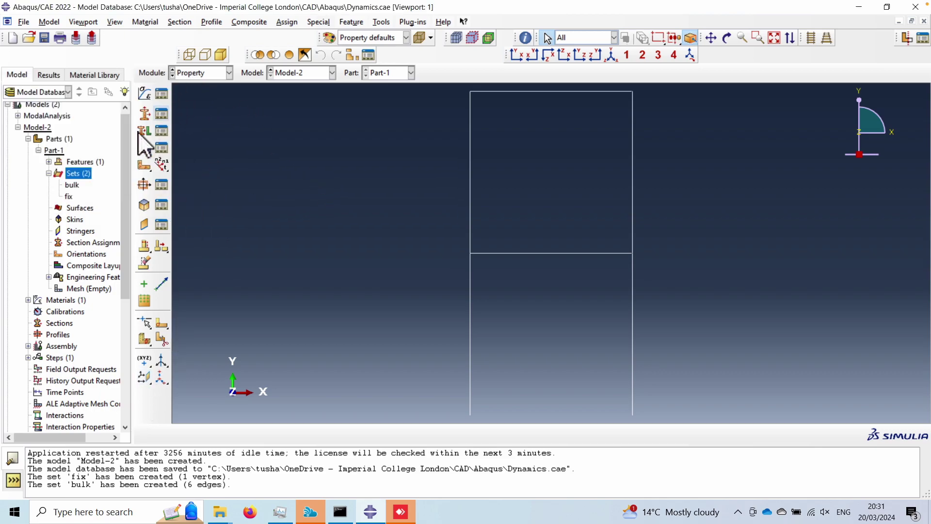
# Create a beam section named floor1 in the Beam category
pyautogui.click(163, 112)
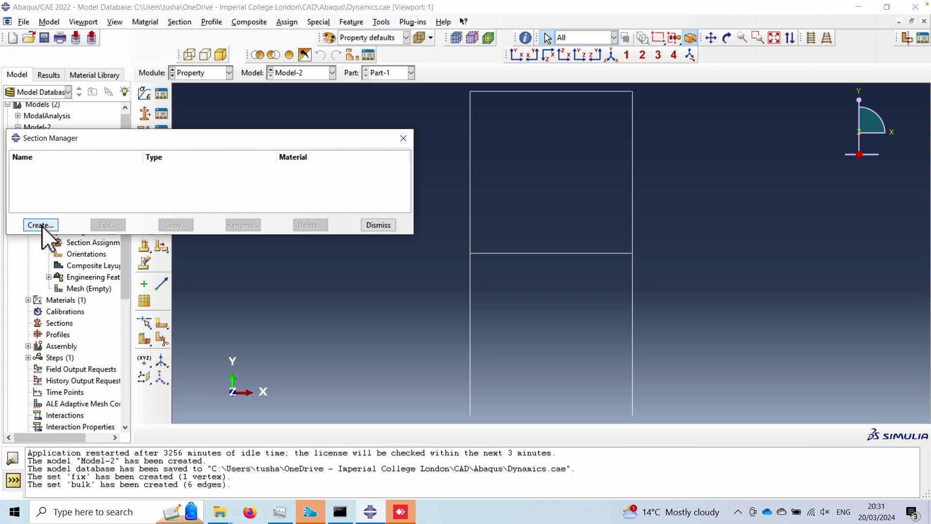
pyautogui.click(41, 225)
pyautogui.click(34, 232)
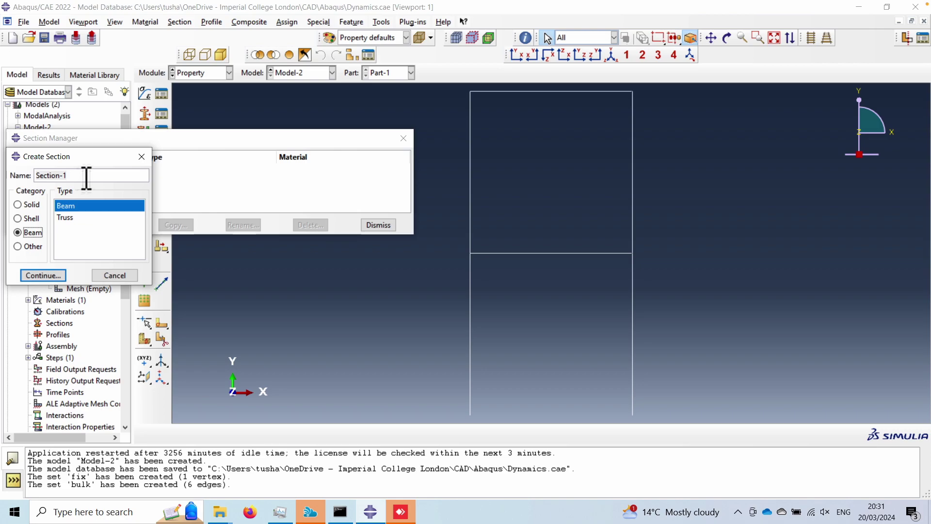
pyautogui.moveTo(89, 175); pyautogui.dragTo(19, 171)
pyautogui.write('fl')
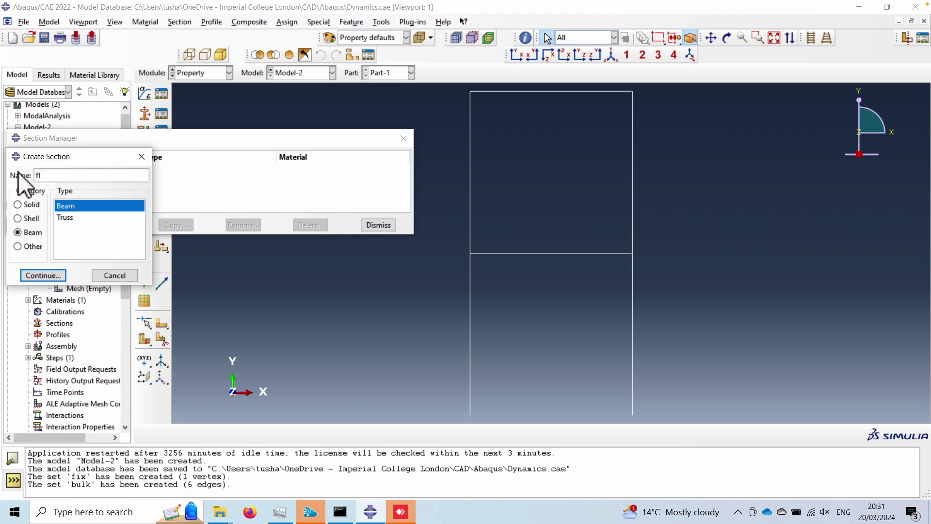
pyautogui.write('oor1')
pyautogui.click(46, 274)
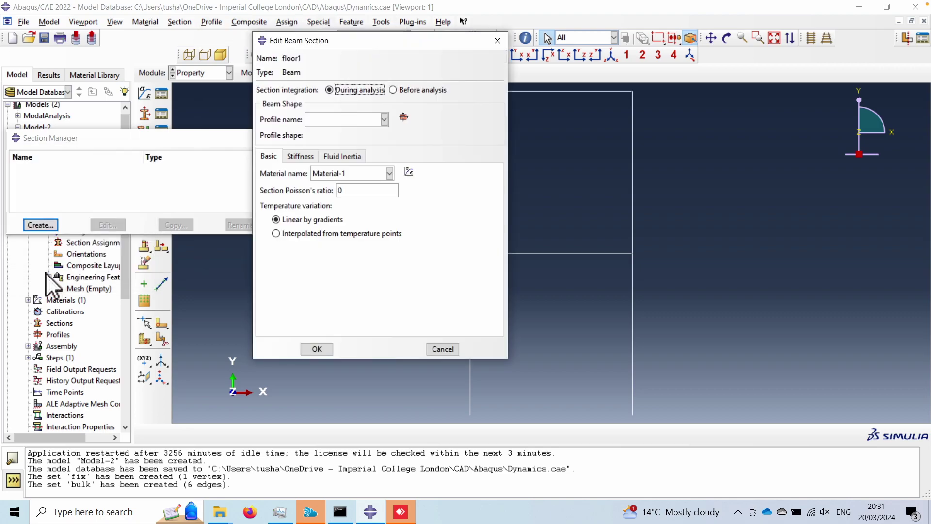
# Create a rectangular profile named floor1 for the floor1 beam section
pyautogui.click(384, 118)
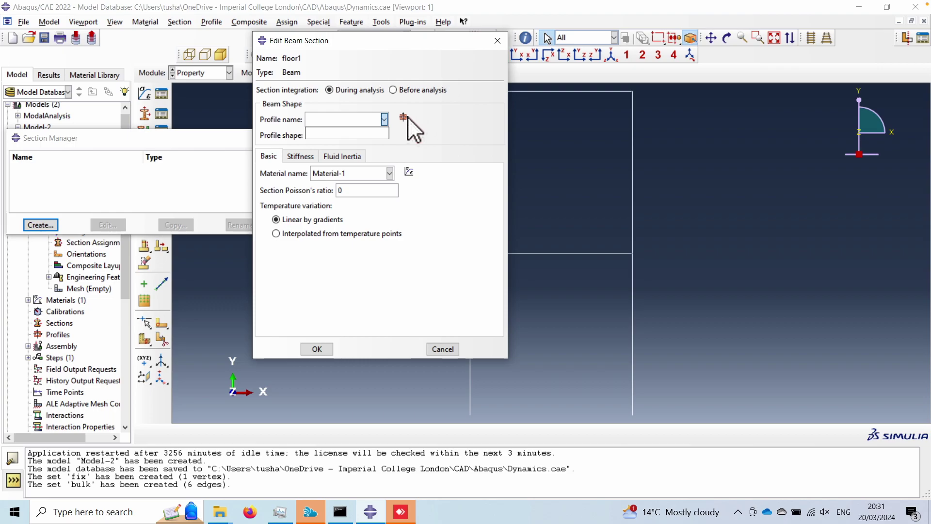
pyautogui.click(403, 117)
pyautogui.click(405, 116)
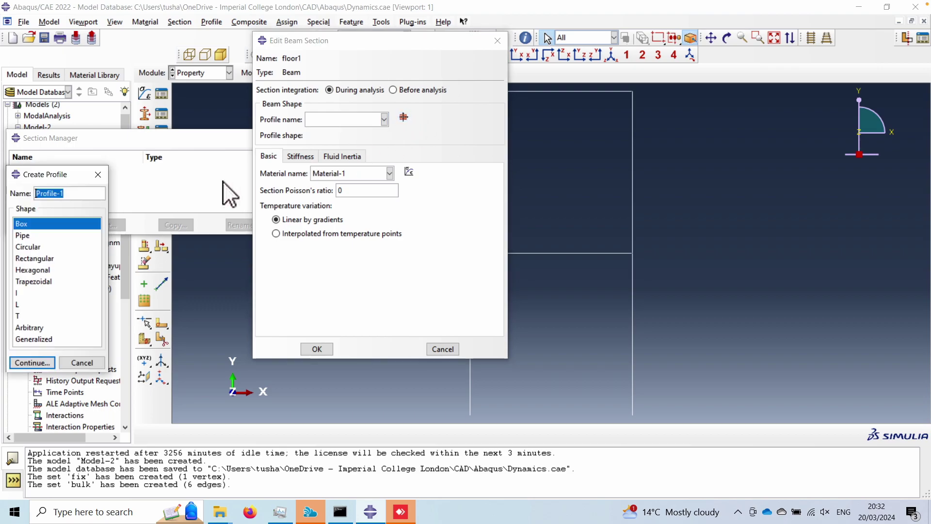
pyautogui.click(41, 259)
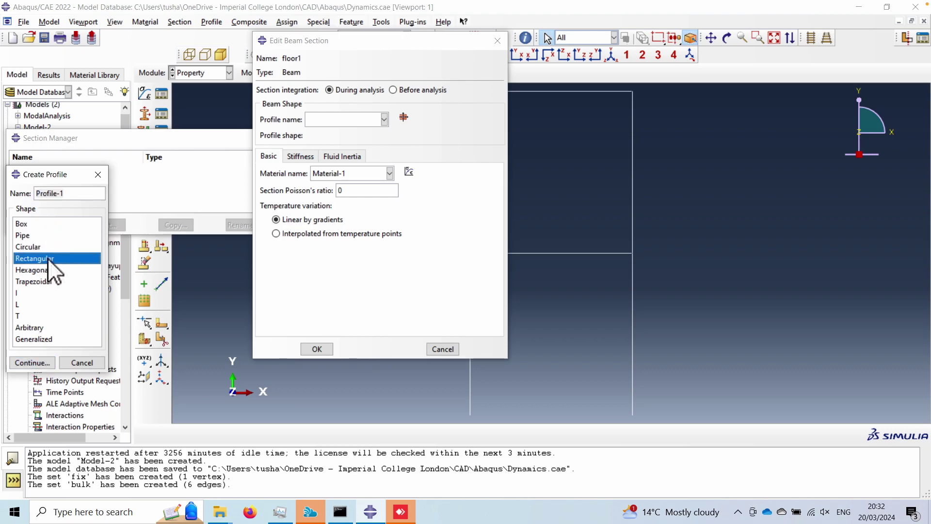
pyautogui.moveTo(68, 193); pyautogui.dragTo(14, 192)
pyautogui.write('floor')
pyautogui.write('1')
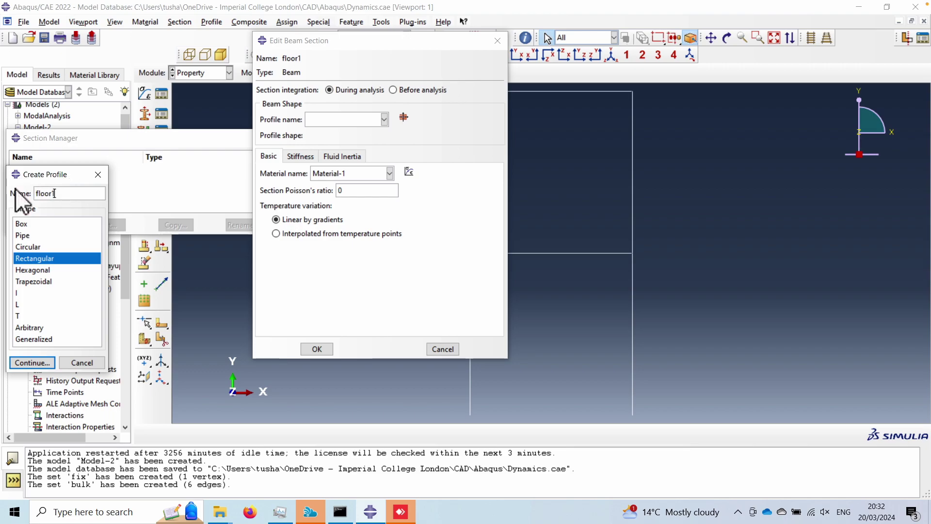
pyautogui.click(35, 361)
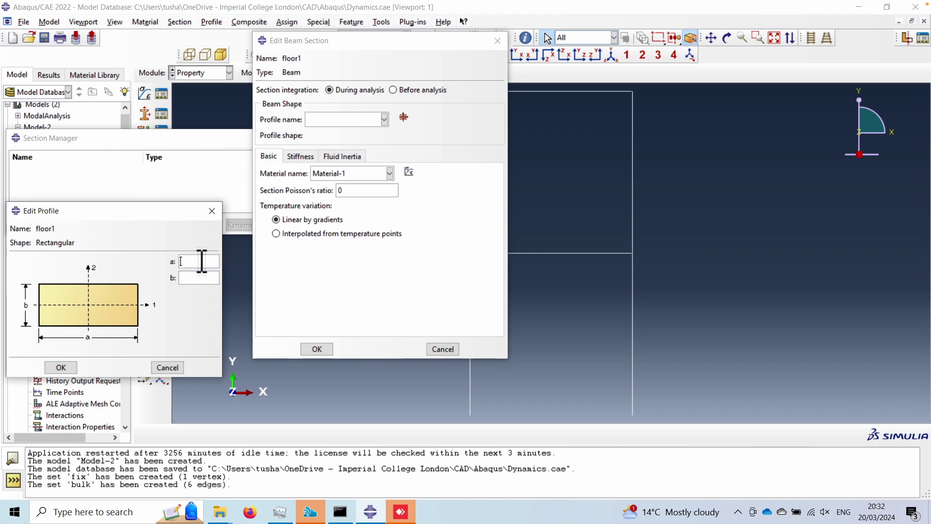
# Set the floor1 profile's a and b dimensions to 100 and save the floor1 beam section
pyautogui.write('100')
pyautogui.click(200, 278)
pyautogui.write('100')
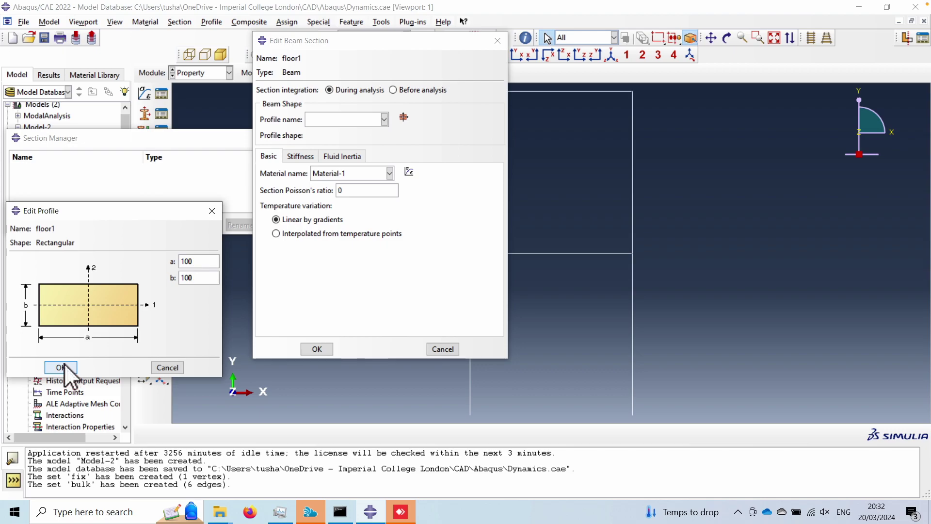
pyautogui.click(60, 367)
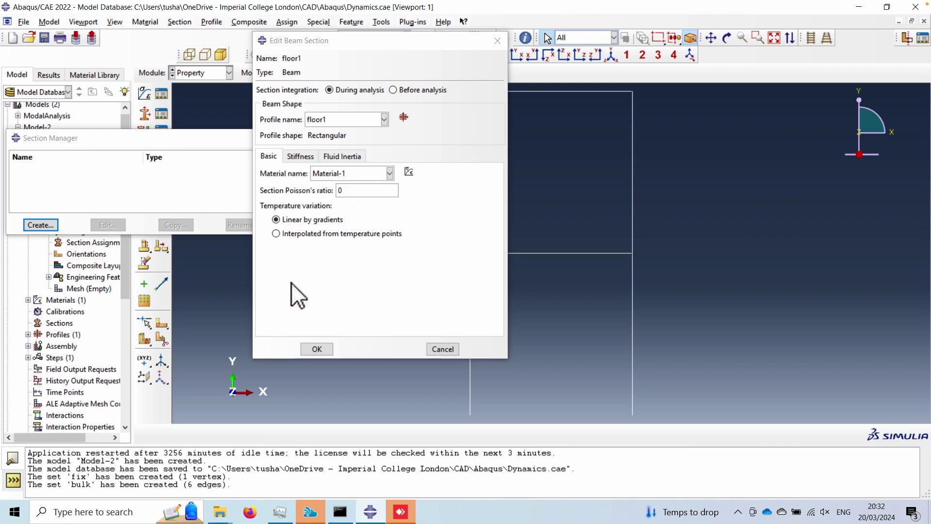
pyautogui.click(316, 350)
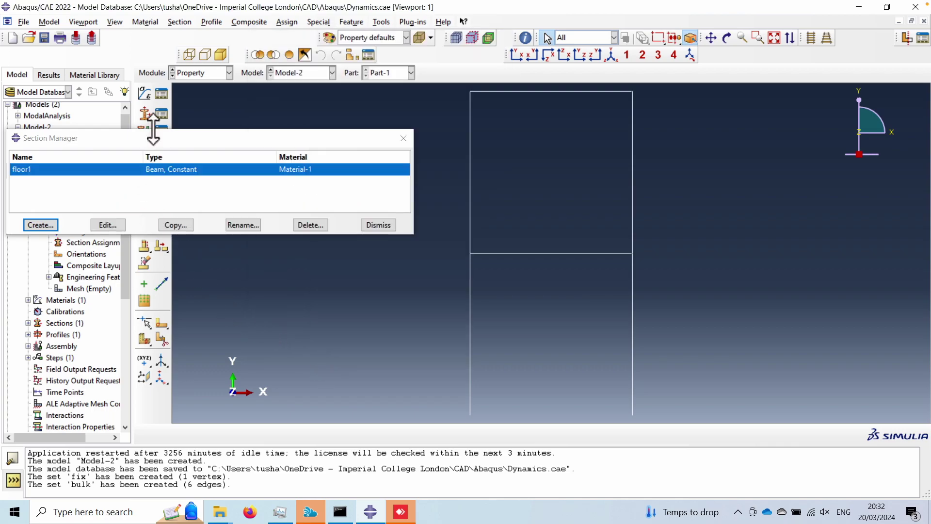
# Copy the floor1 section to a new section named floor2
pyautogui.click(184, 225)
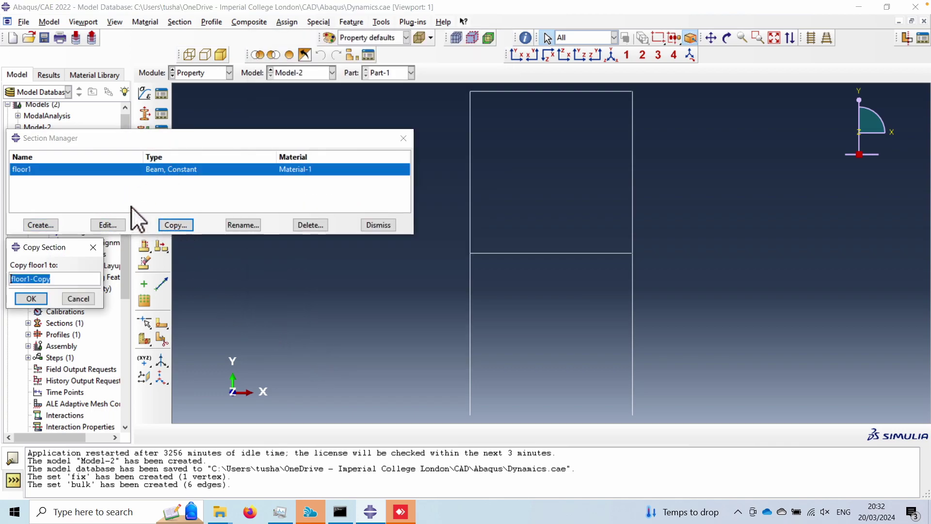
pyautogui.click(28, 279)
pyautogui.moveTo(27, 279); pyautogui.dragTo(71, 279)
pyautogui.write('r2')
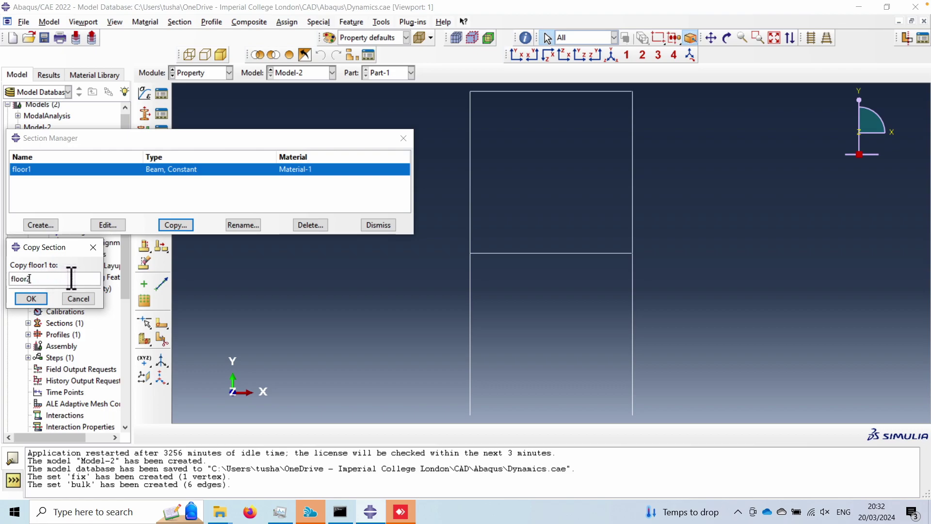
pyautogui.click(31, 298)
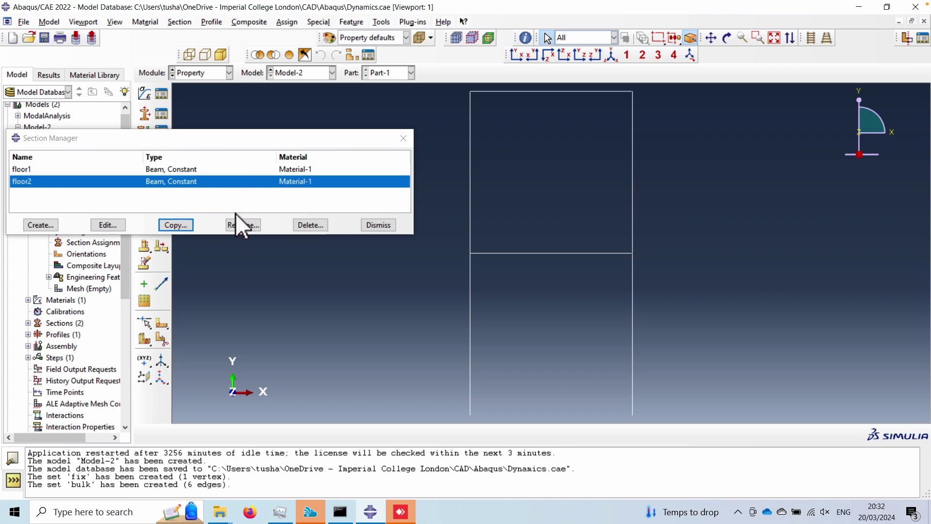
# While editing the floor2 section, create a rectangular profile named floor2 and fill in its dimensions, with b set to 100
pyautogui.click(108, 224)
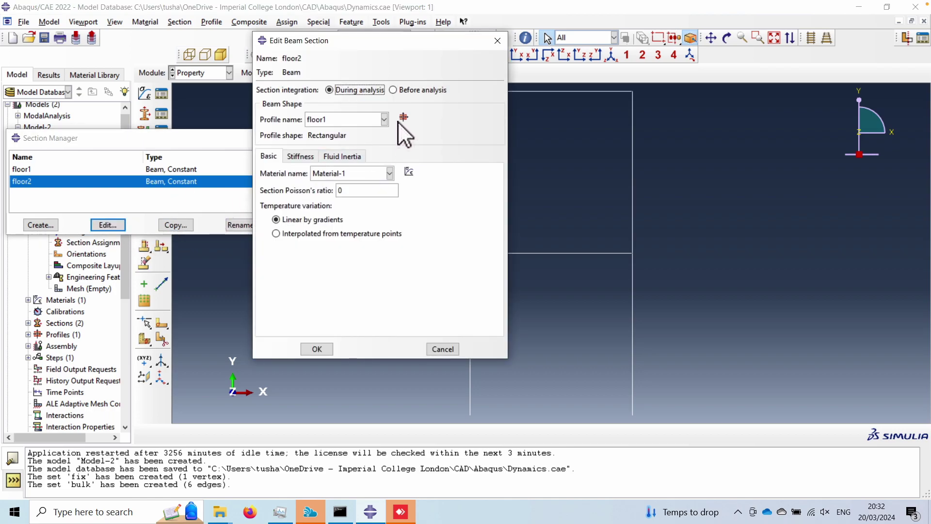
pyautogui.click(403, 116)
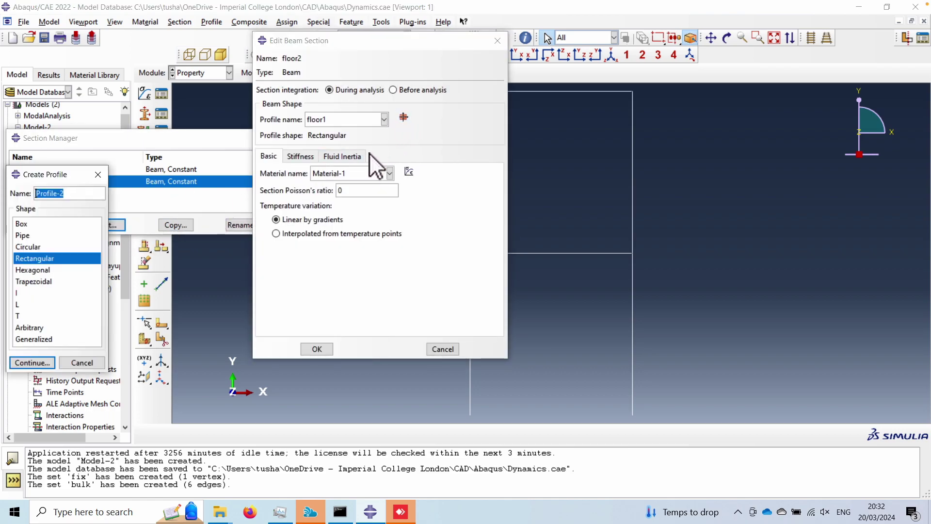
pyautogui.write('floor')
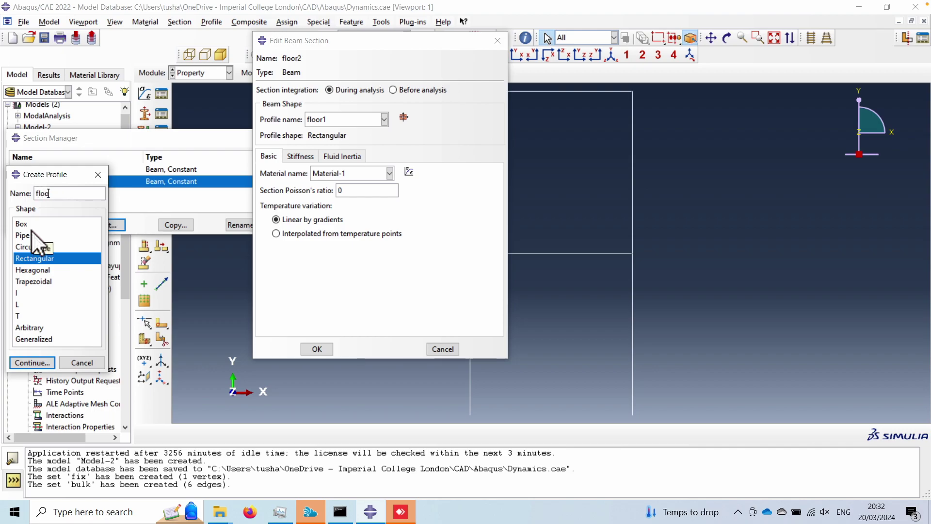
pyautogui.write('2')
pyautogui.click(36, 363)
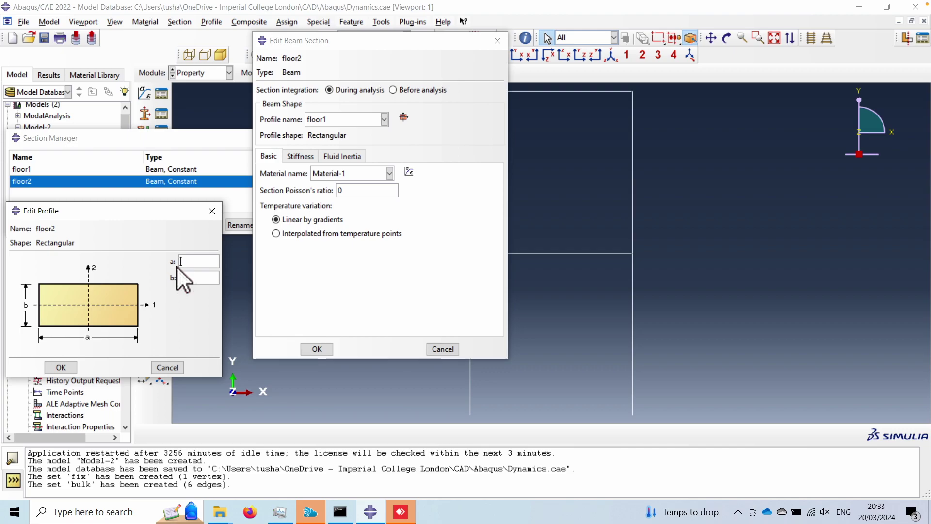
pyautogui.write('0')
pyautogui.click(193, 276)
pyautogui.write('100')
pyautogui.click(62, 367)
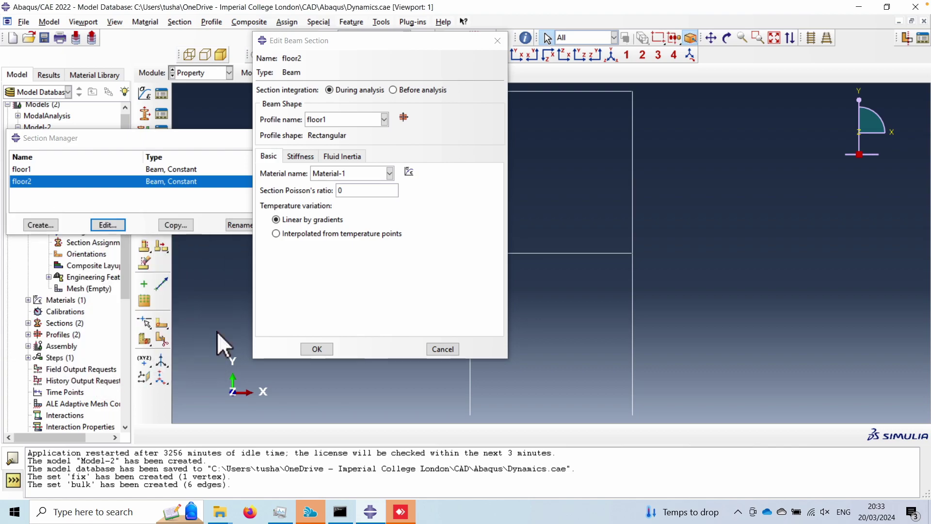
# Assign the floor2 profile to the floor2 beam section, save it, and close the section manager
pyautogui.click(447, 348)
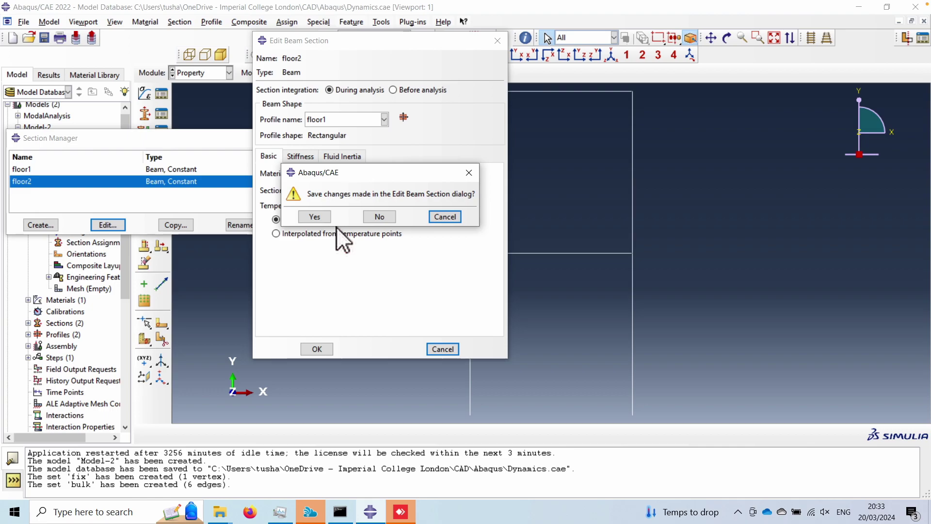
pyautogui.click(469, 172)
pyautogui.click(371, 120)
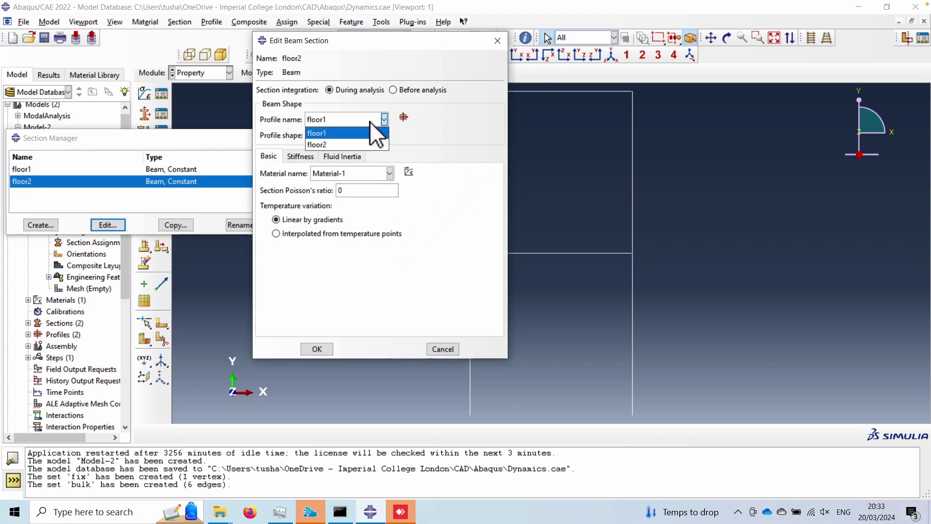
pyautogui.click(344, 144)
pyautogui.click(320, 347)
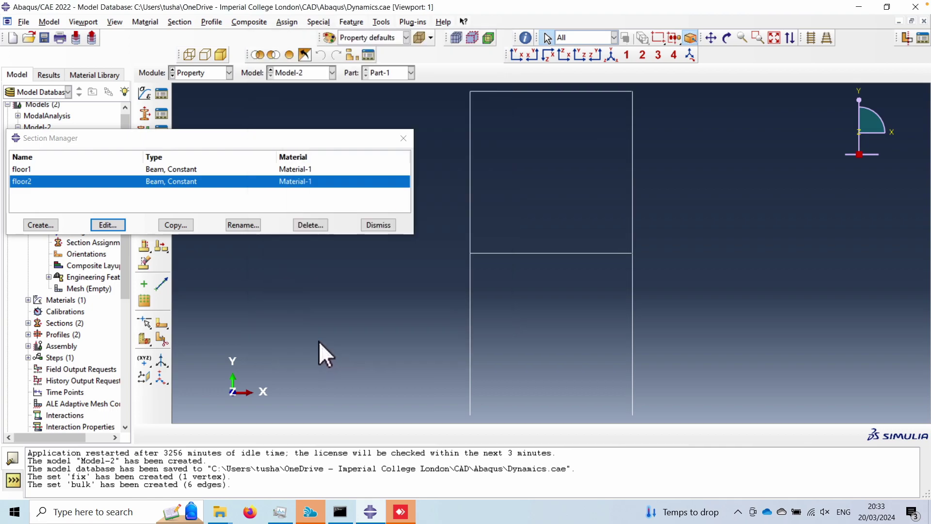
pyautogui.click(388, 224)
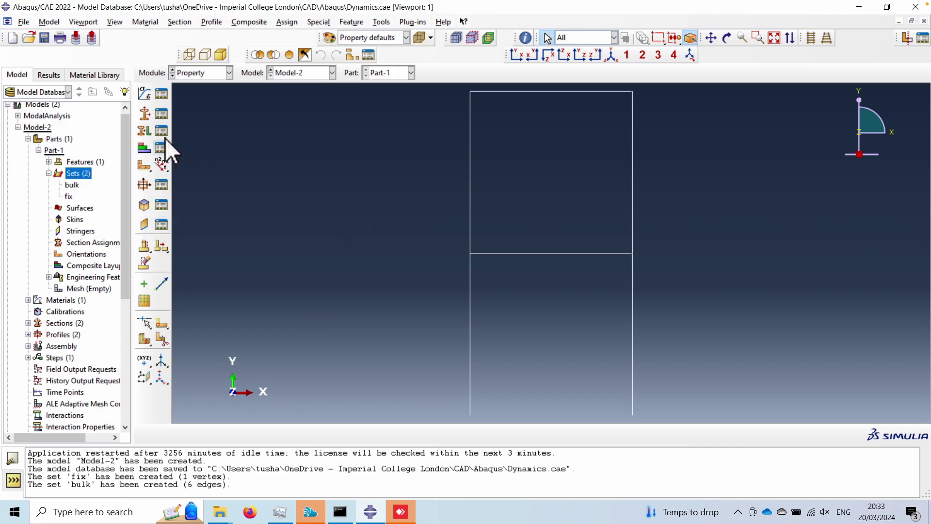
pyautogui.click(142, 130)
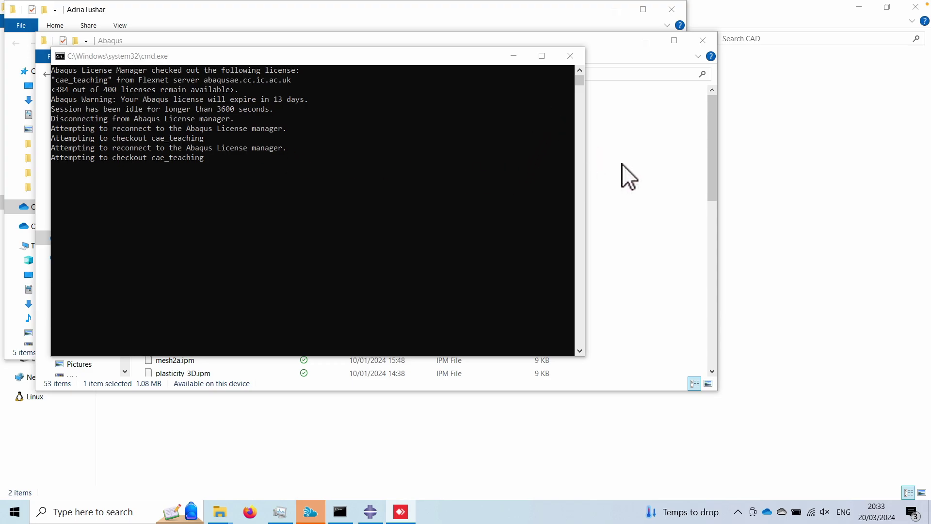
pyautogui.click(622, 164)
pyautogui.click(371, 511)
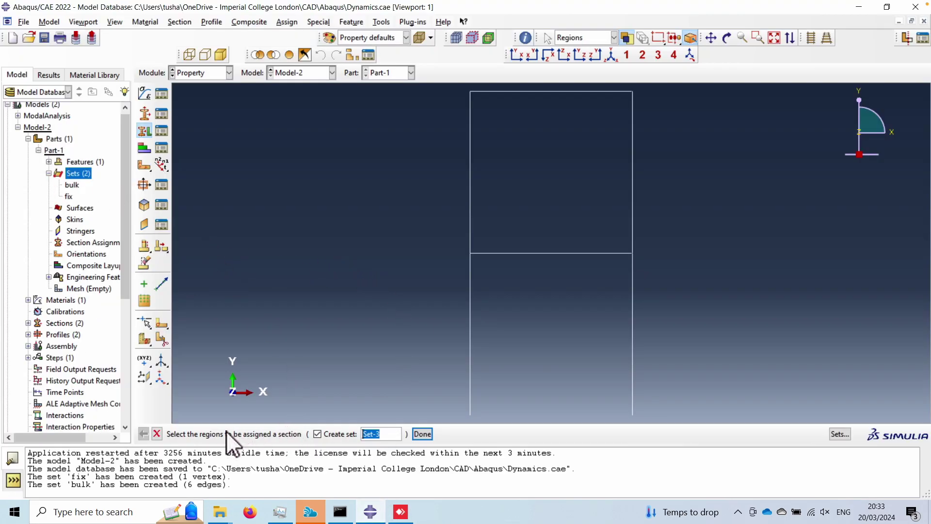
pyautogui.click(157, 433)
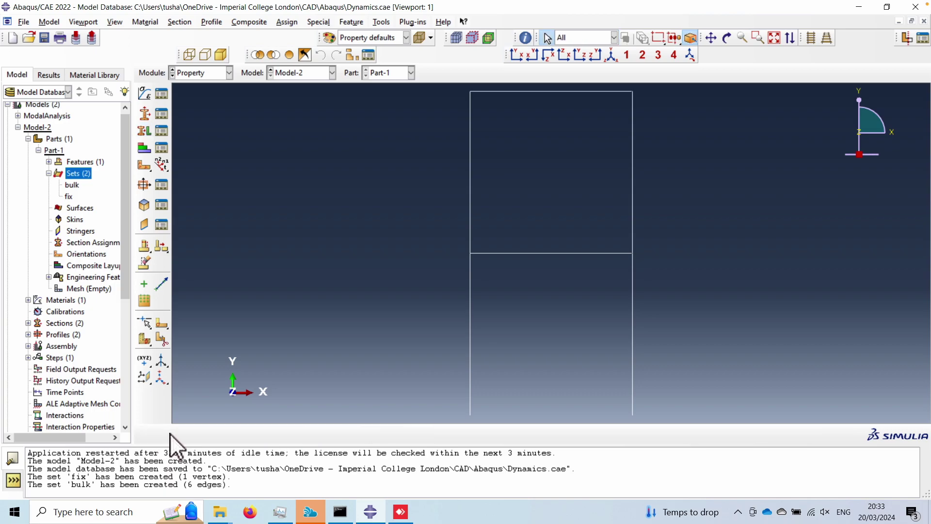
# Create a geometry set named column1 on Part-1 from the two lower-storey columns
pyautogui.doubleClick(74, 174)
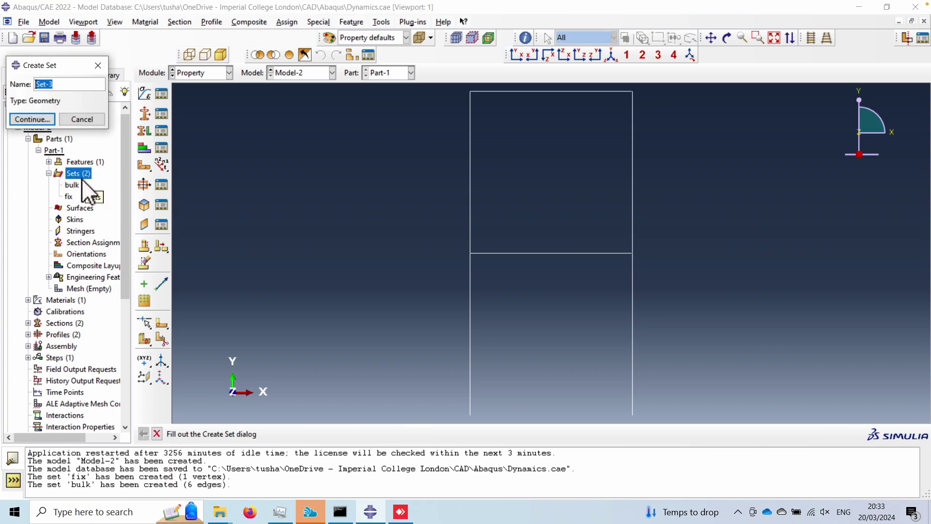
pyautogui.write('flo')
pyautogui.press('BackSpace')
pyautogui.press('BackSpace')
pyautogui.press('BackSpace')
pyautogui.write('column1')
pyautogui.click(32, 117)
pyautogui.moveTo(440, 316); pyautogui.dragTo(711, 312)
pyautogui.middleClick(704, 313)
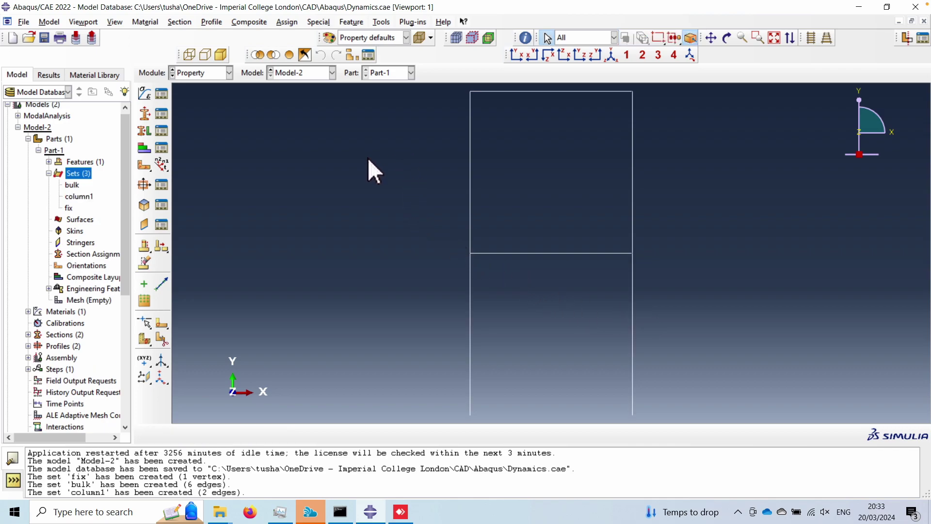
# Create a geometry set named column2 on Part-1 from the two upper-storey columns
pyautogui.doubleClick(80, 173)
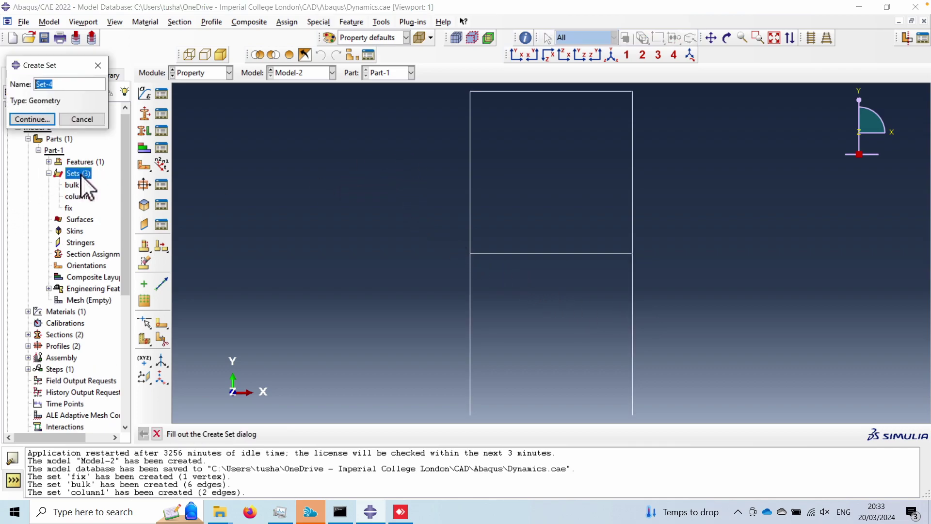
pyautogui.write('column2')
pyautogui.click(37, 118)
pyautogui.moveTo(432, 136); pyautogui.dragTo(728, 186)
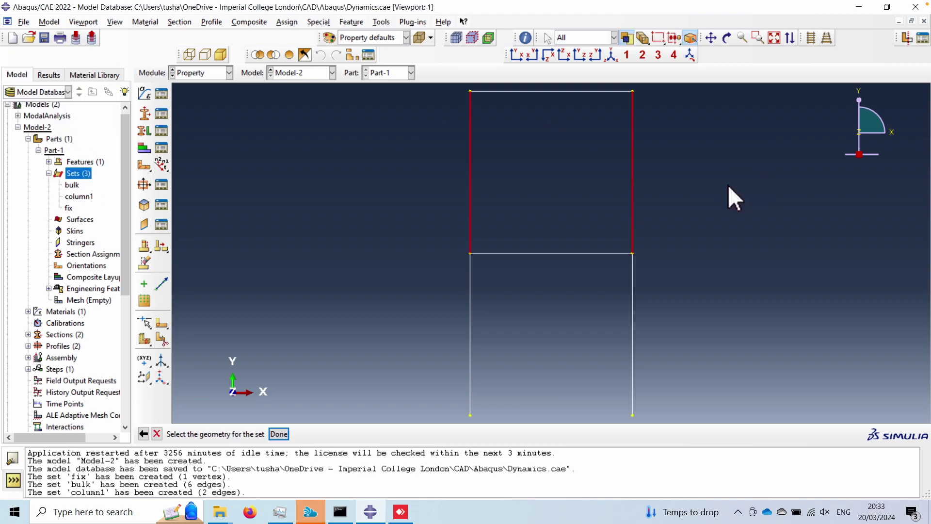
pyautogui.click(279, 433)
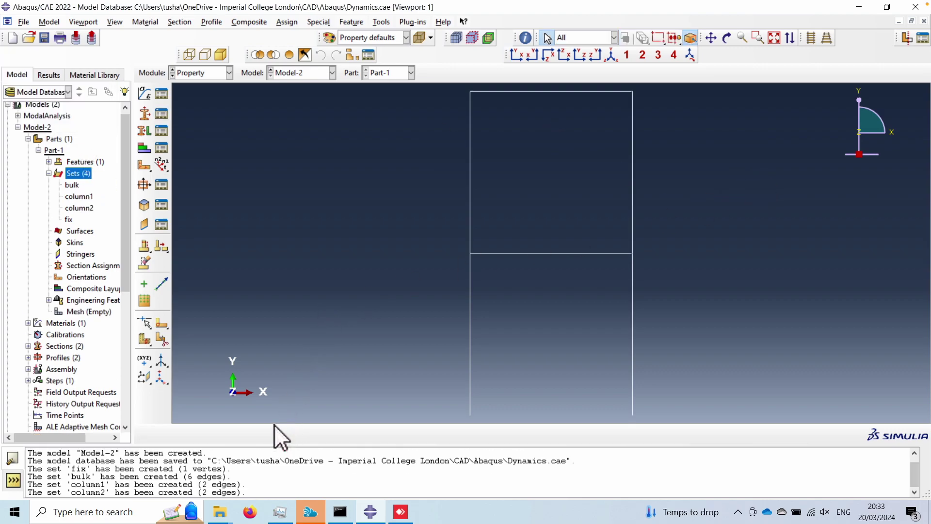
# Assign the floor1 section to the column1 set, with creation of a new set turned off
pyautogui.click(159, 132)
pyautogui.click(44, 352)
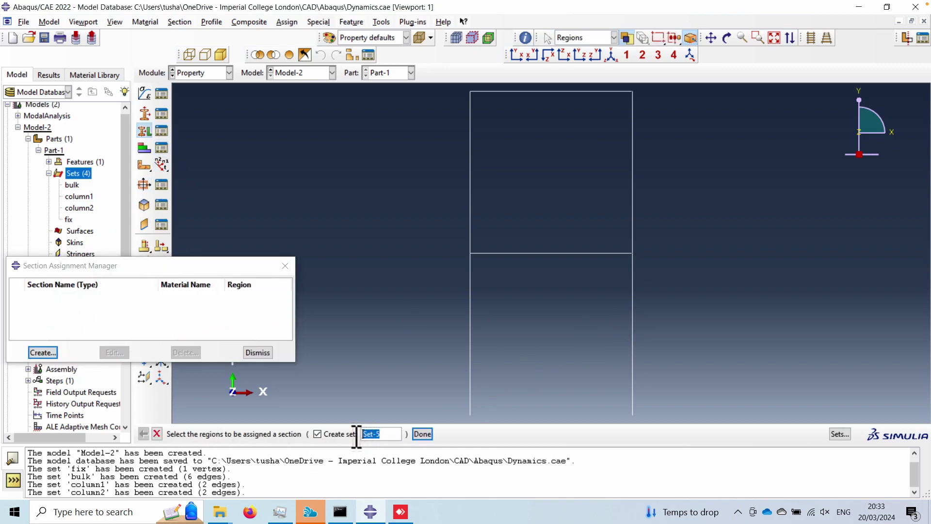
pyautogui.click(318, 434)
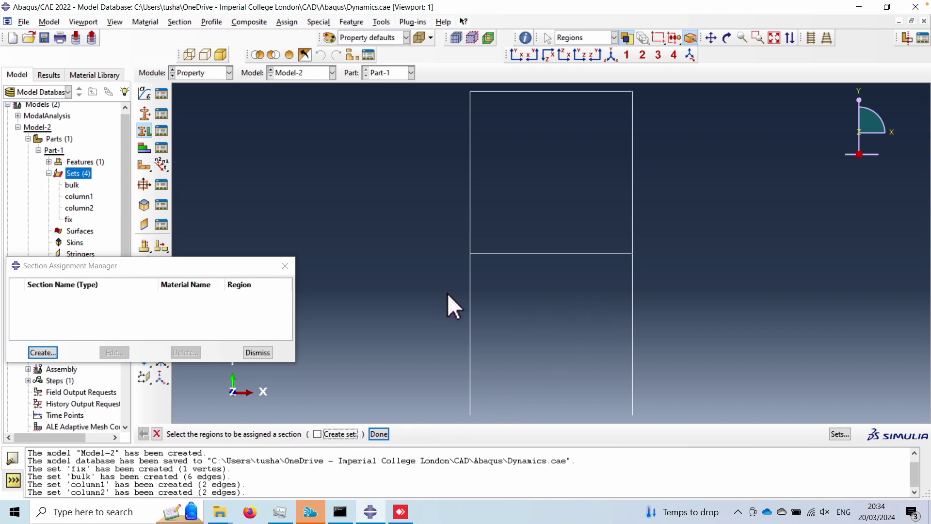
pyautogui.click(835, 433)
pyautogui.click(35, 217)
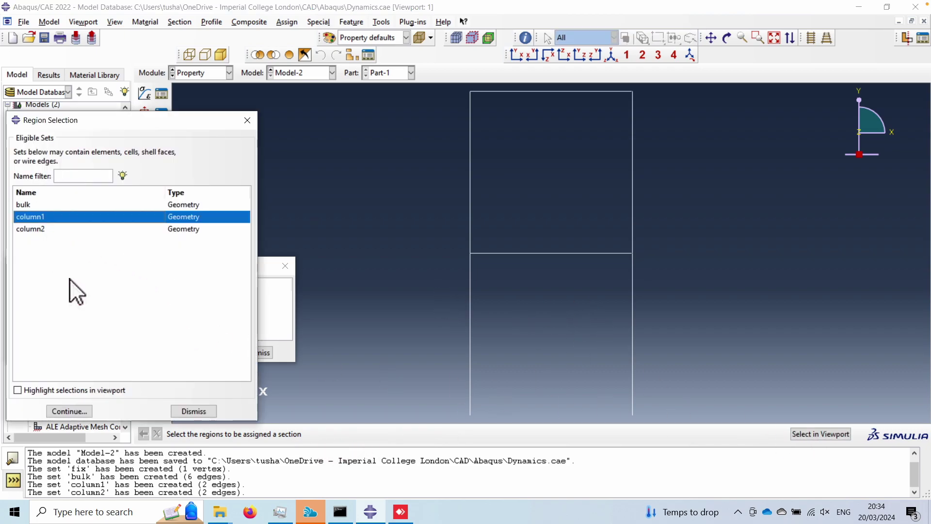
pyautogui.click(69, 411)
pyautogui.click(92, 259)
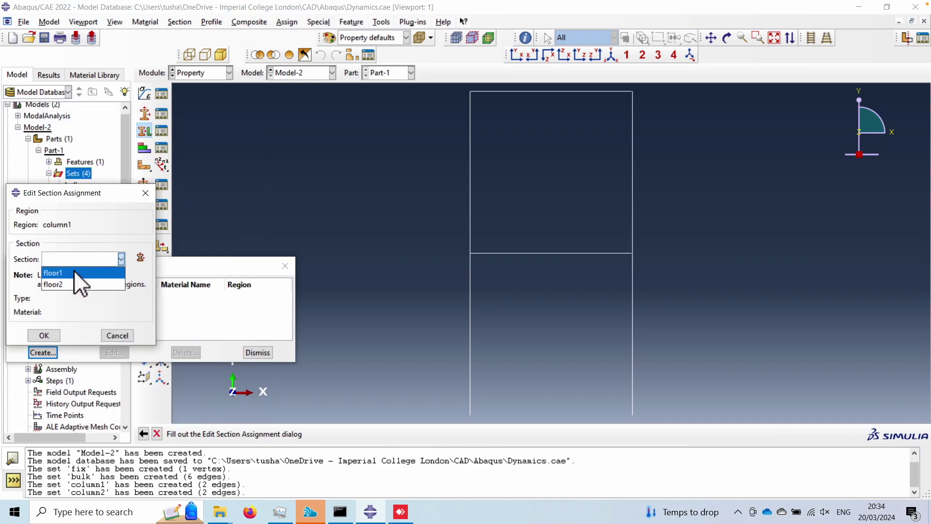
pyautogui.click(74, 270)
pyautogui.click(43, 336)
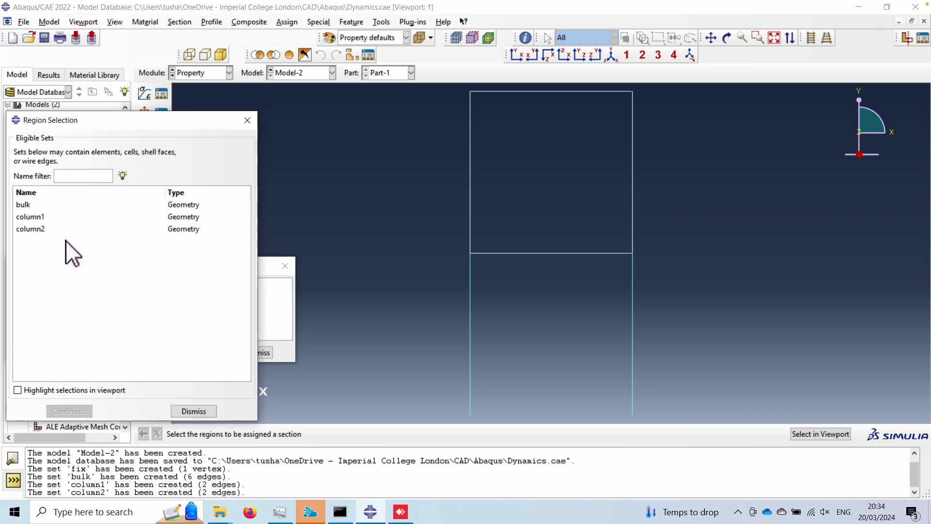
# Assign the floor2 section to the column2 set and close the section assignment manager
pyautogui.click(28, 230)
pyautogui.click(70, 410)
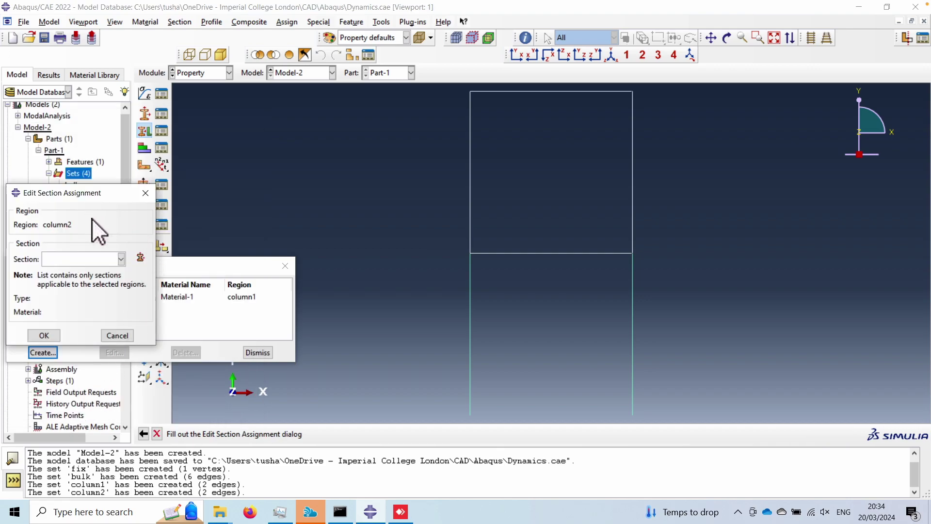
pyautogui.click(88, 259)
pyautogui.click(74, 285)
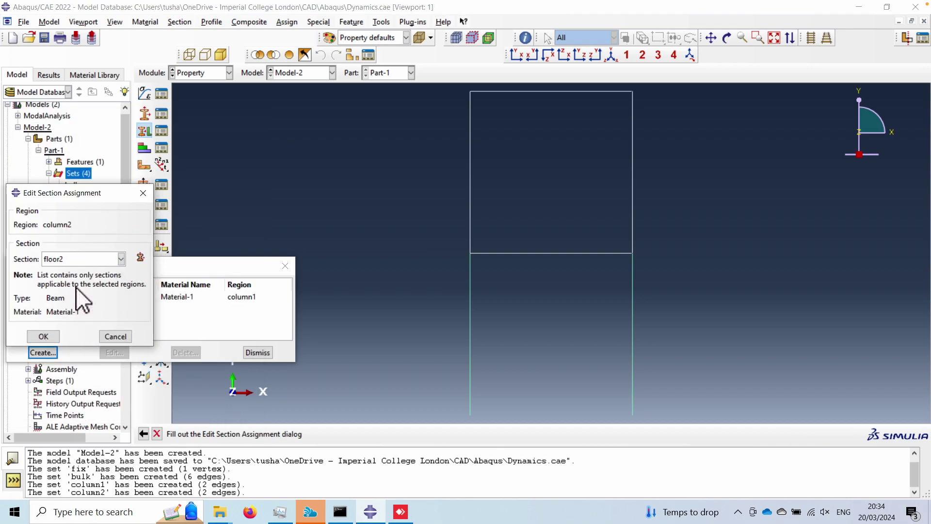
pyautogui.click(43, 335)
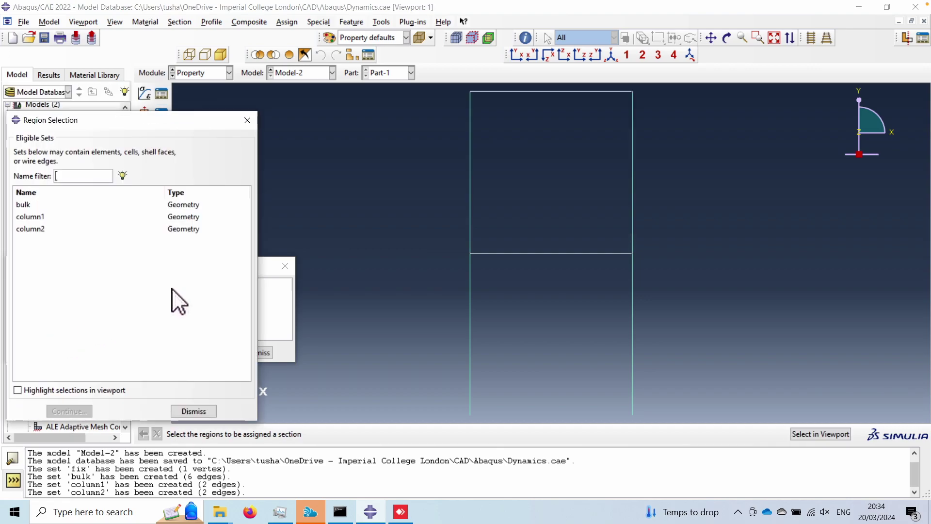
pyautogui.click(197, 409)
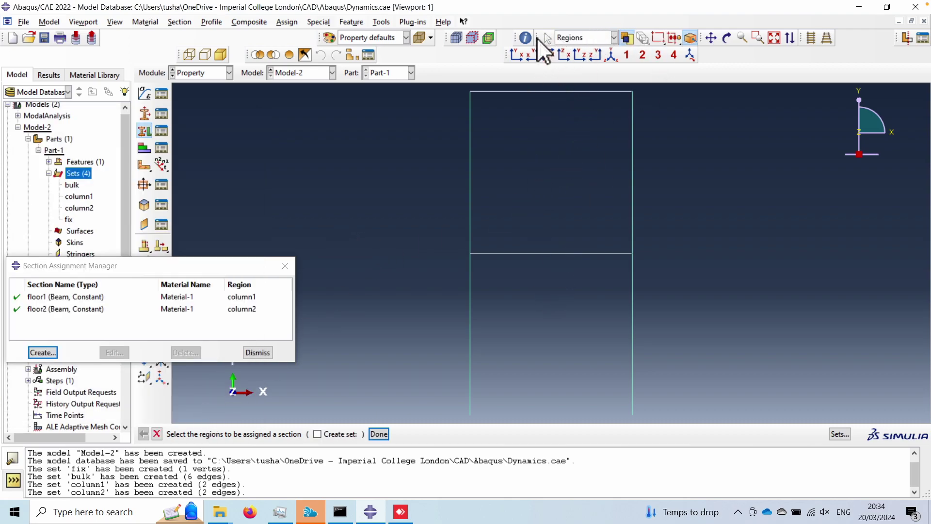
pyautogui.click(285, 266)
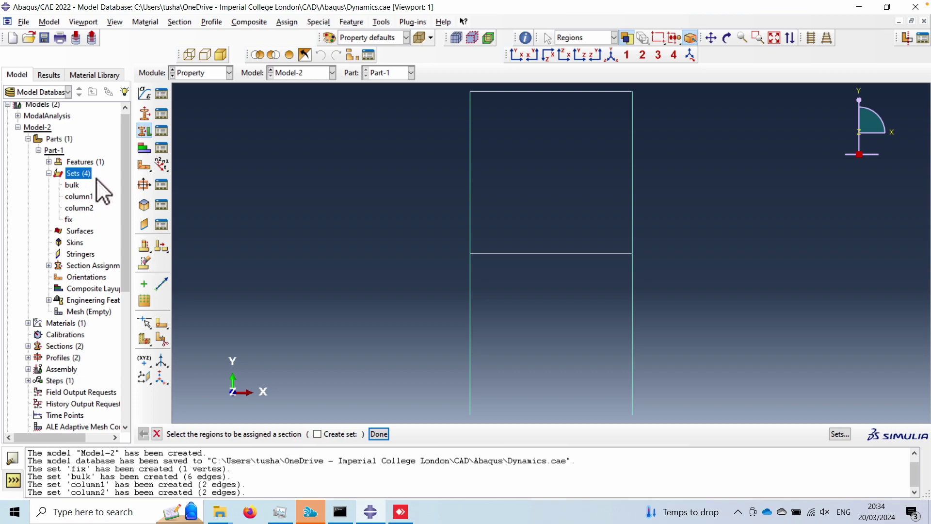
# Create a geometry set named beams on Part-1 from the two horizontal beams of the frame
pyautogui.doubleClick(72, 175)
pyautogui.write('beams')
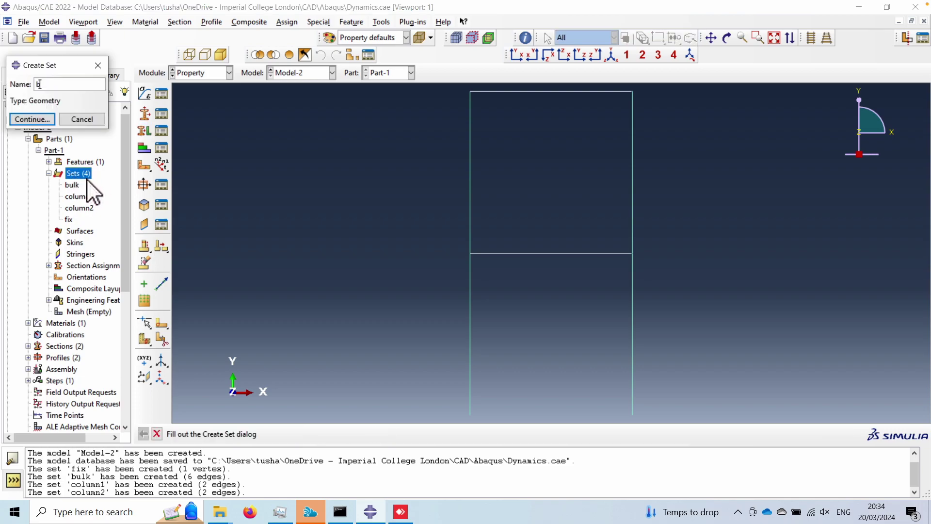
pyautogui.click(29, 120)
pyautogui.moveTo(572, 281); pyautogui.dragTo(530, 72)
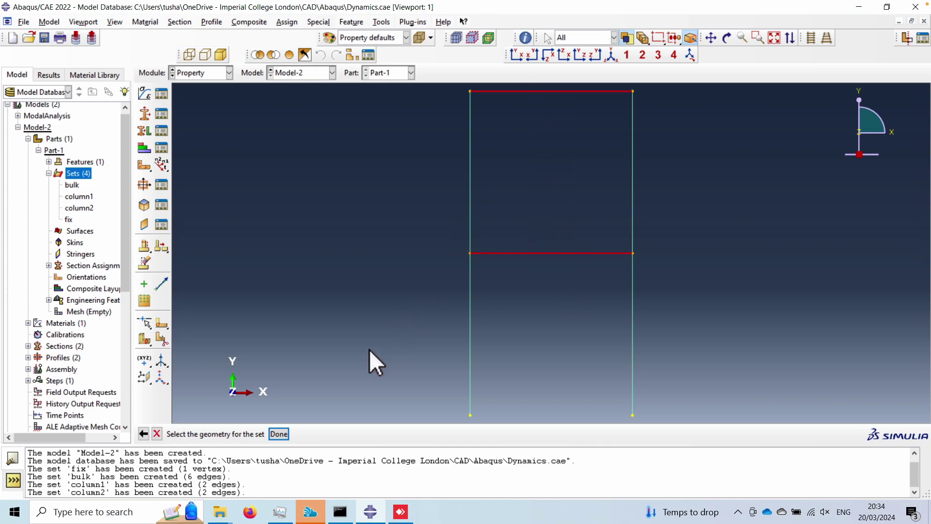
pyautogui.click(279, 433)
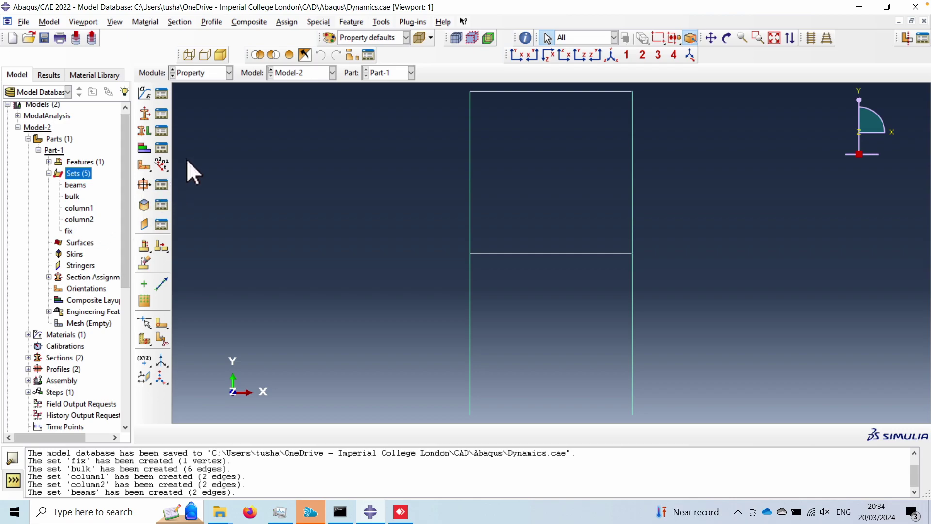
# Assign the floor1 section to the beams set with selection highlighting on, and end the section assignment
pyautogui.click(162, 147)
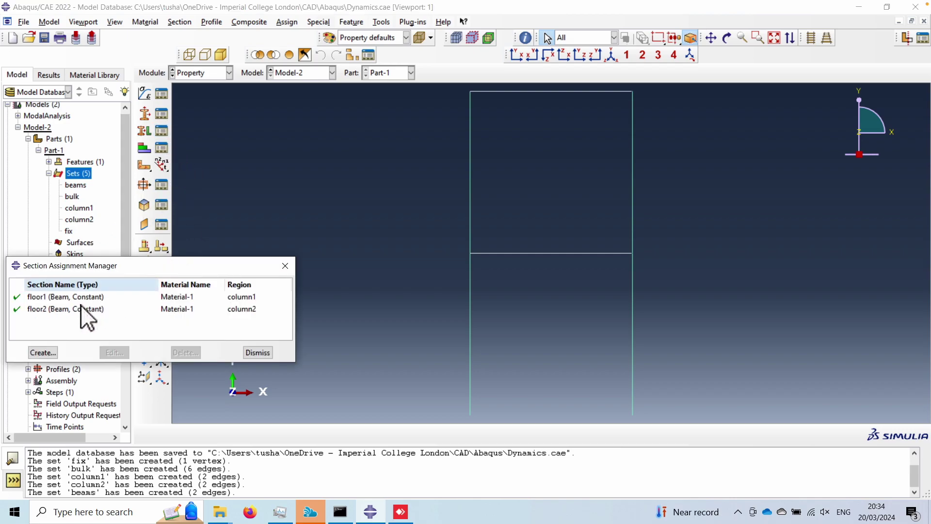
pyautogui.click(39, 354)
pyautogui.click(32, 206)
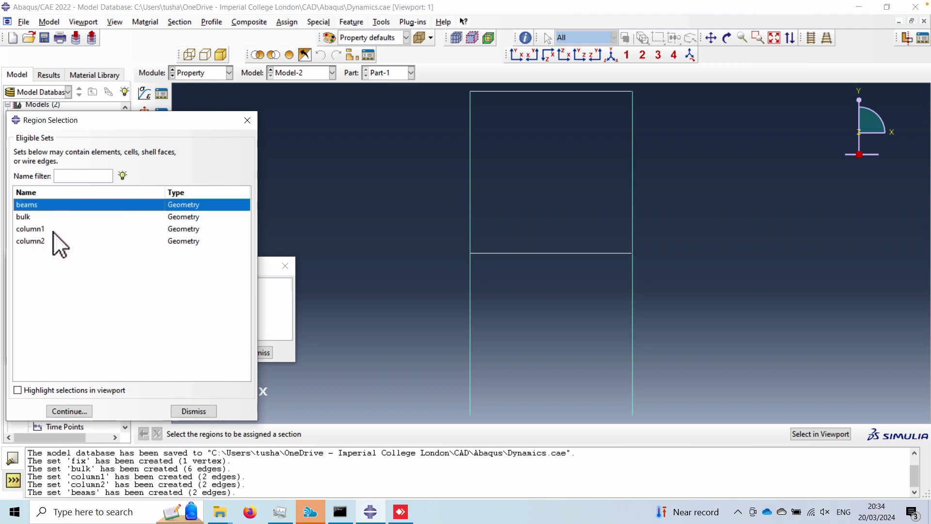
pyautogui.click(18, 389)
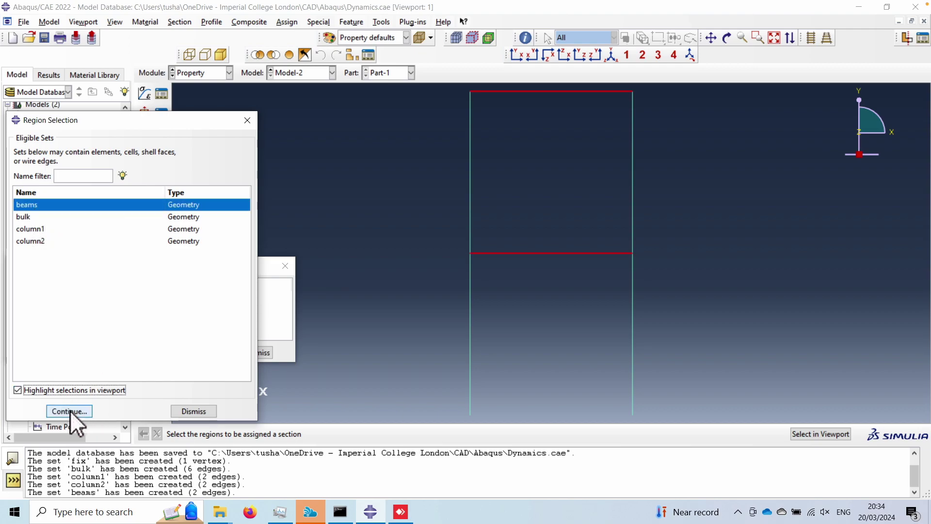
pyautogui.click(70, 410)
pyautogui.click(95, 258)
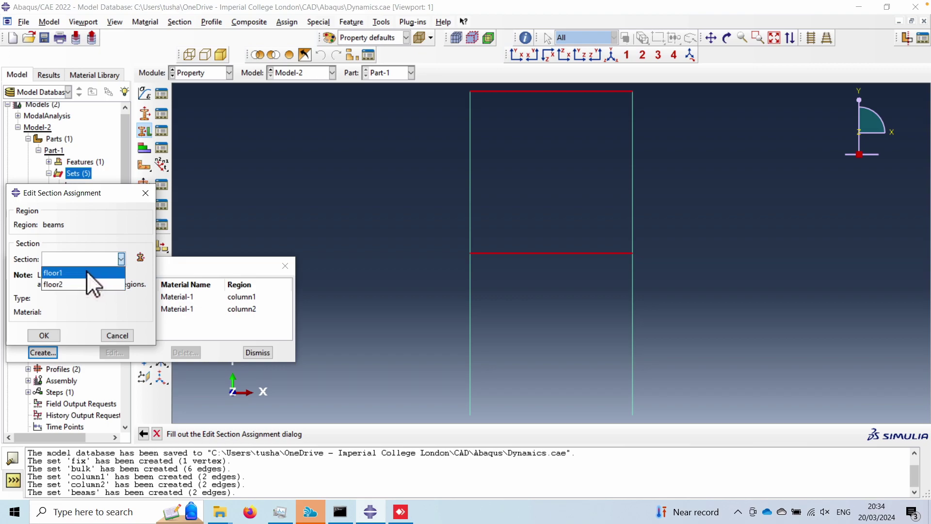
pyautogui.click(86, 272)
pyautogui.click(44, 335)
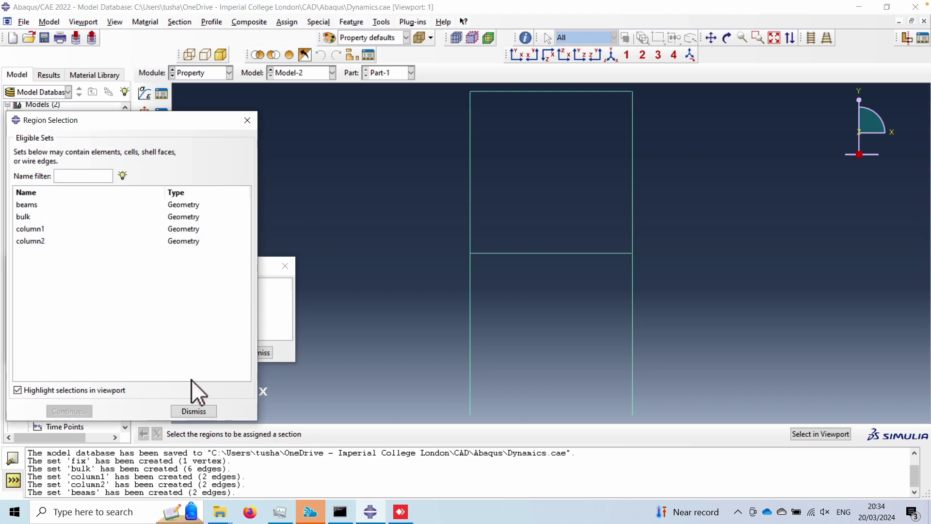
pyautogui.click(196, 410)
pyautogui.click(285, 266)
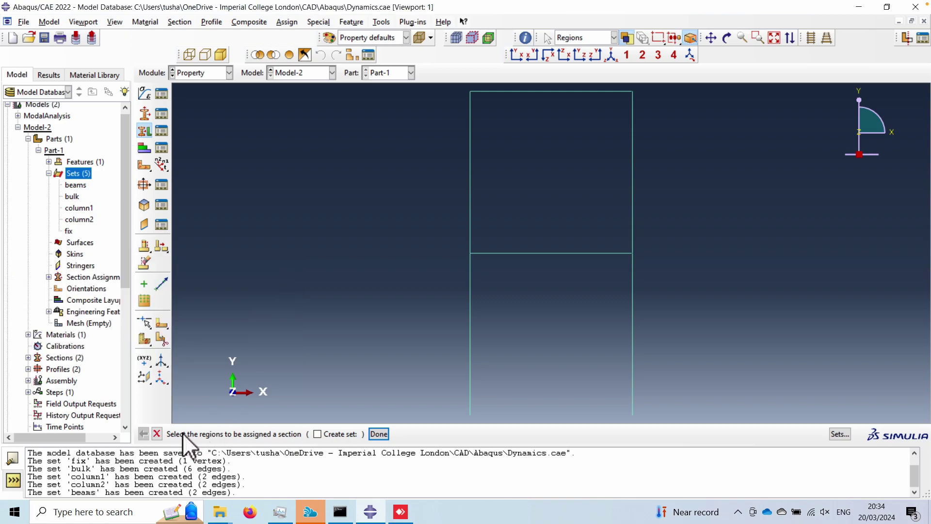
pyautogui.click(156, 432)
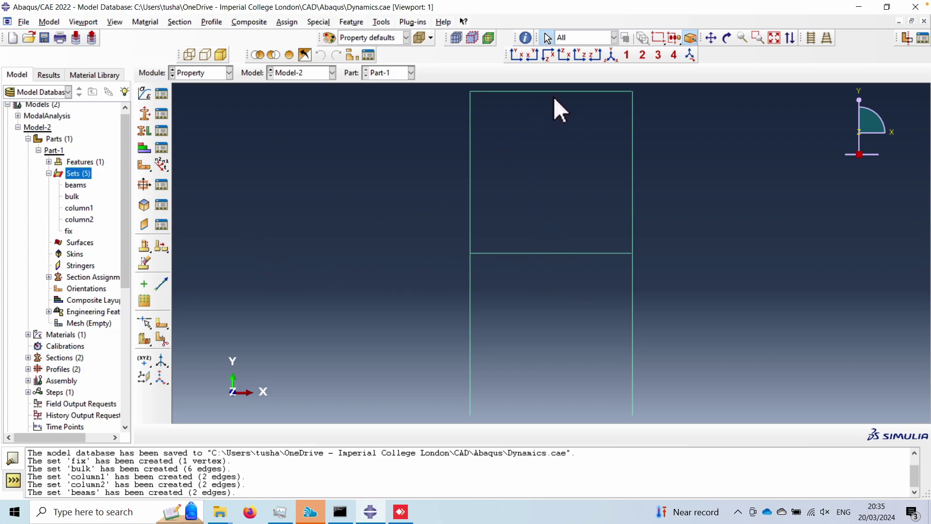
pyautogui.click(381, 22)
pyautogui.click(389, 31)
pyautogui.click(34, 97)
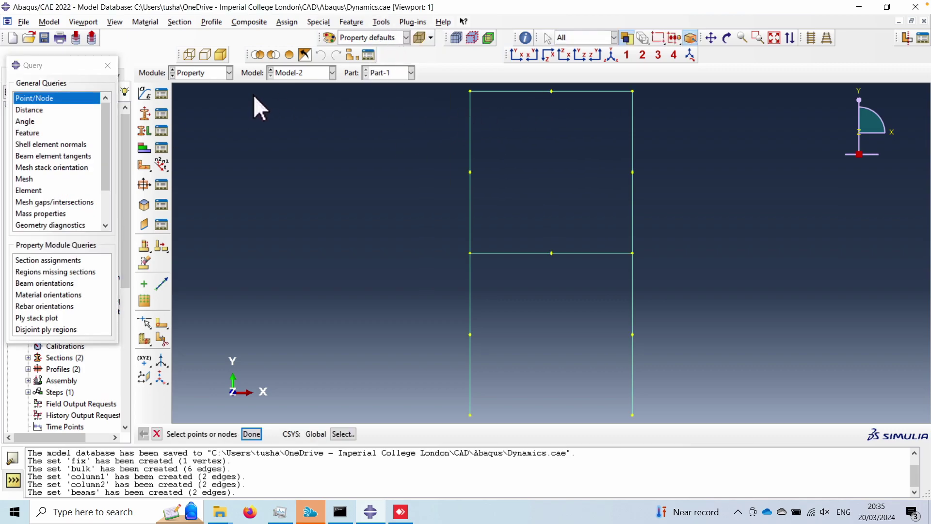
pyautogui.click(108, 65)
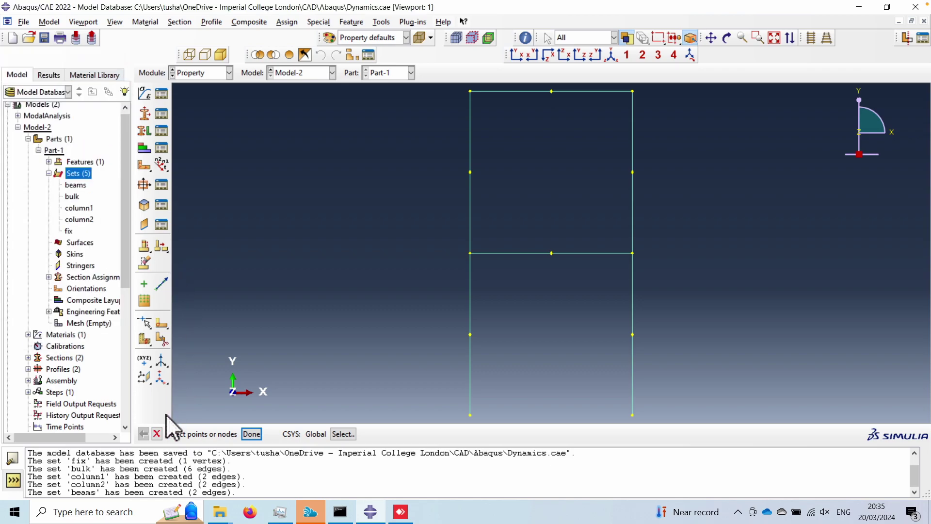
pyautogui.click(156, 431)
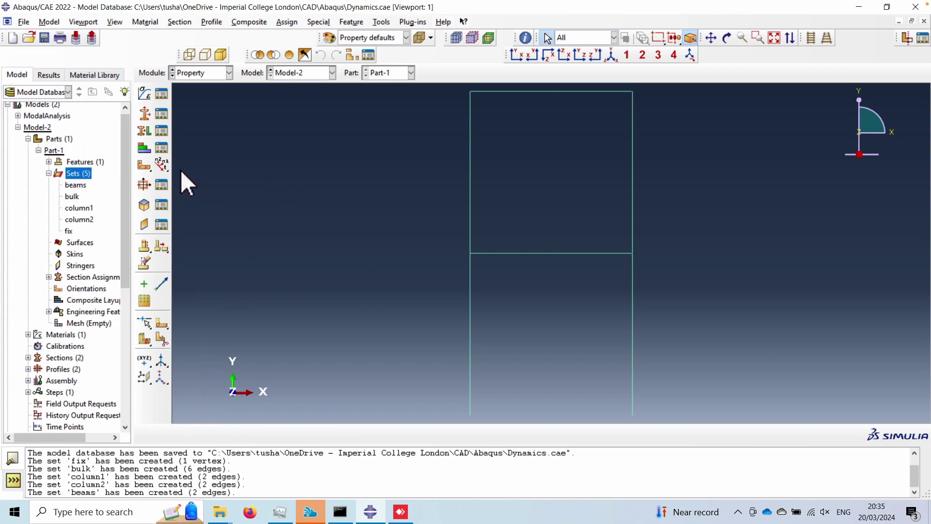
pyautogui.click(205, 73)
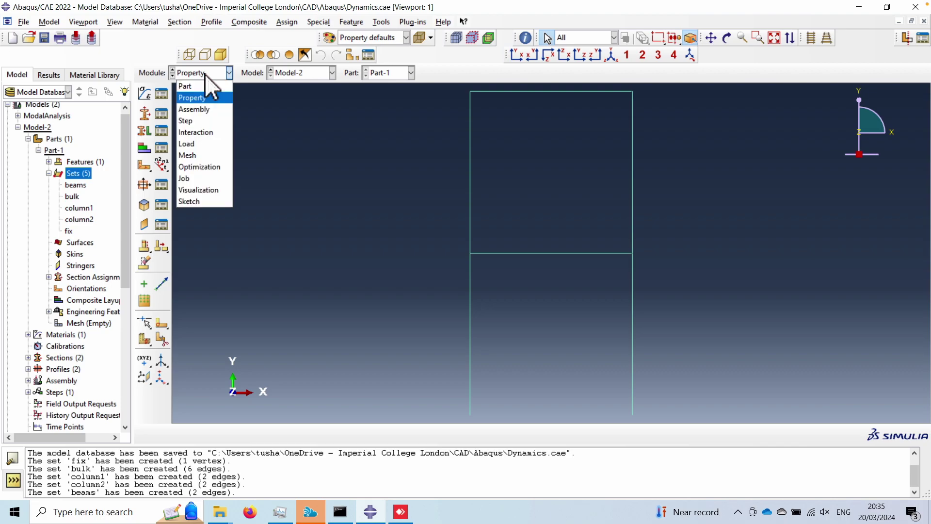
pyautogui.click(206, 75)
pyautogui.click(310, 22)
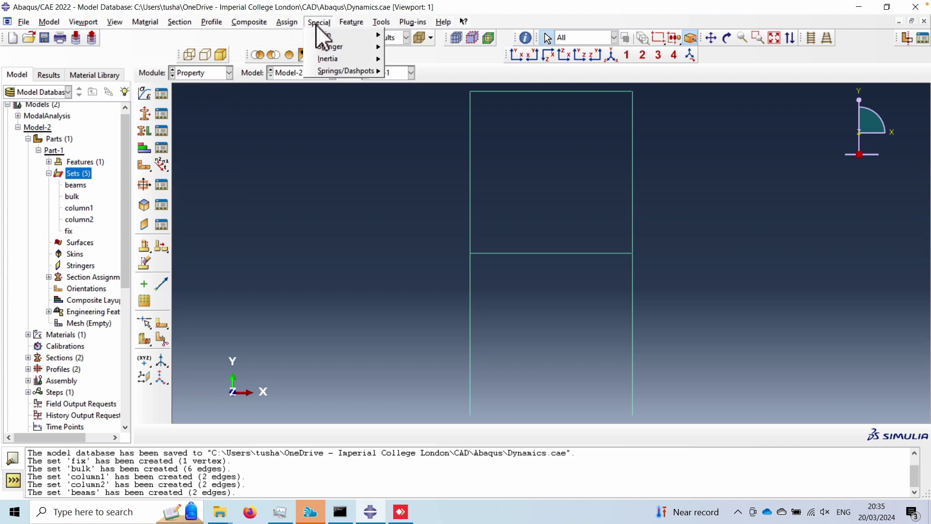
pyautogui.moveTo(357, 57)
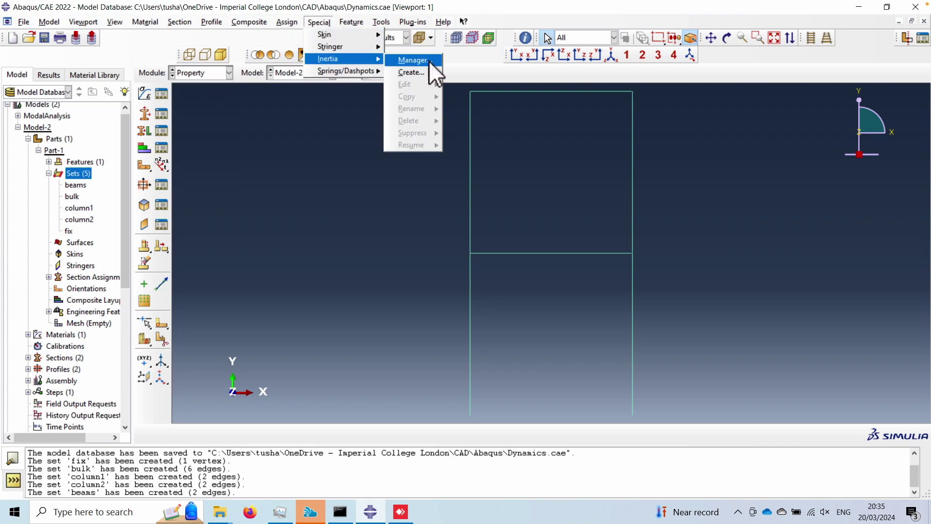
pyautogui.click(416, 72)
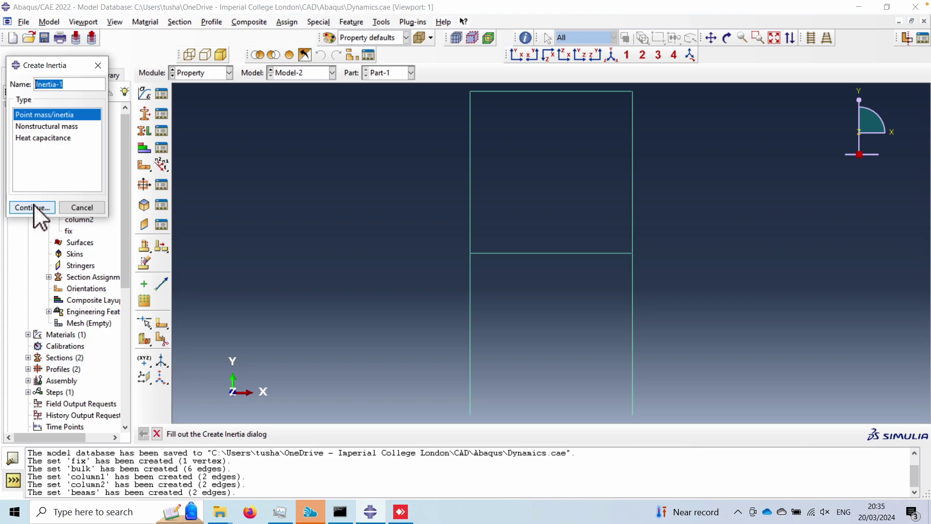
pyautogui.click(97, 71)
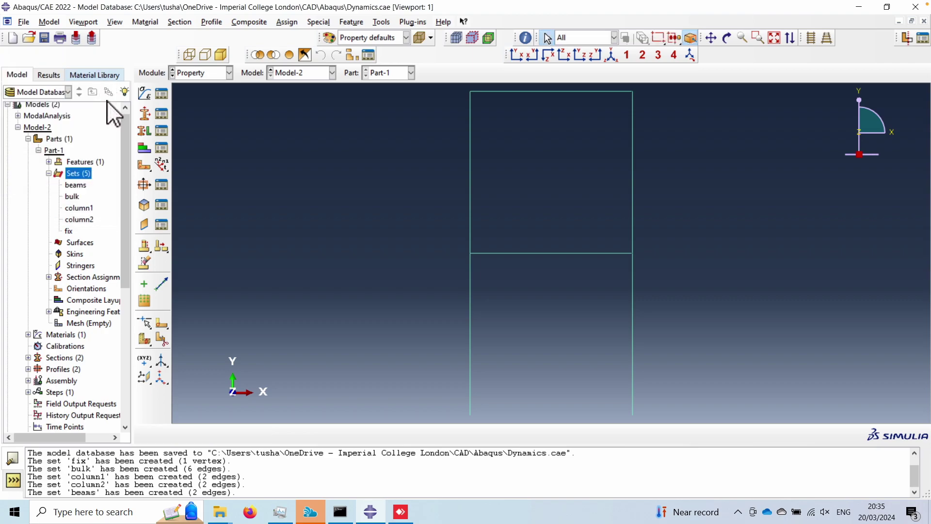
# Switch to the Assembly module and create an instance of Part-1
pyautogui.click(202, 75)
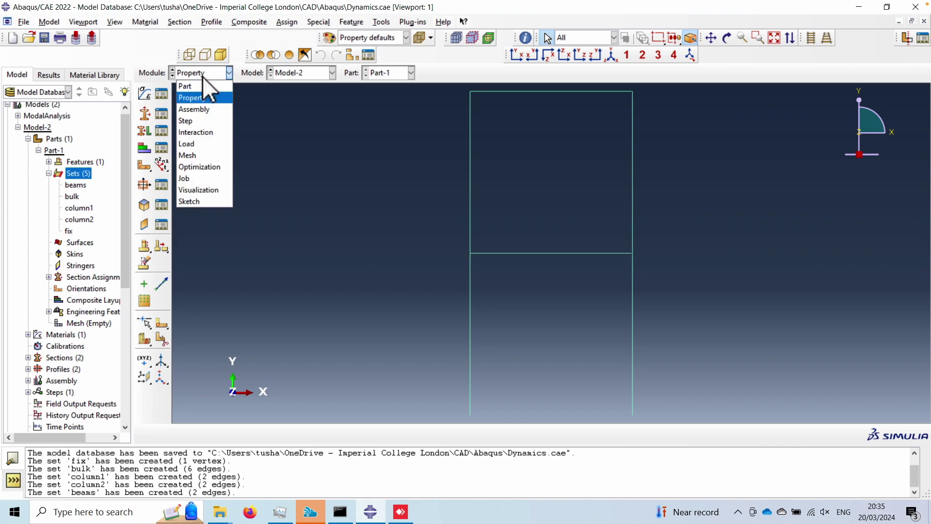
pyautogui.click(207, 109)
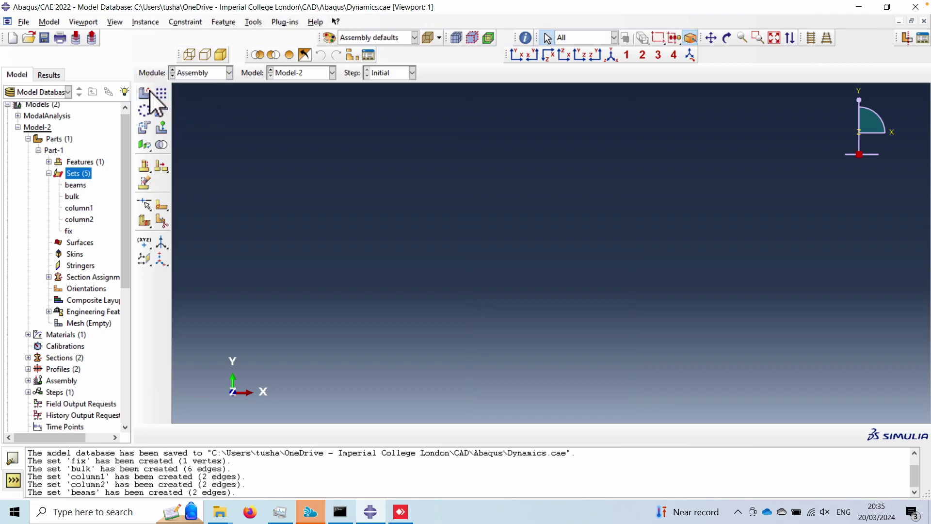
pyautogui.click(144, 93)
pyautogui.click(34, 336)
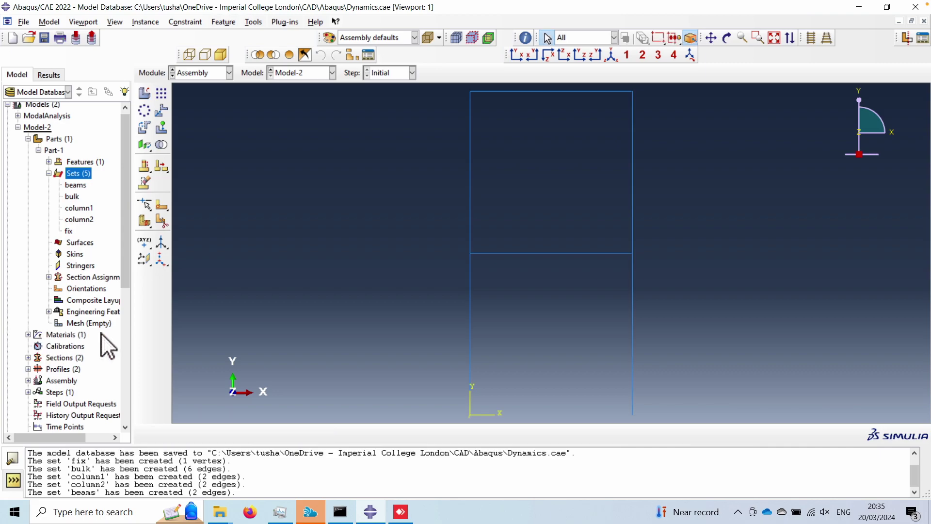
pyautogui.click(198, 77)
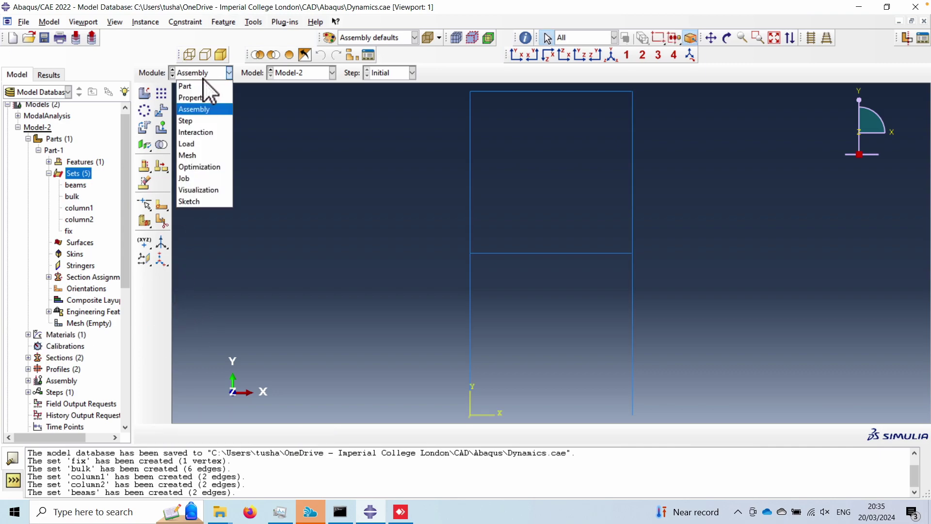
pyautogui.click(216, 68)
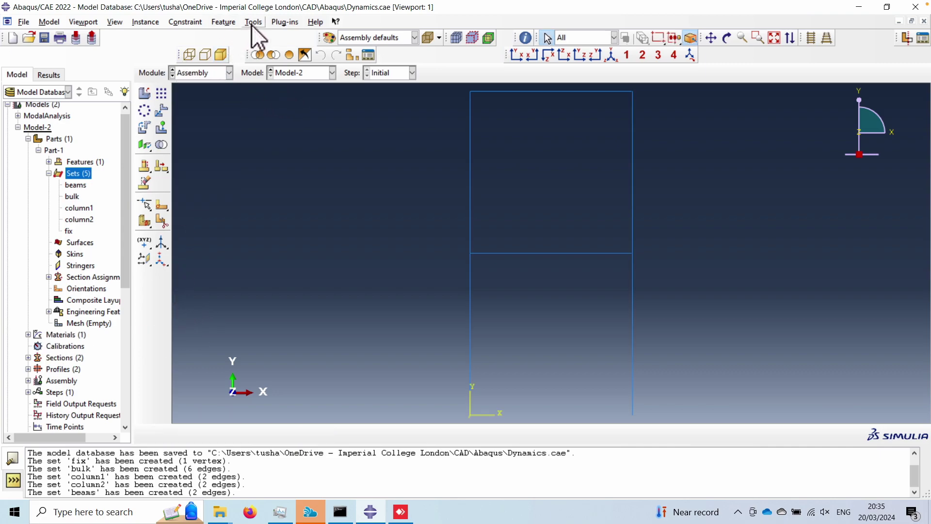
# Create a geometry set named beam1 on Part-1 from the middle horizontal beam between the two storeys
pyautogui.doubleClick(78, 173)
pyautogui.write('beam1')
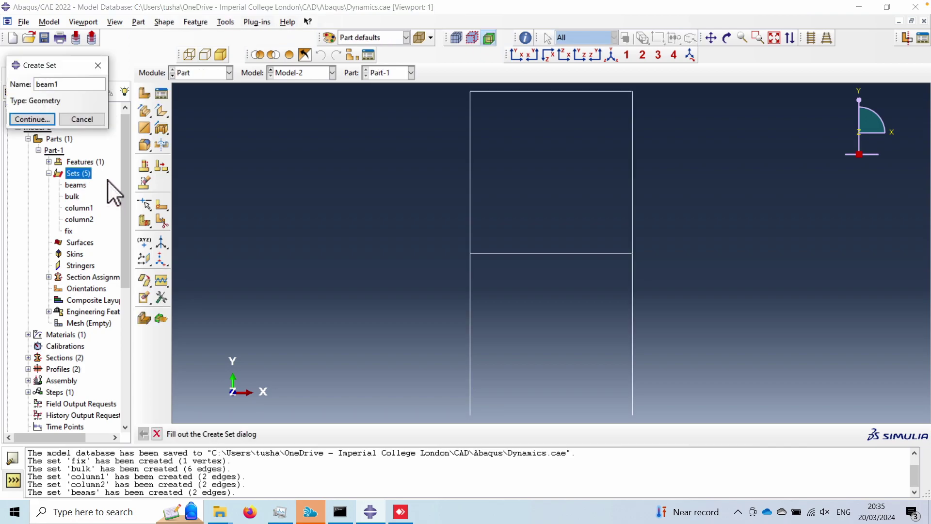
pyautogui.click(34, 119)
pyautogui.moveTo(511, 235); pyautogui.dragTo(555, 275)
pyautogui.click(278, 434)
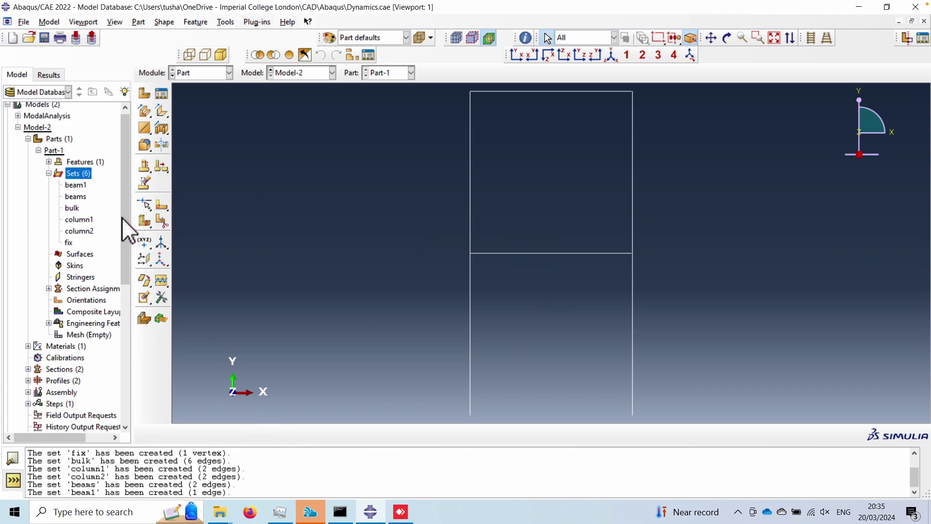
# Create a geometry set named beam2 on Part-1 from the top horizontal beam of the frame
pyautogui.doubleClick(83, 173)
pyautogui.write('beam2')
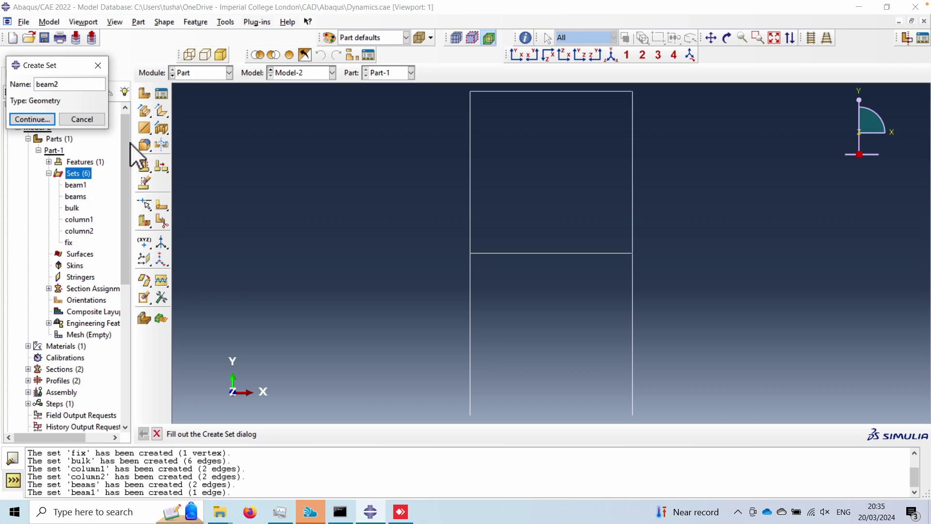
pyautogui.click(38, 114)
pyautogui.click(532, 90)
pyautogui.click(279, 433)
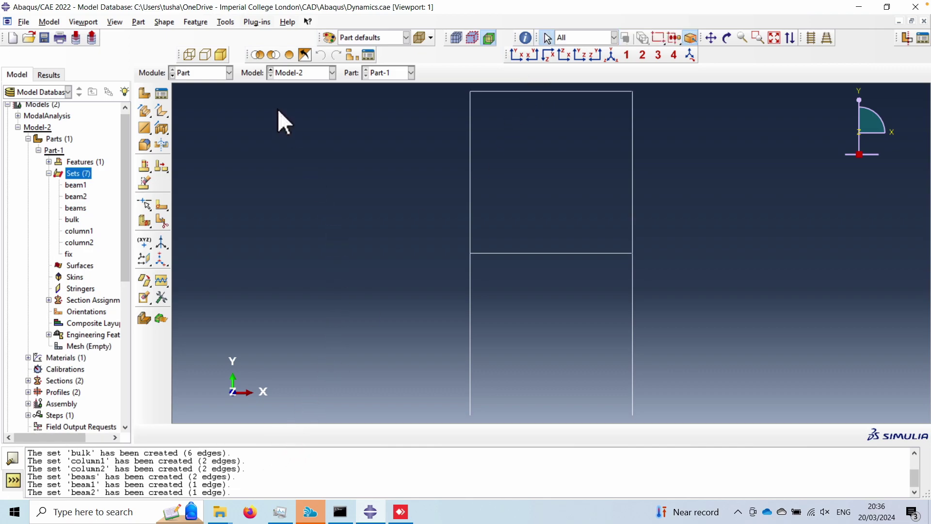
pyautogui.click(194, 72)
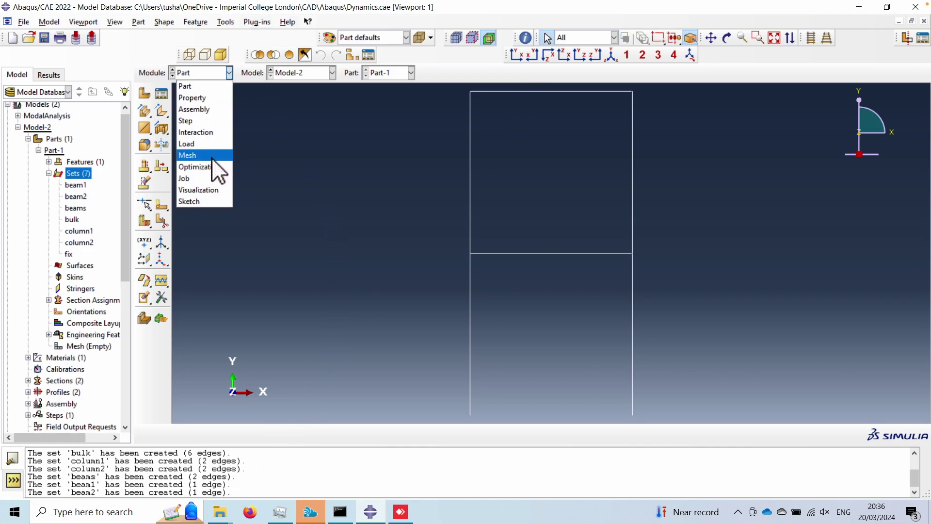
pyautogui.click(202, 110)
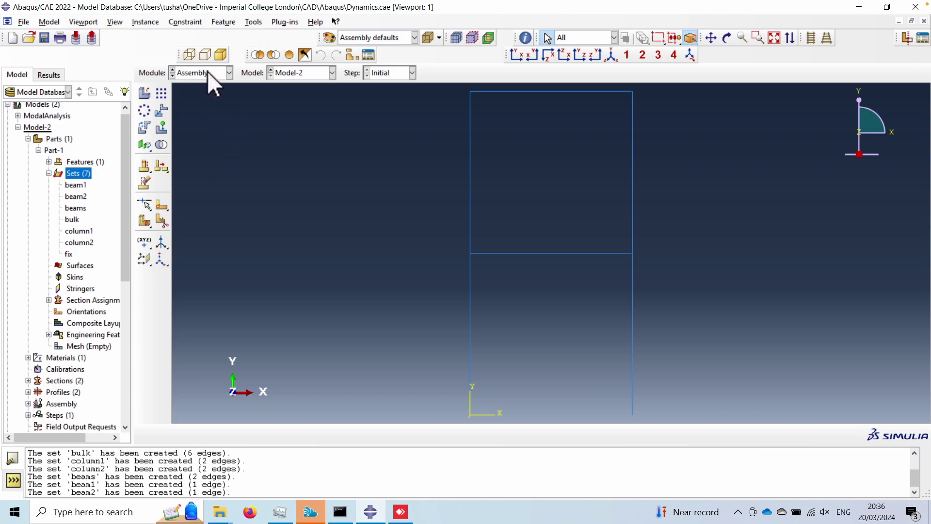
pyautogui.click(187, 22)
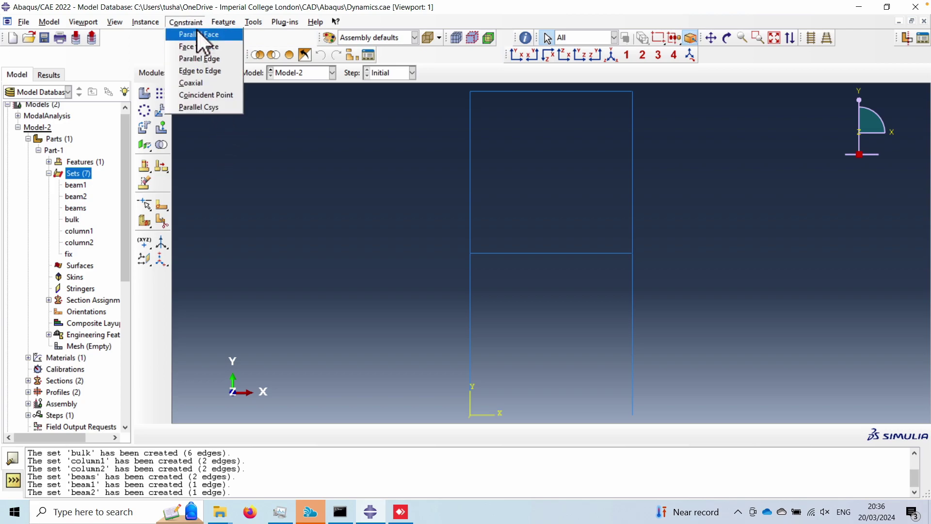
pyautogui.click(216, 186)
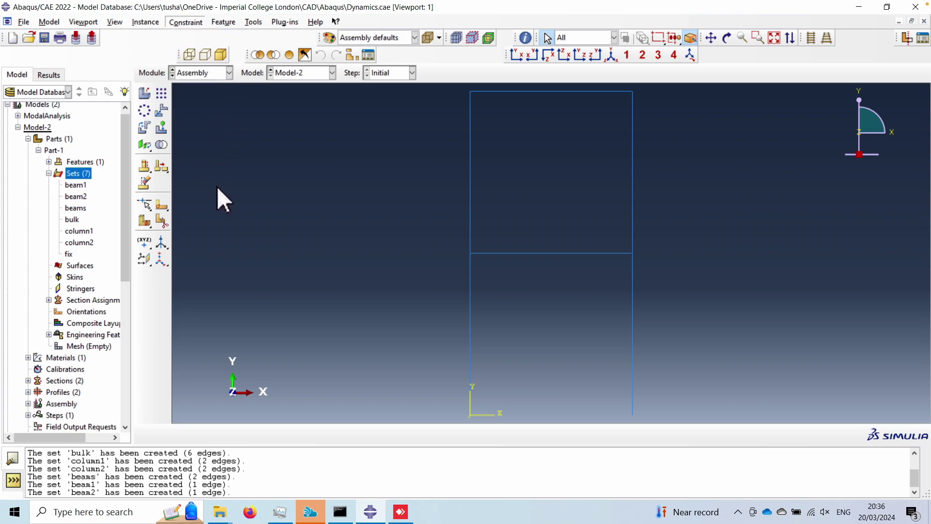
pyautogui.click(201, 72)
pyautogui.click(207, 132)
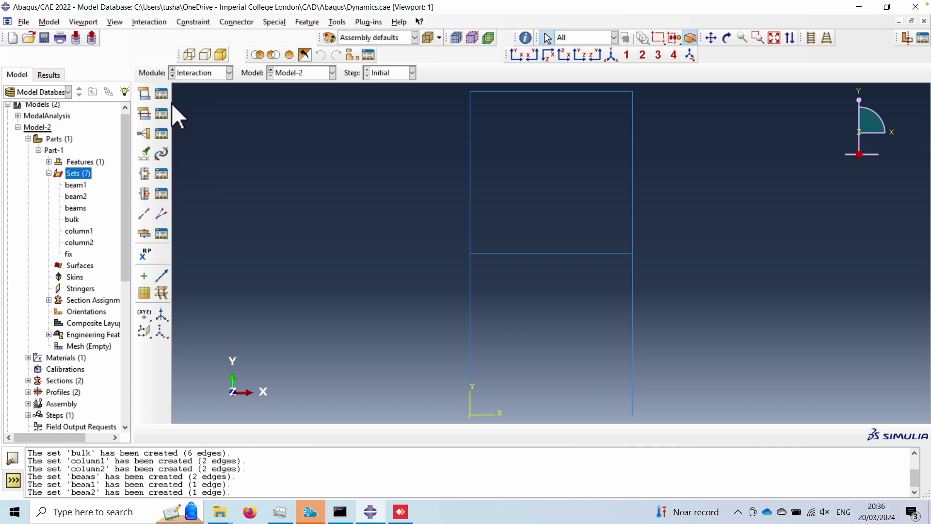
pyautogui.click(162, 133)
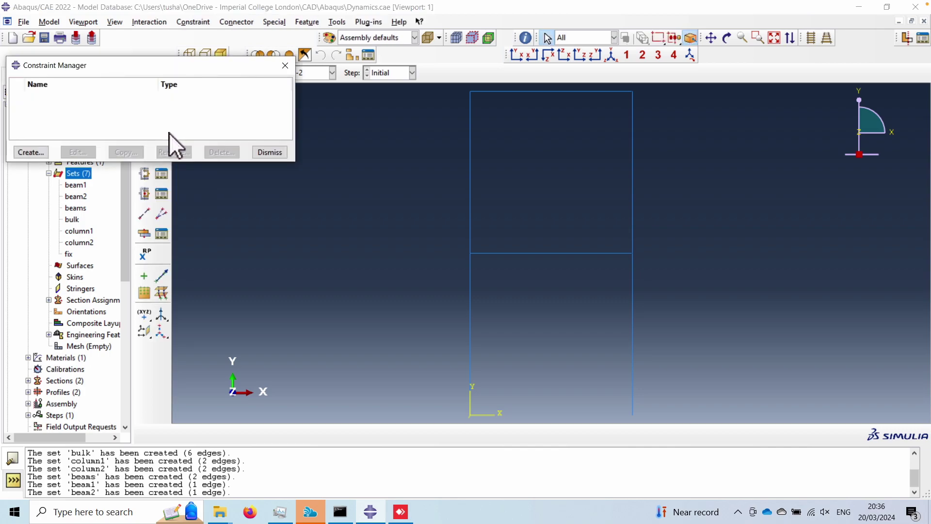
pyautogui.click(286, 64)
# Switch to the Assembly module and create reference points at the midpoints of the middle and top beams
pyautogui.click(228, 73)
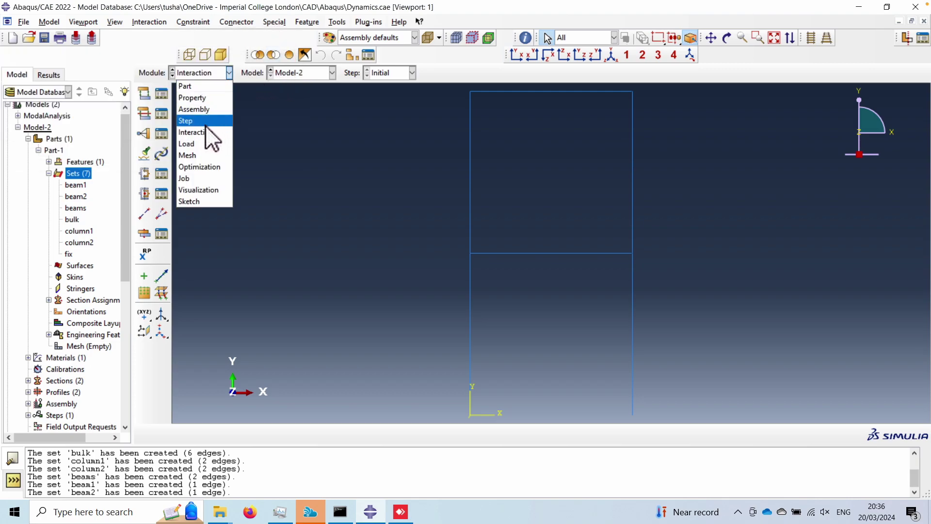
pyautogui.click(203, 107)
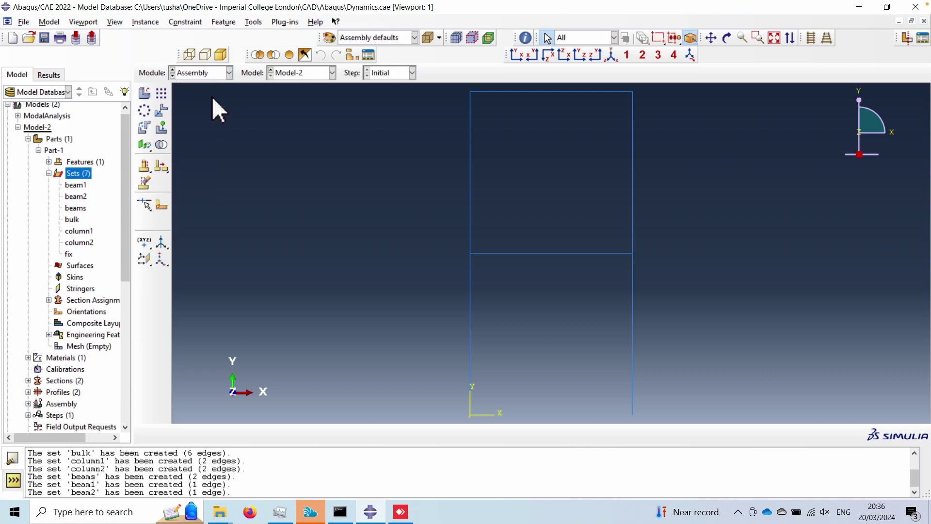
pyautogui.click(254, 22)
pyautogui.click(303, 48)
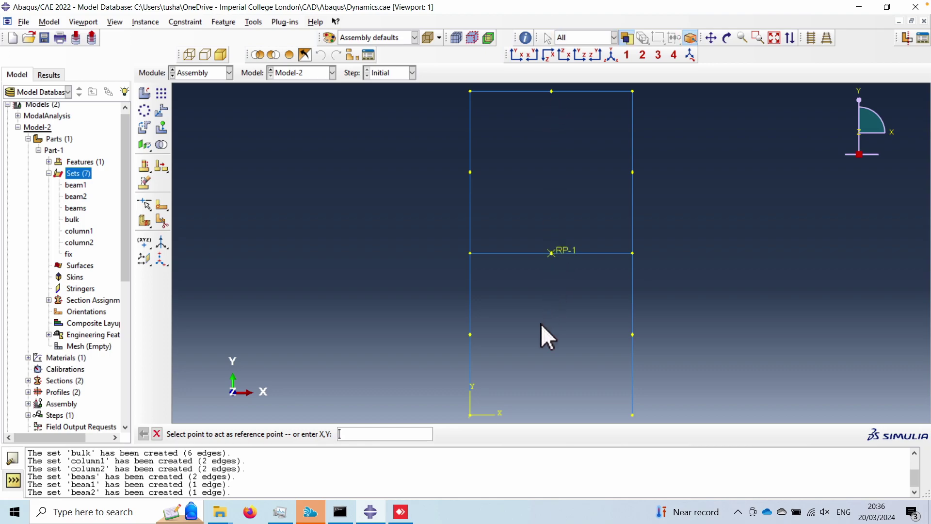
pyautogui.click(550, 91)
pyautogui.click(157, 433)
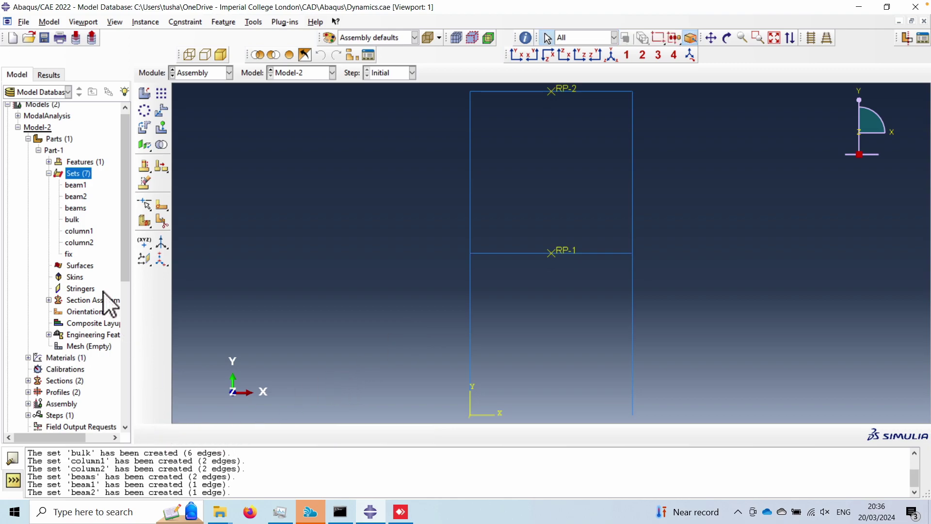
# Create an assembly geometry set named RP1 from the reference point on the middle beam
pyautogui.scroll(-3, 50, 280)
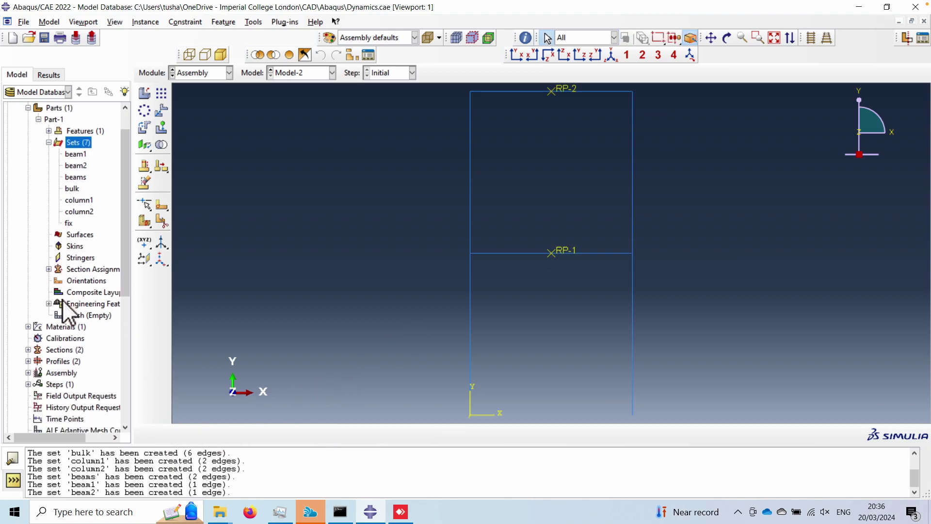
pyautogui.click(28, 362)
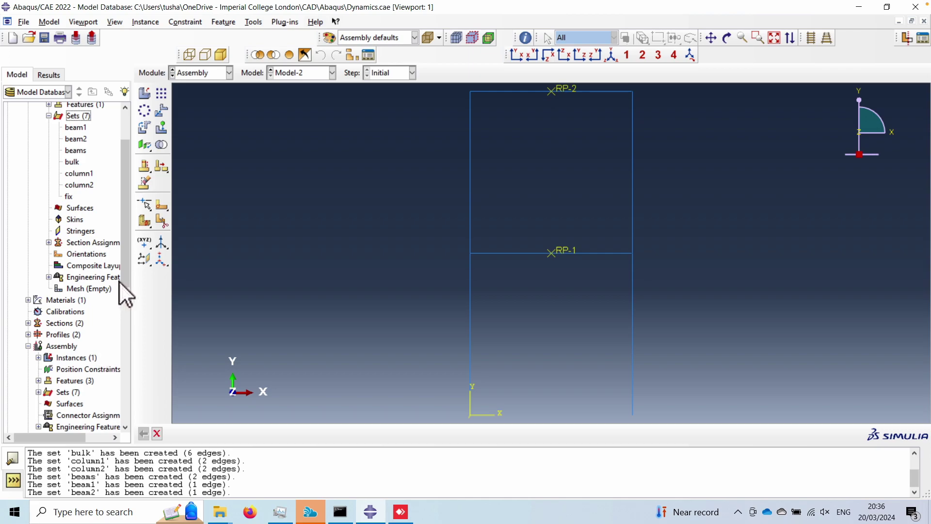
pyautogui.scroll(-5, 121, 304)
pyautogui.moveTo(132, 328); pyautogui.dragTo(171, 328)
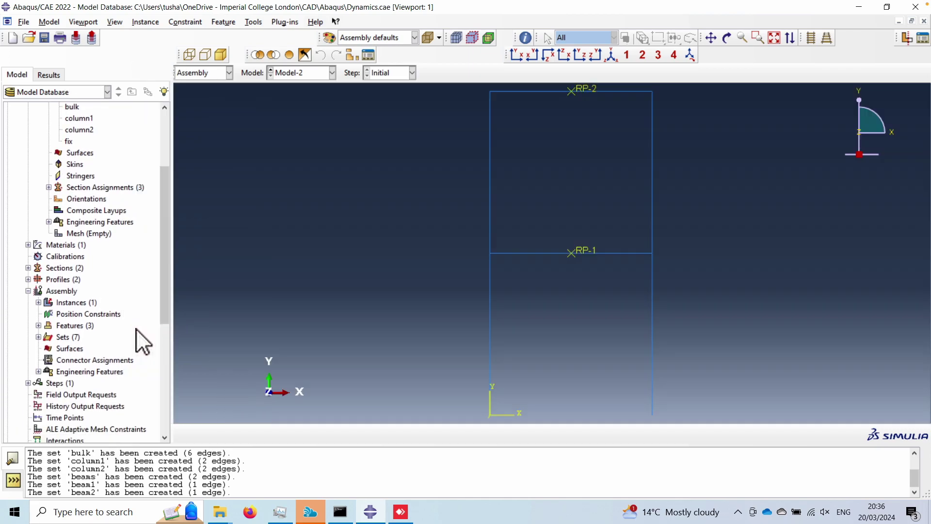
pyautogui.click(38, 303)
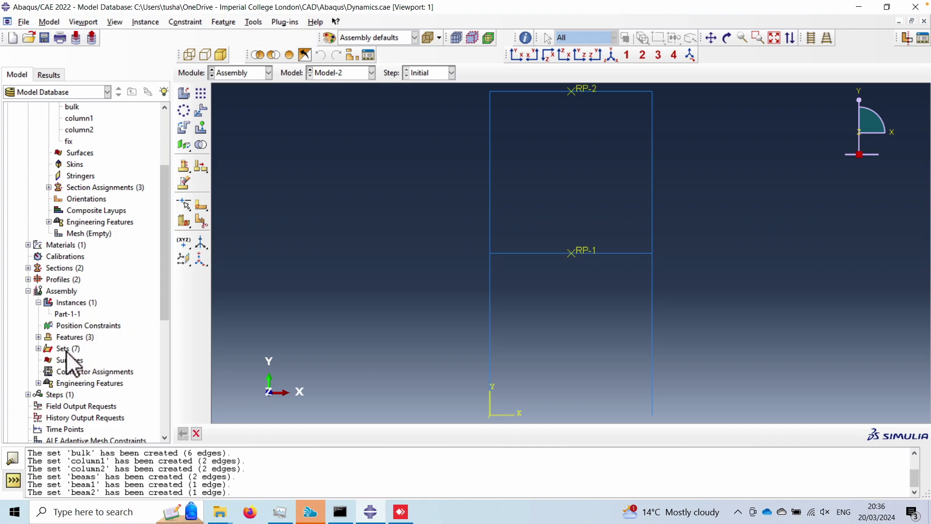
pyautogui.click(40, 348)
pyautogui.doubleClick(66, 348)
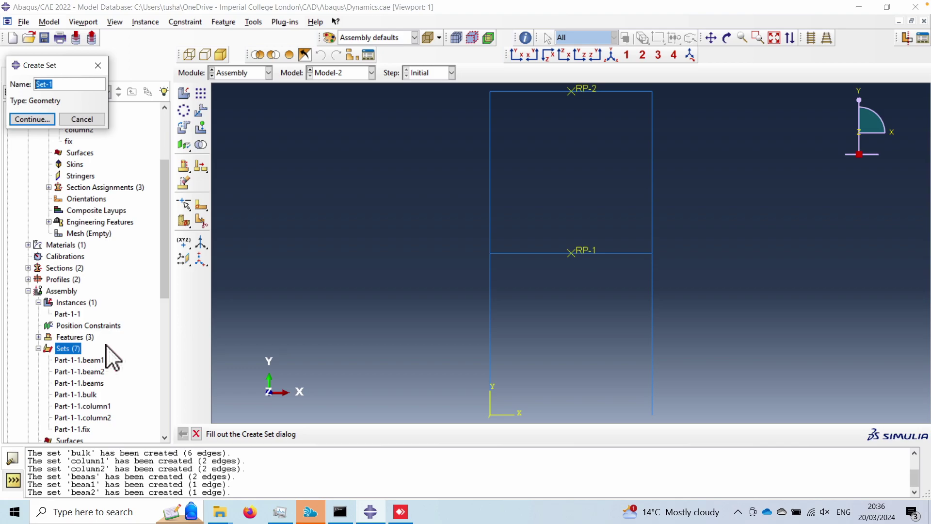
pyautogui.write('R')
pyautogui.press('super+space')
pyautogui.write('P')
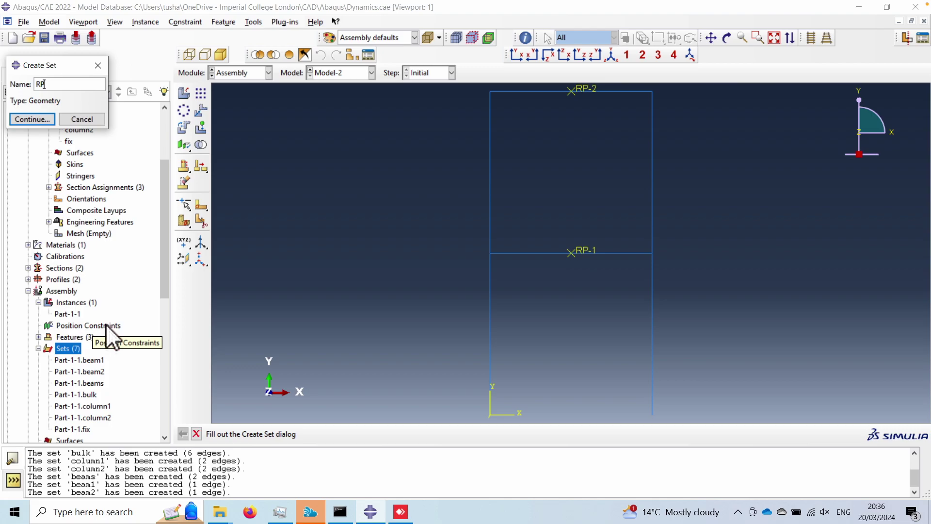
pyautogui.write('1')
pyautogui.click(30, 119)
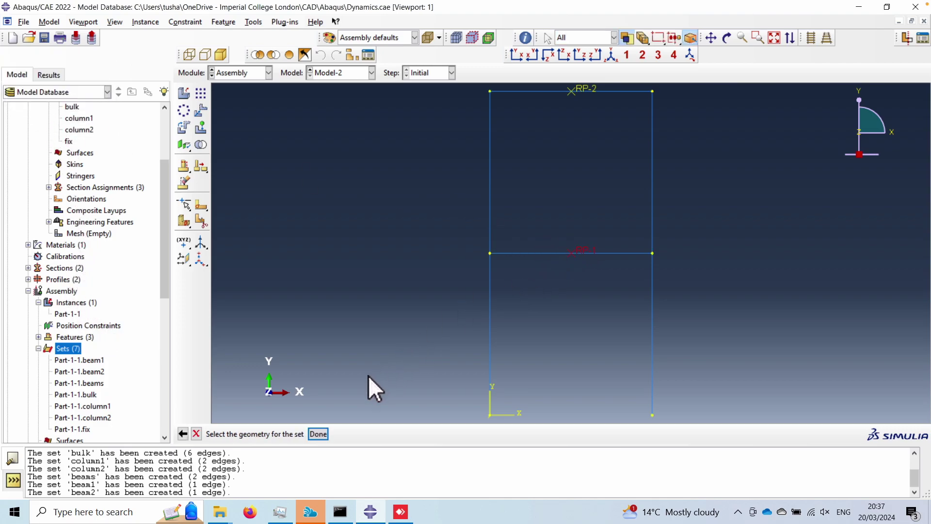
pyautogui.click(321, 437)
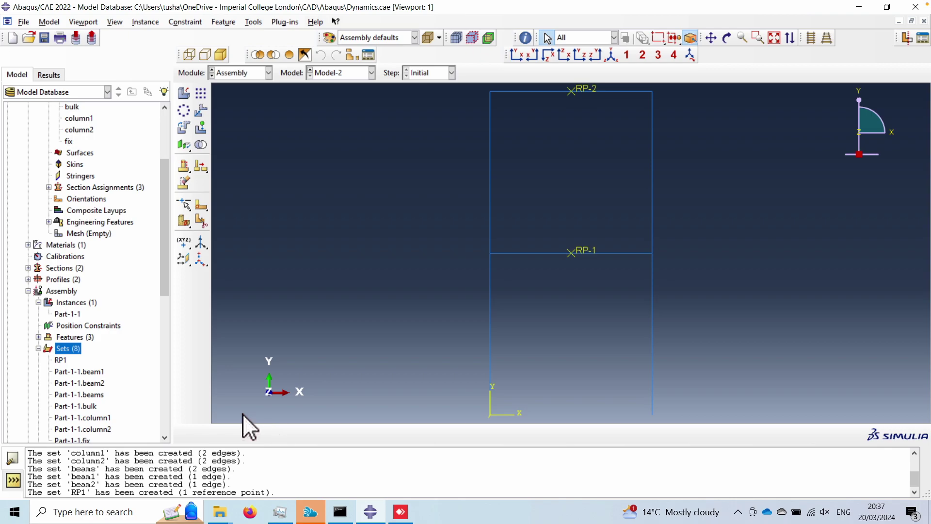
# Create an assembly geometry set named RP2 from the reference point on the top beam
pyautogui.doubleClick(70, 349)
pyautogui.write('R')
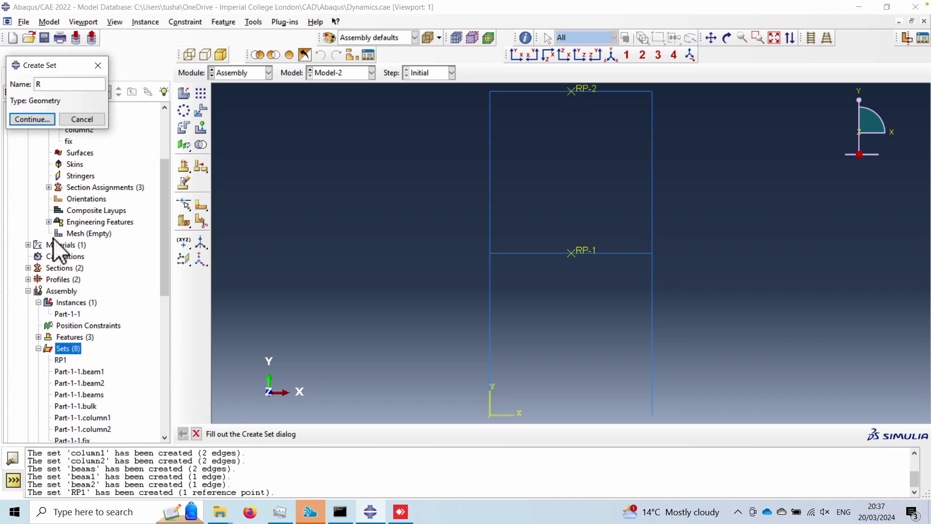
pyautogui.write('P2')
pyautogui.click(37, 119)
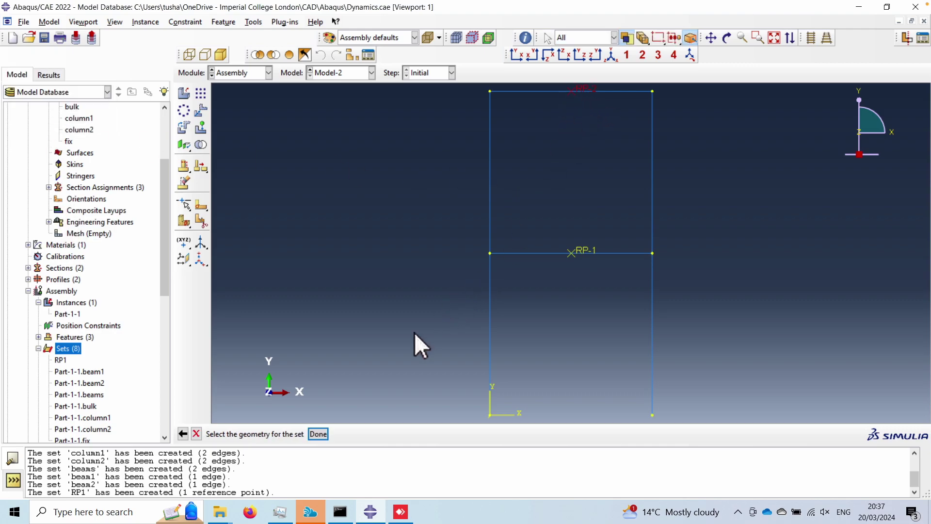
pyautogui.click(317, 434)
# Start a Point mass/inertia engineering feature on the assembly and assign it to the RP1 set
pyautogui.scroll(-3, 141, 347)
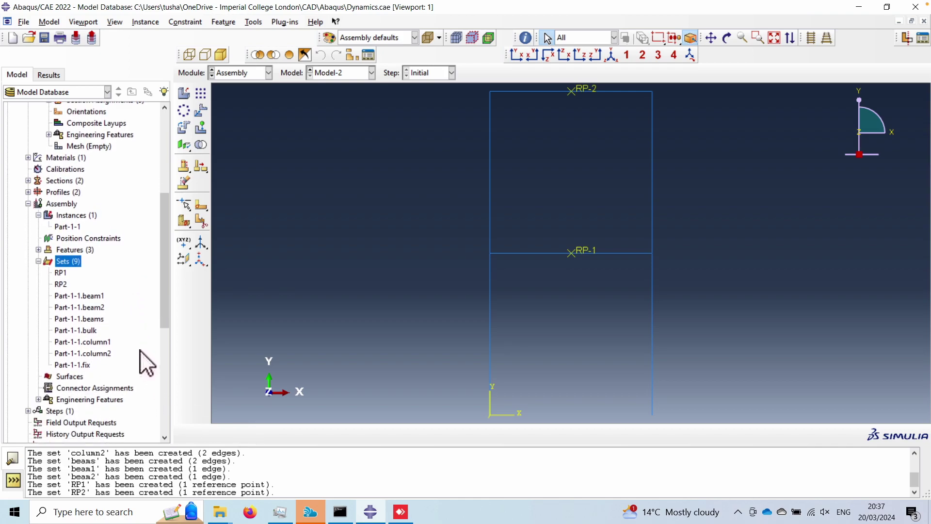
pyautogui.scroll(-1, 140, 350)
pyautogui.click(39, 390)
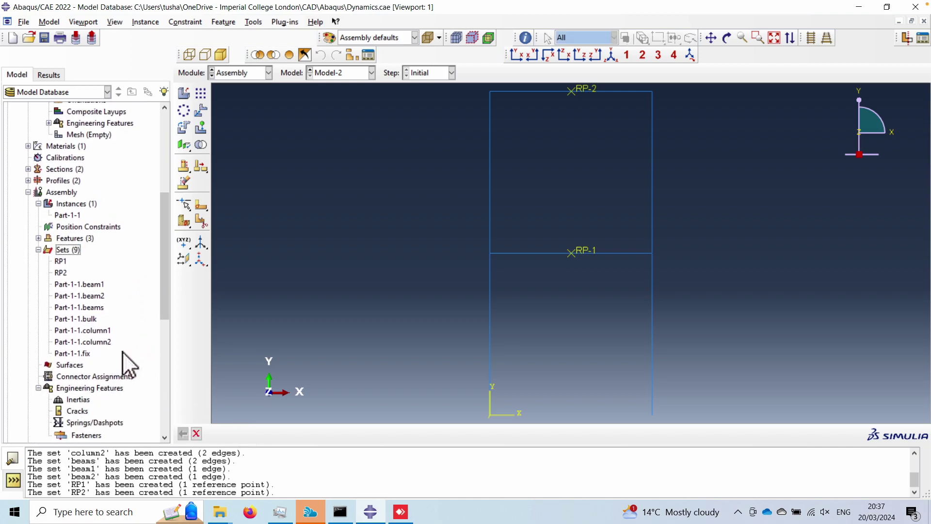
pyautogui.doubleClick(81, 394)
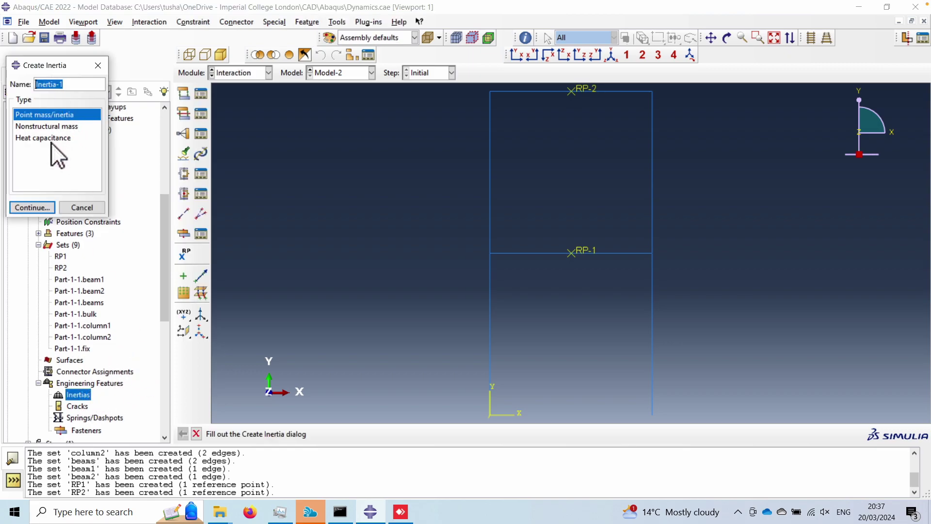
pyautogui.click(37, 208)
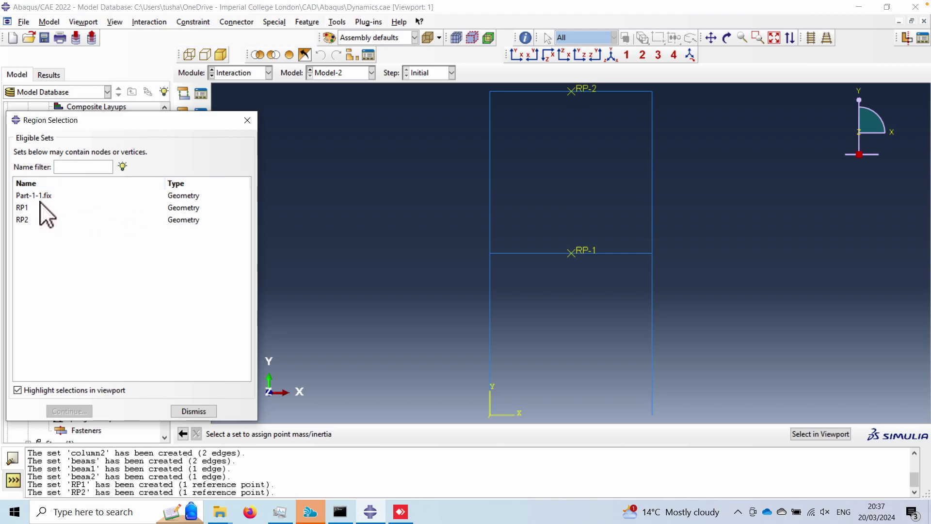
pyautogui.click(30, 207)
pyautogui.click(69, 411)
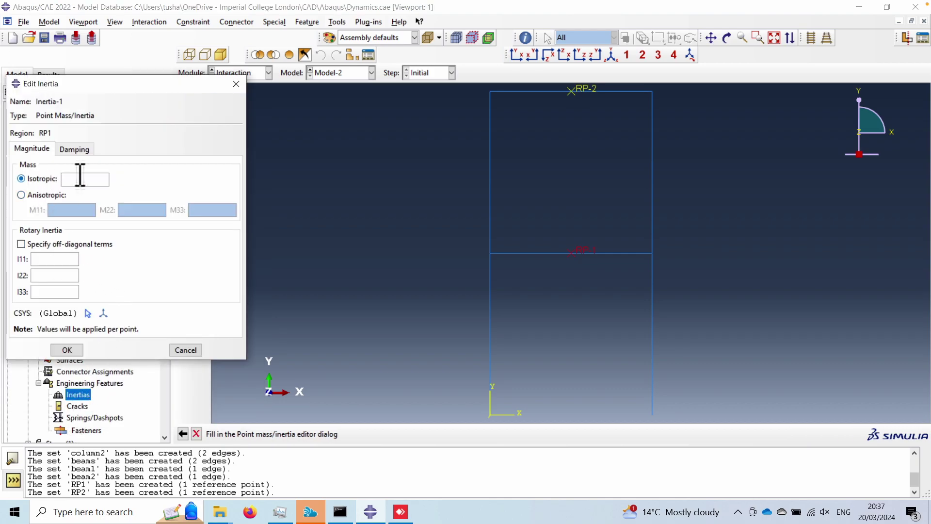
# Give the RP1 point mass an isotropic mass of 2000 and rotary inertias I11, I22 and I33 of 0
pyautogui.click(82, 177)
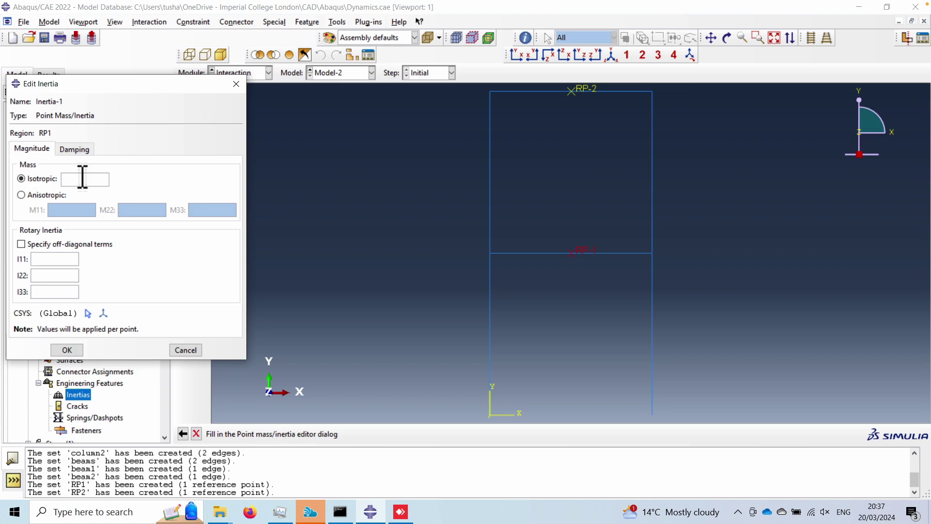
pyautogui.write('2000')
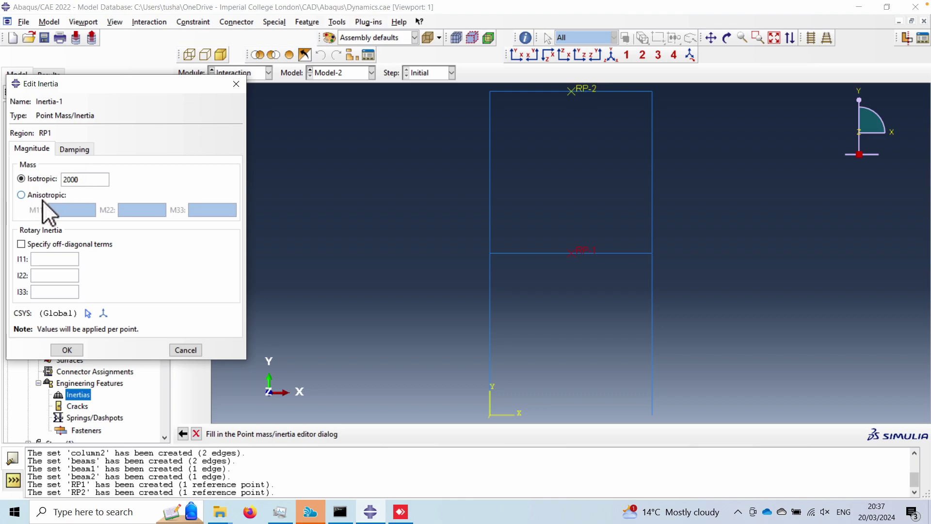
pyautogui.click(46, 258)
pyautogui.write('0')
pyautogui.click(45, 275)
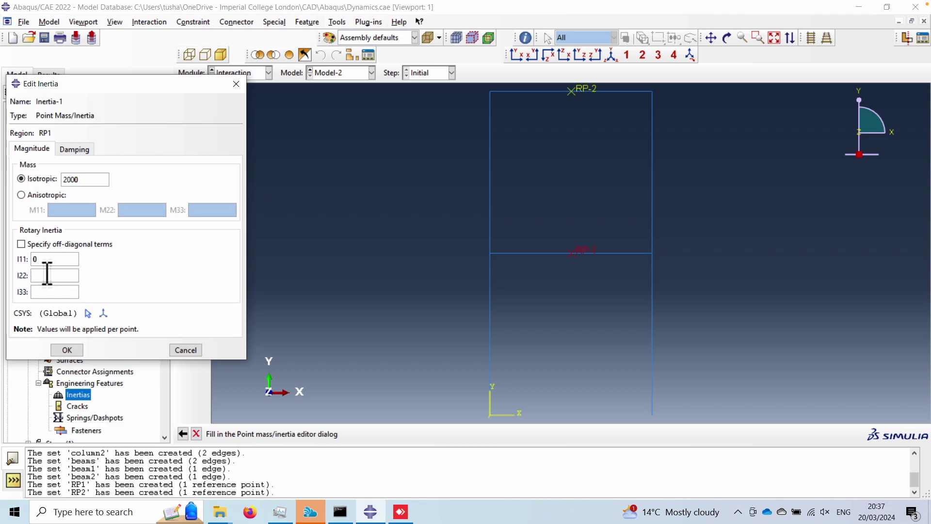
pyautogui.write('0')
pyautogui.click(51, 291)
pyautogui.write('0')
pyautogui.click(72, 349)
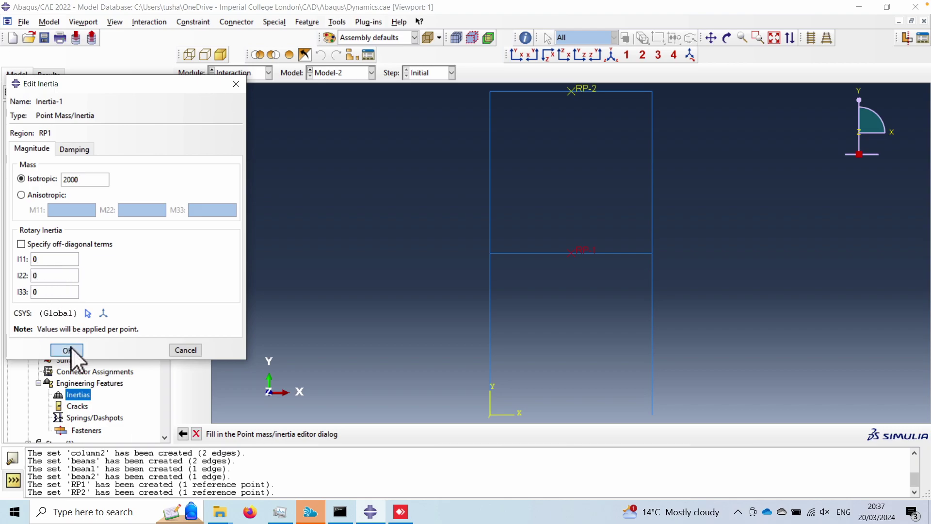
# Copy the point mass inertia of RP1 under the name Inertia-2
pyautogui.click(48, 395)
pyautogui.click(81, 406)
pyautogui.rightClick(82, 407)
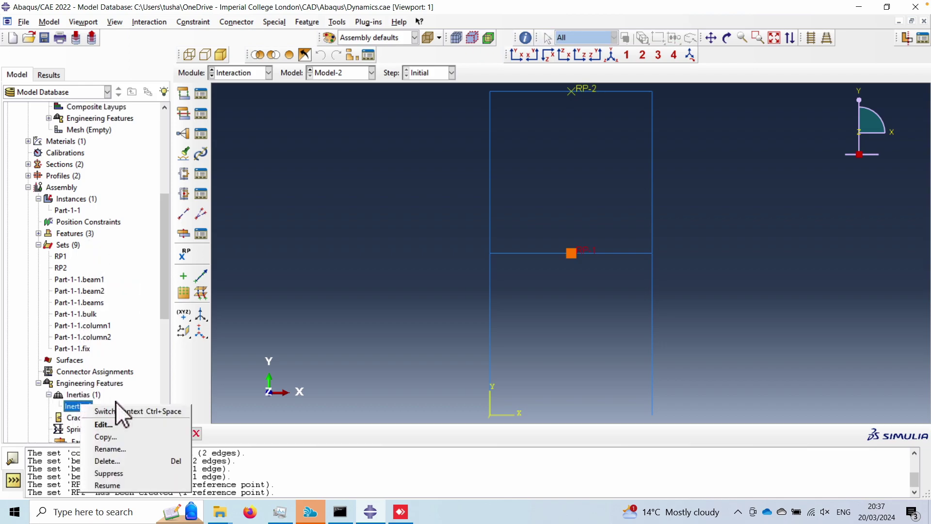
pyautogui.click(112, 437)
pyautogui.moveTo(33, 134); pyautogui.dragTo(79, 132)
pyautogui.write('2')
pyautogui.click(32, 153)
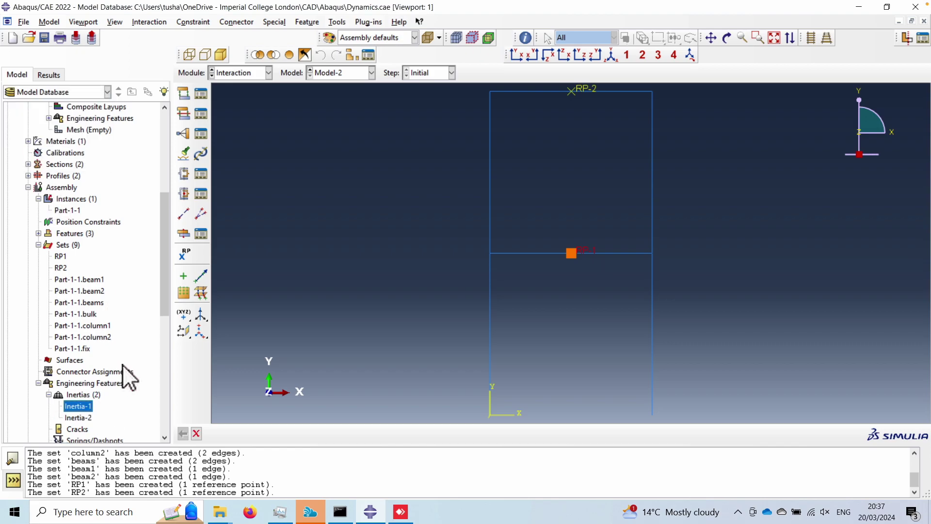
# Edit Inertia-2 and change its region to the RP2 set
pyautogui.doubleClick(78, 417)
pyautogui.click(63, 133)
pyautogui.click(30, 219)
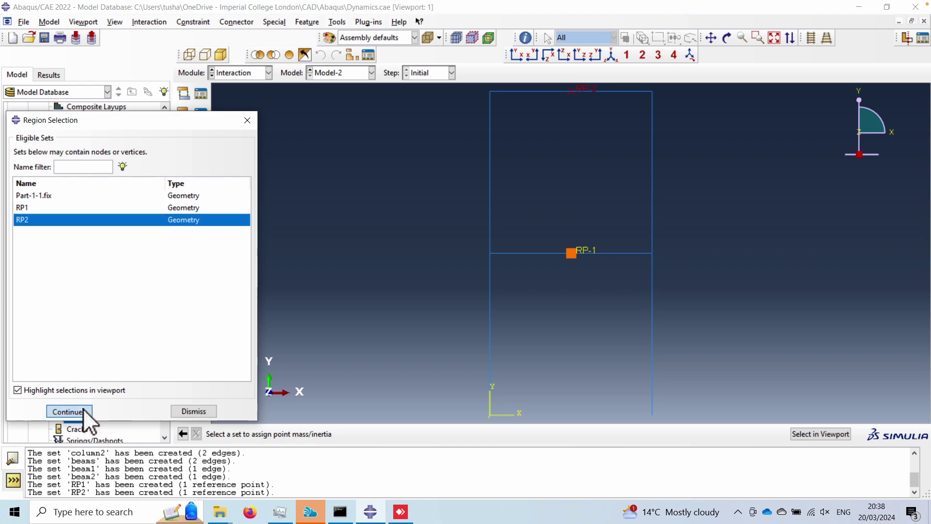
pyautogui.click(83, 410)
# Set the rotary inertias I11, I22 and I33 of Inertia-2 to 0 and apply the edit
pyautogui.click(54, 262)
pyautogui.write('0')
pyautogui.click(57, 277)
pyautogui.write('00')
pyautogui.click(57, 292)
pyautogui.write('0')
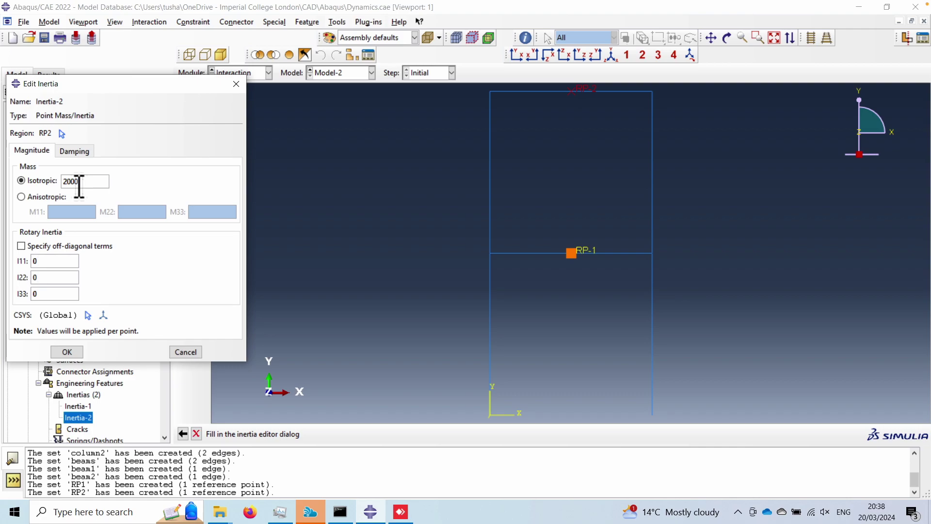
pyautogui.click(67, 352)
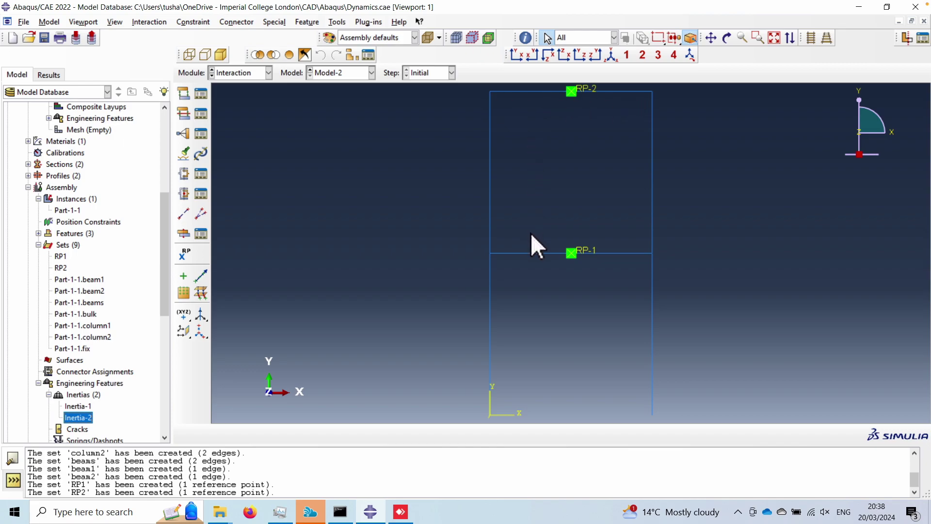
# Create a rigid body constraint with the Part-1-1.beam1 set as its body elements region
pyautogui.click(203, 130)
pyautogui.click(31, 152)
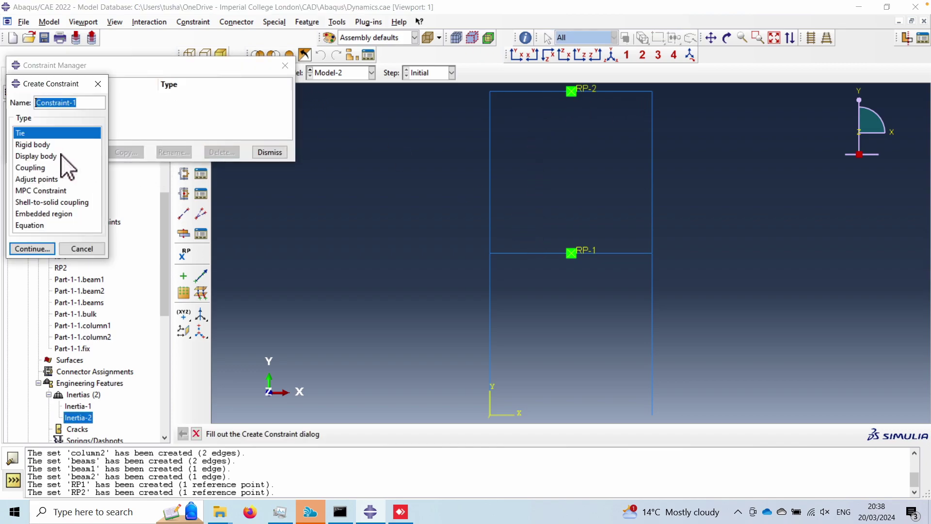
pyautogui.click(34, 144)
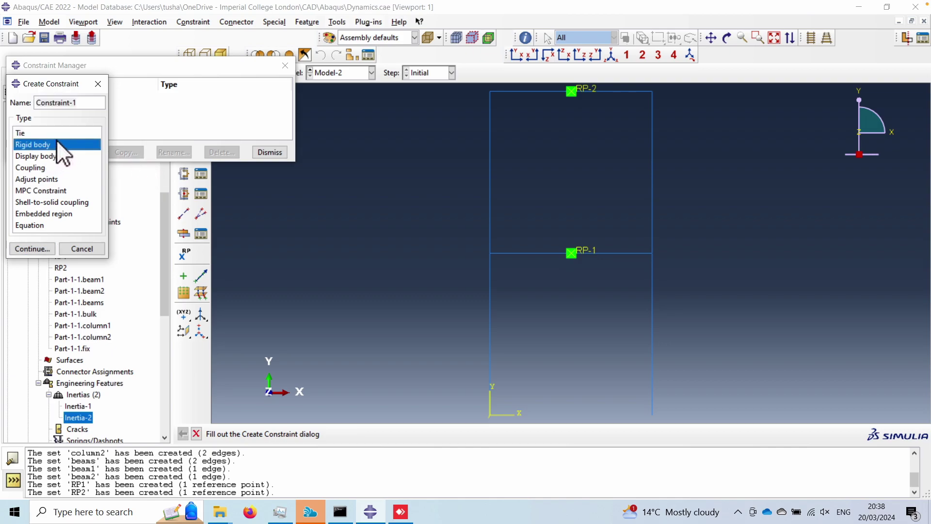
pyautogui.click(33, 249)
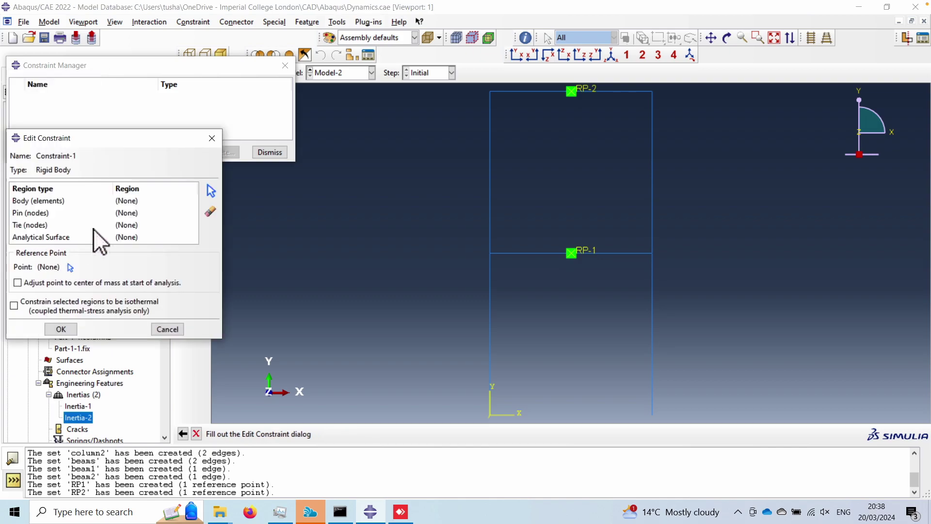
pyautogui.click(71, 202)
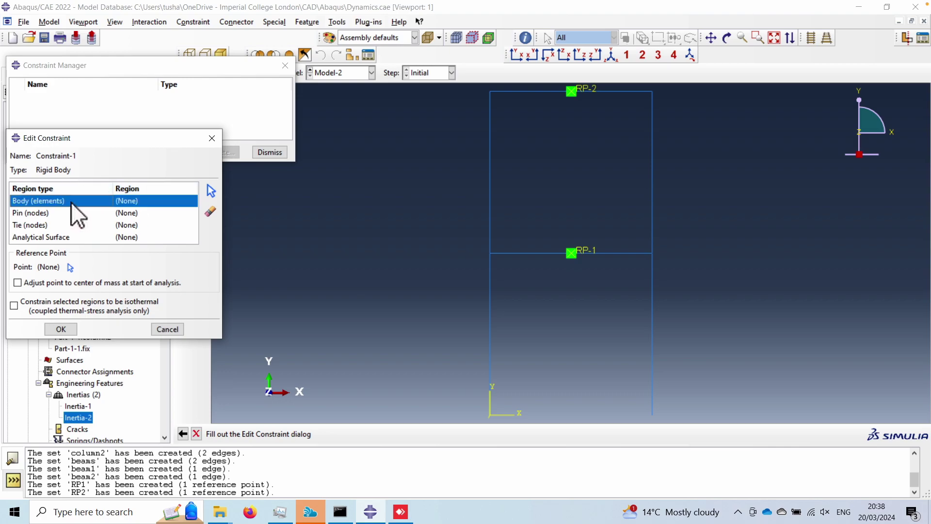
pyautogui.click(208, 191)
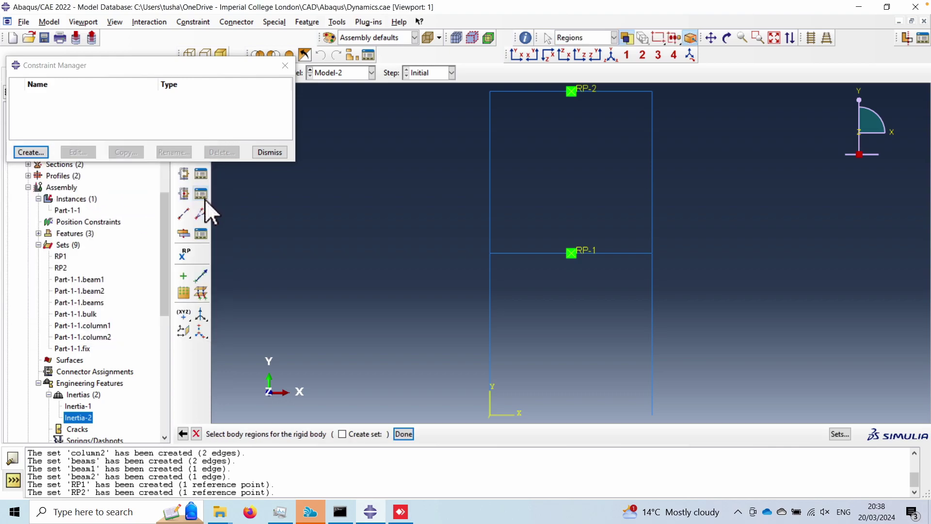
pyautogui.click(848, 434)
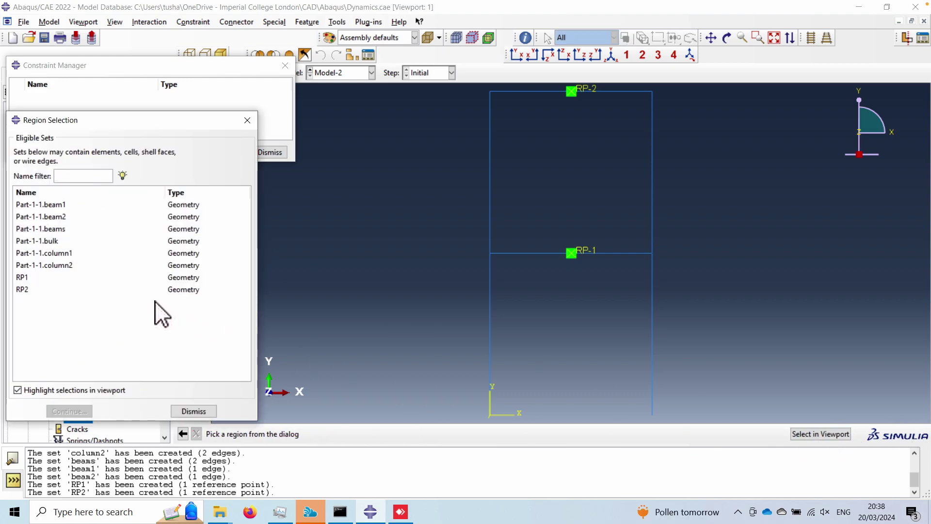
pyautogui.click(54, 205)
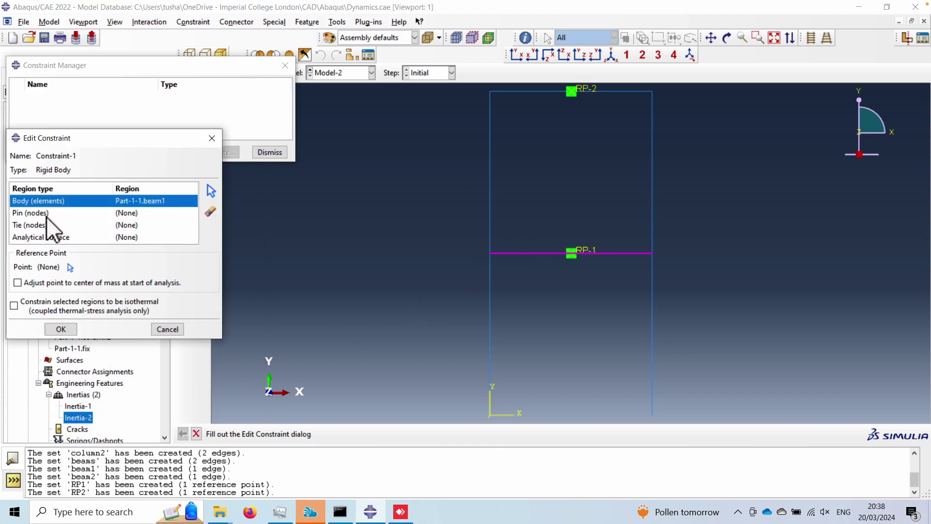
# Assign the RP1 set as the reference point of the beam1 rigid body constraint and complete it
pyautogui.click(70, 267)
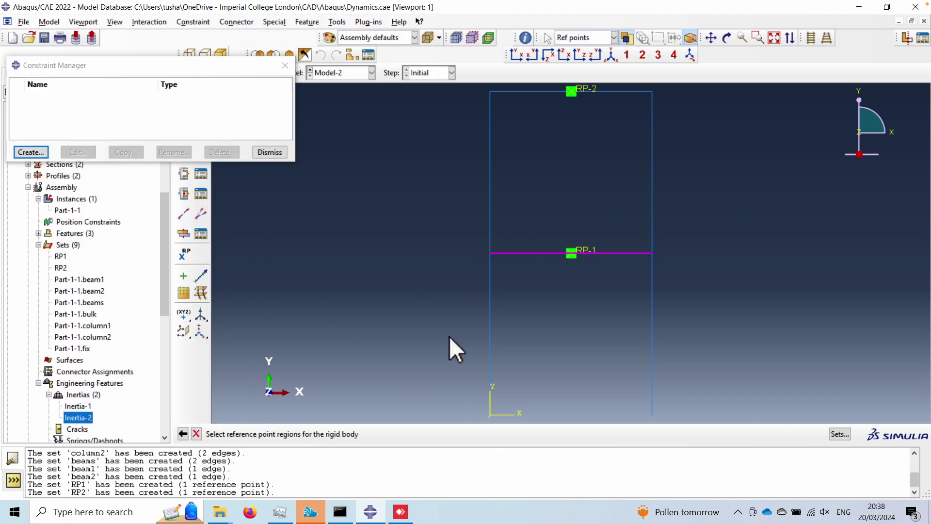
pyautogui.click(839, 434)
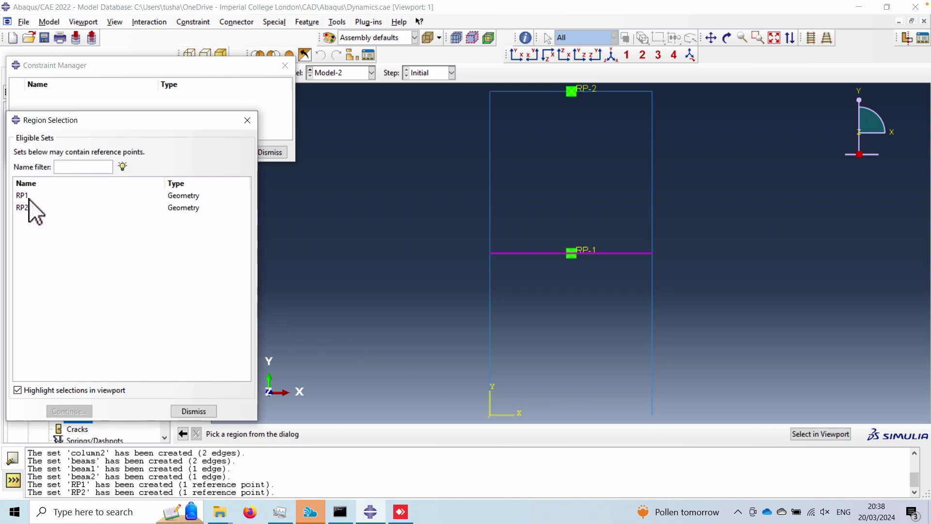
pyautogui.click(25, 196)
pyautogui.click(77, 409)
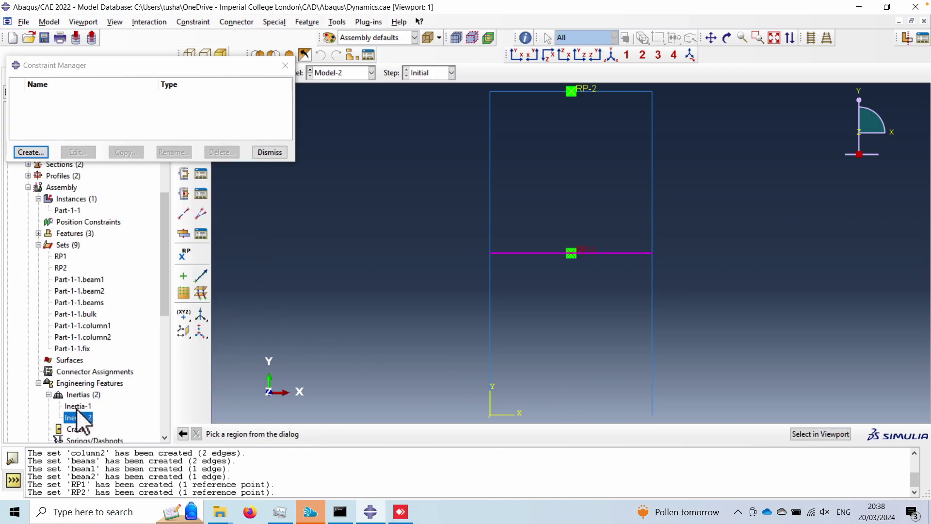
pyautogui.click(61, 329)
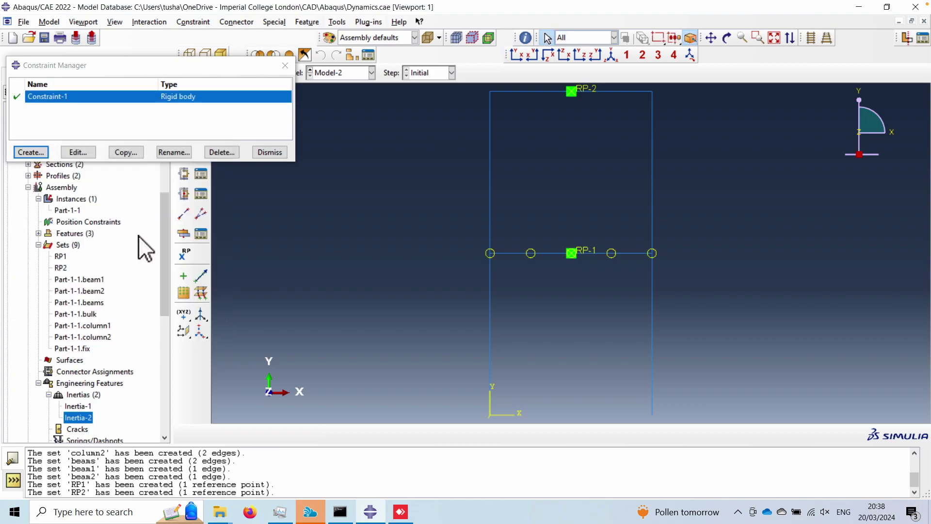
# Copy the rigid body constraint Constraint-1 under the name Constraint-2
pyautogui.click(136, 152)
pyautogui.click(61, 152)
pyautogui.moveTo(47, 152); pyautogui.dragTo(90, 152)
pyautogui.write('2')
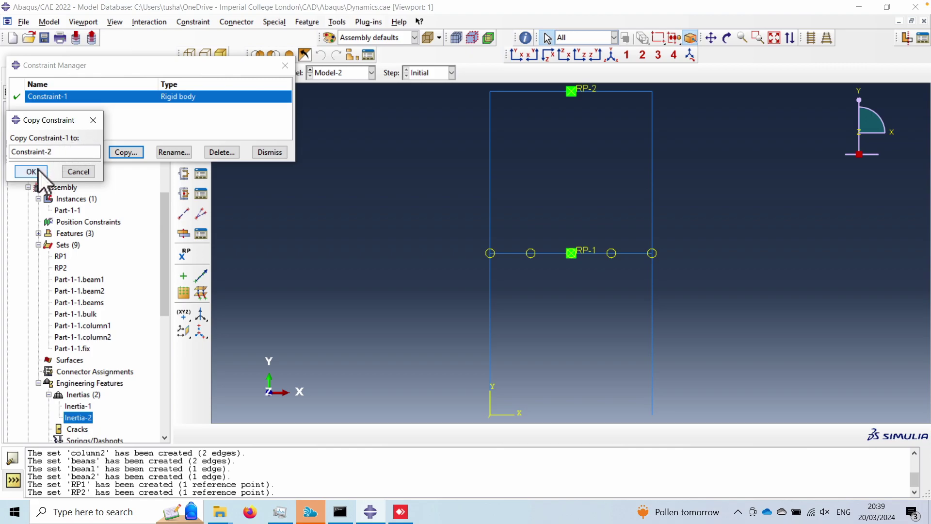
pyautogui.click(32, 171)
# Edit Constraint-2 and change its body elements region to the Part-1-1.beam2 set
pyautogui.click(83, 151)
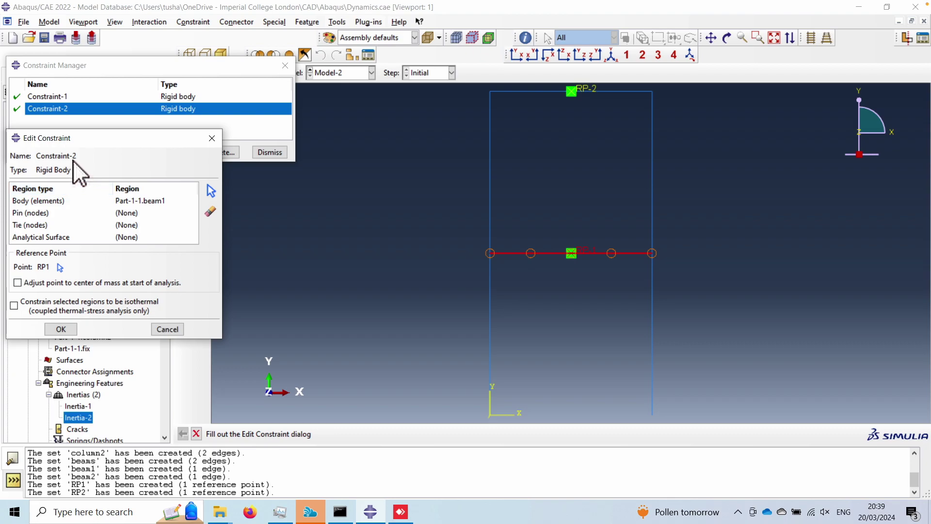
pyautogui.click(124, 200)
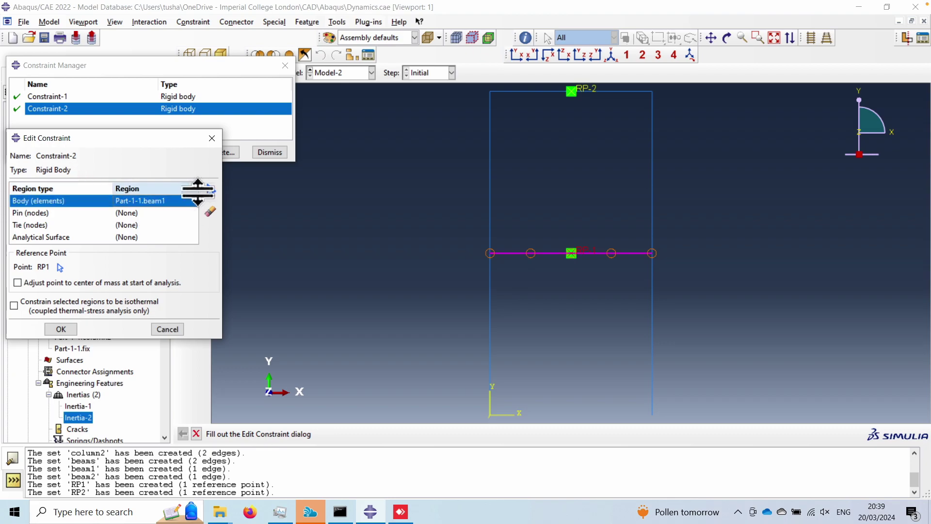
pyautogui.click(209, 192)
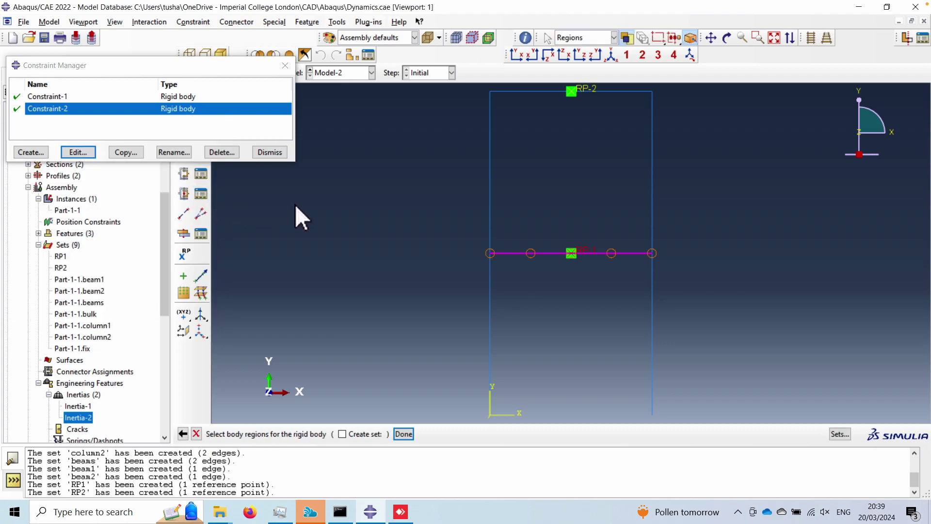
pyautogui.click(840, 434)
pyautogui.click(62, 216)
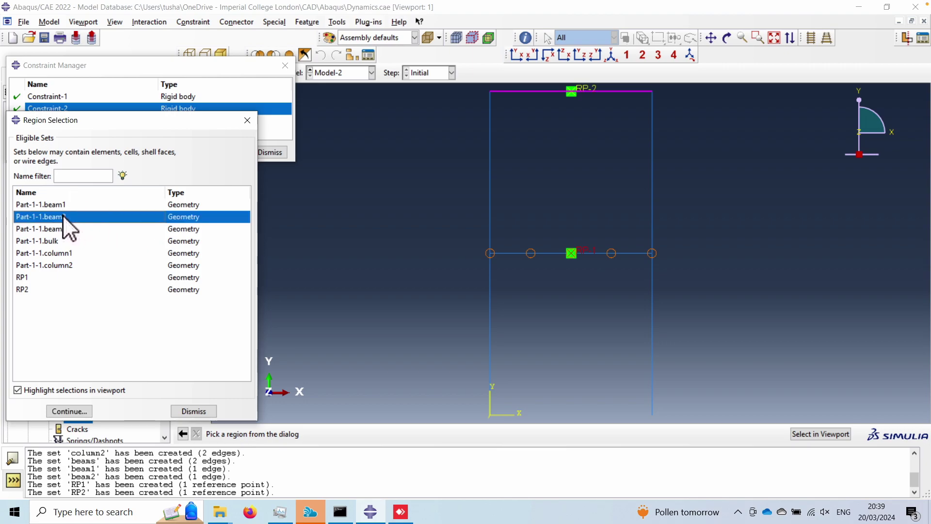
pyautogui.click(77, 410)
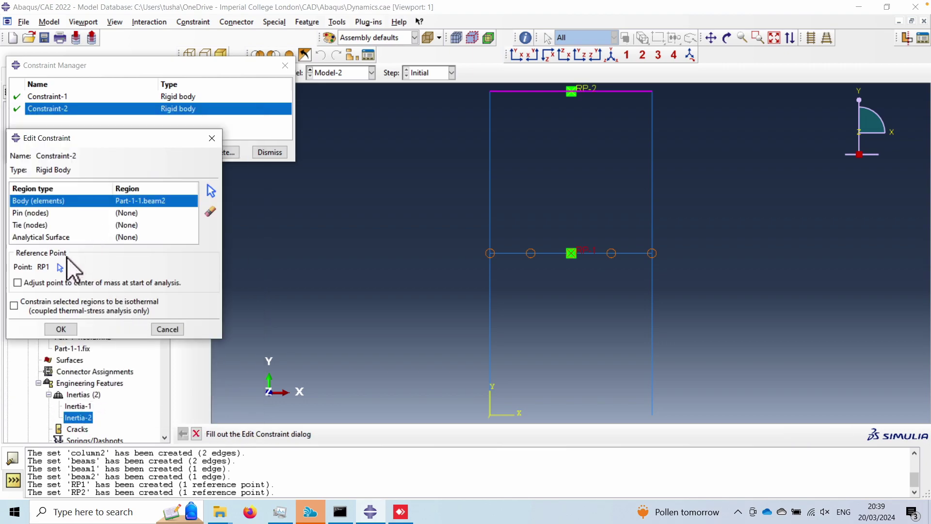
# Change the reference point of Constraint-2 to the RP2 set and apply the edit
pyautogui.click(60, 266)
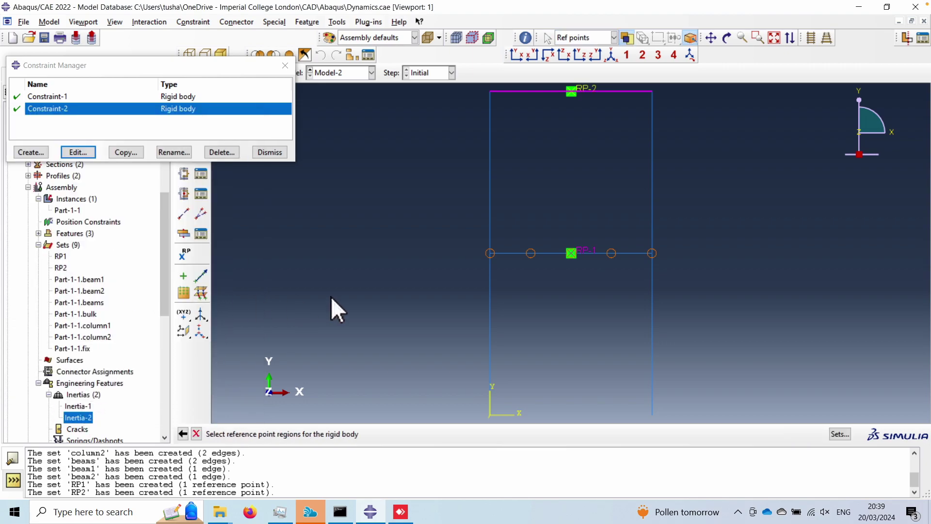
pyautogui.click(841, 434)
pyautogui.click(42, 208)
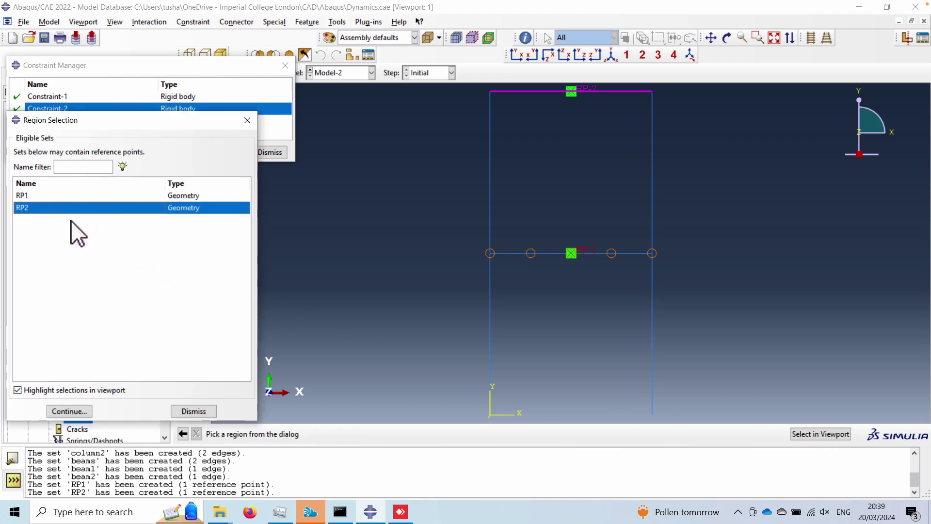
pyautogui.click(74, 410)
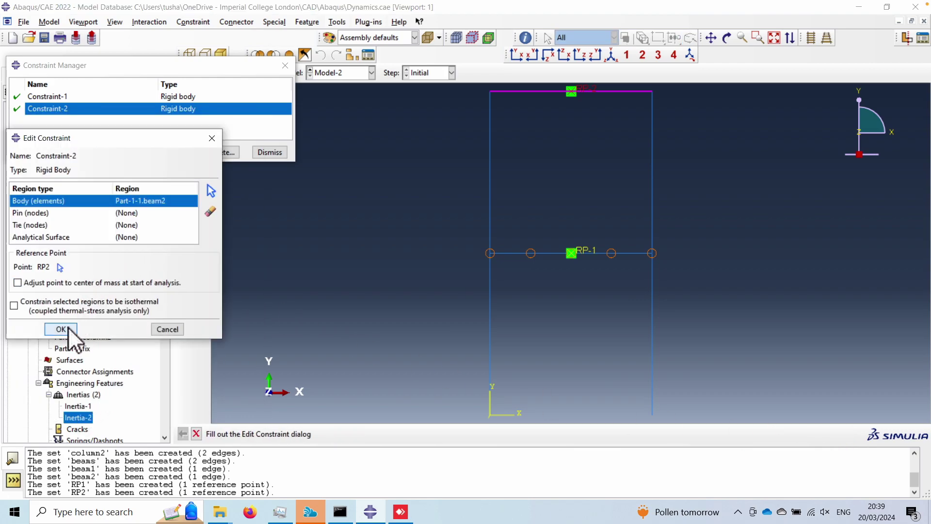
pyautogui.click(67, 328)
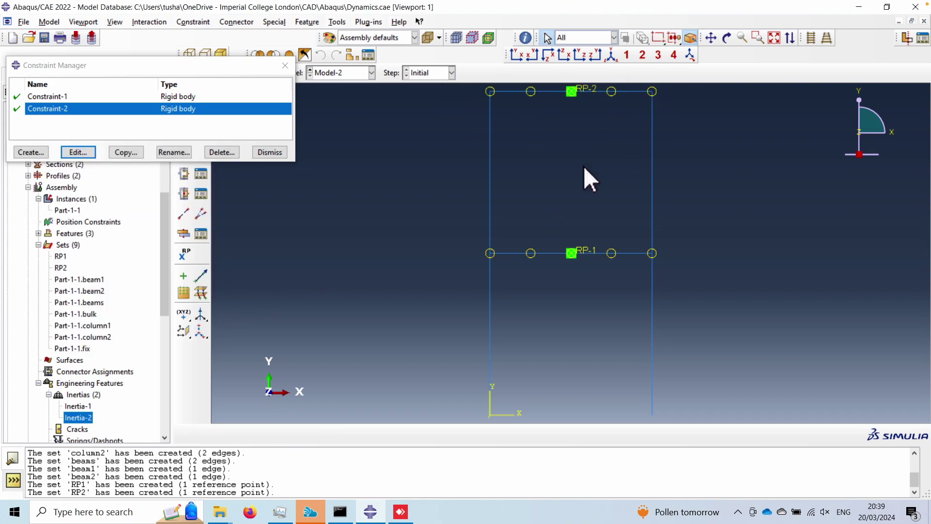
# Enlarge the viewport area, close the constraint manager and save the model database
pyautogui.moveTo(521, 443); pyautogui.dragTo(519, 465)
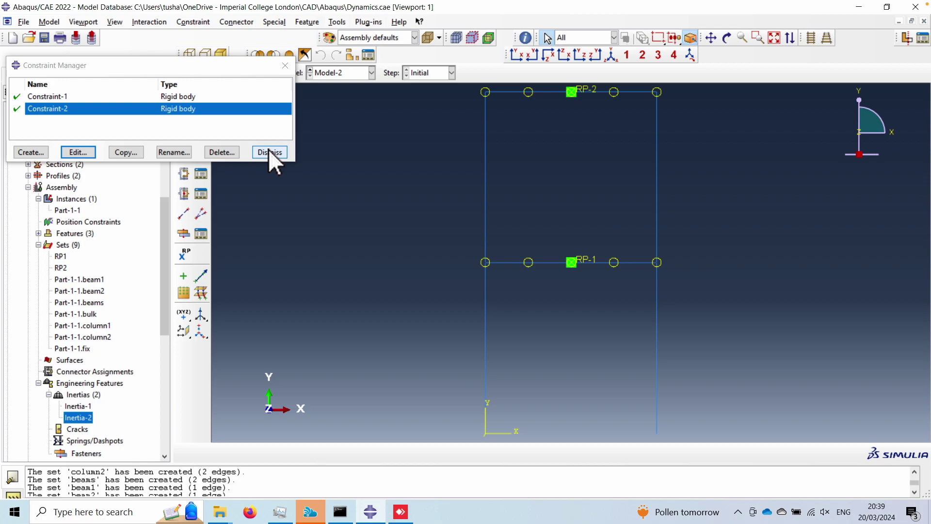
pyautogui.click(269, 152)
pyautogui.click(45, 38)
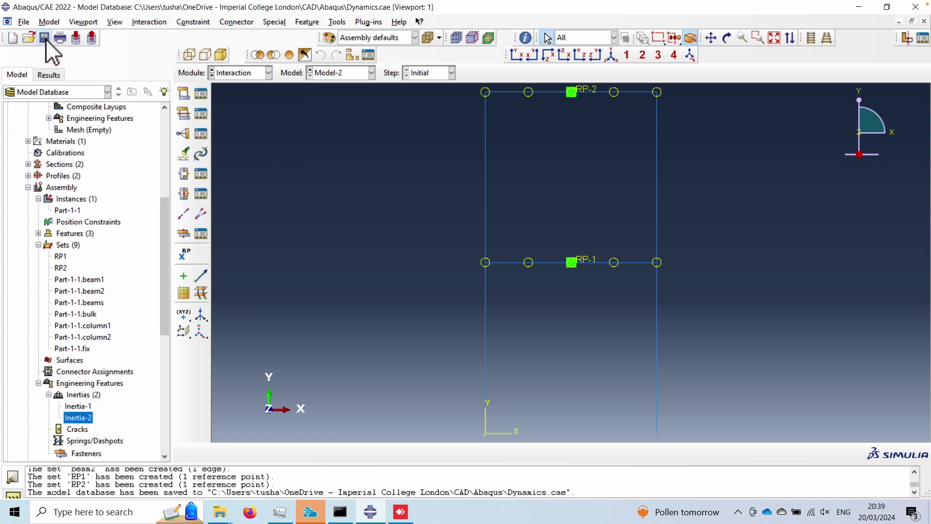
# Switch to the Load module and open the boundary condition manager
pyautogui.click(246, 72)
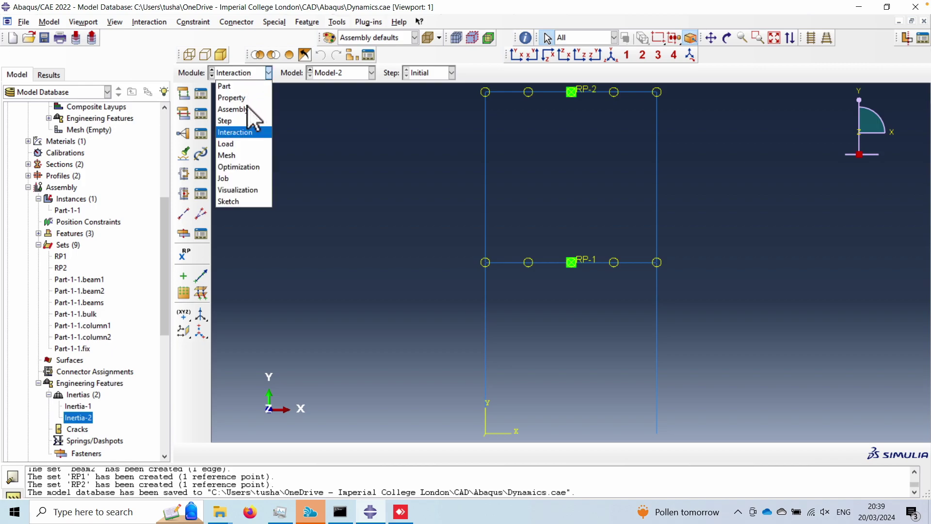
pyautogui.click(234, 143)
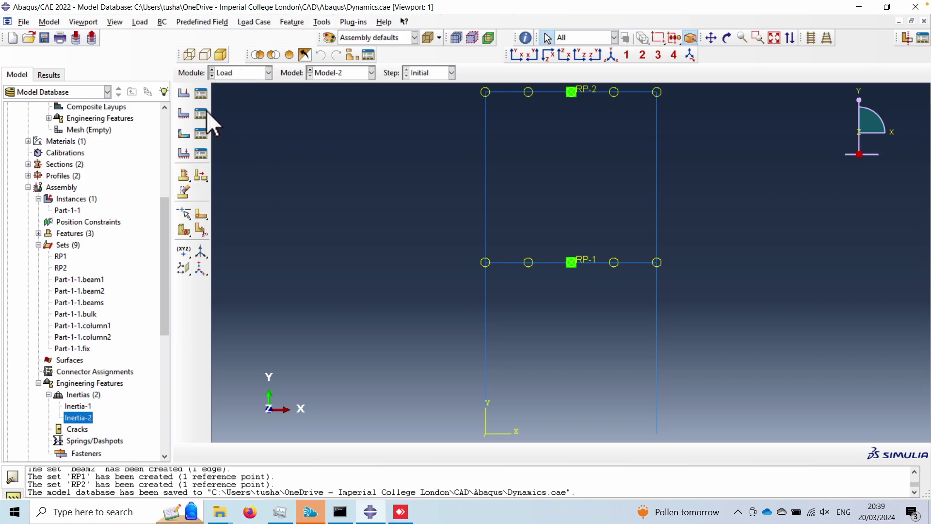
pyautogui.click(202, 112)
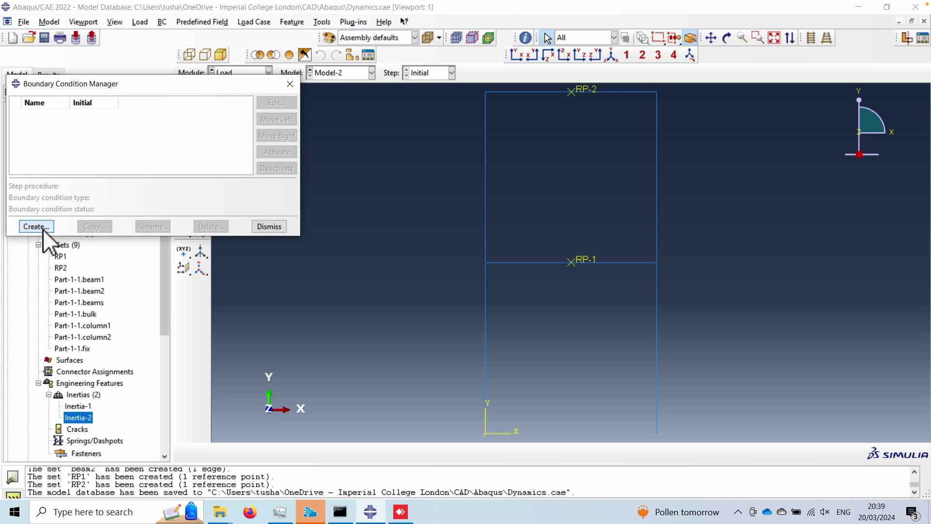
# Create an Encastre boundary condition on the Part-1-1.fix set in the Initial step, and delete it again
pyautogui.click(41, 225)
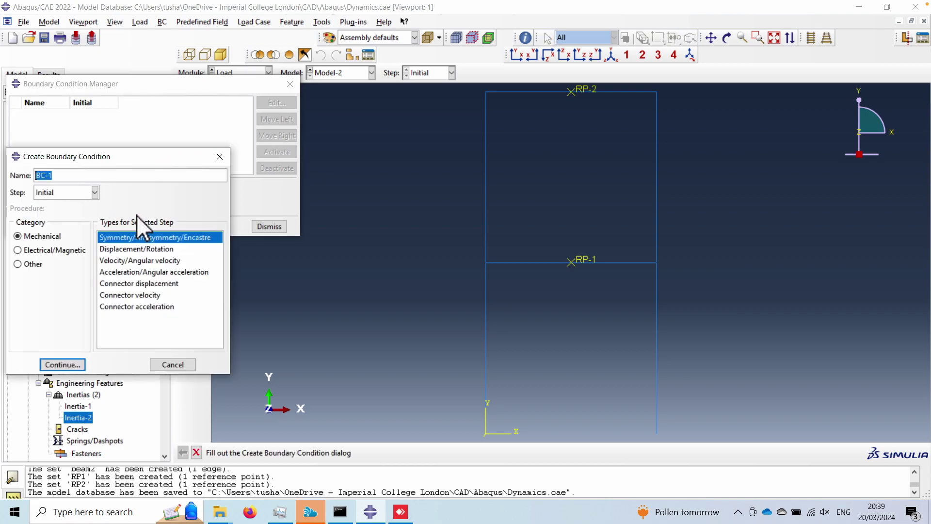
pyautogui.click(62, 364)
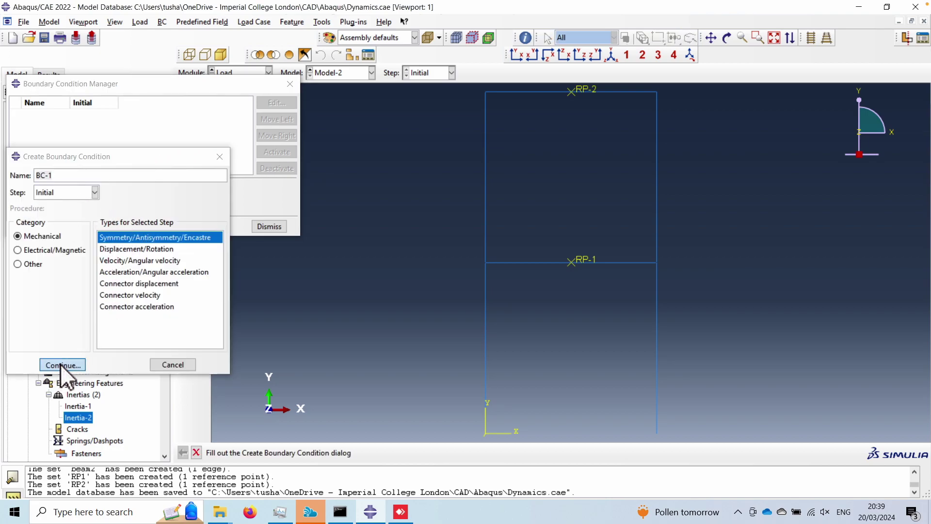
pyautogui.click(48, 268)
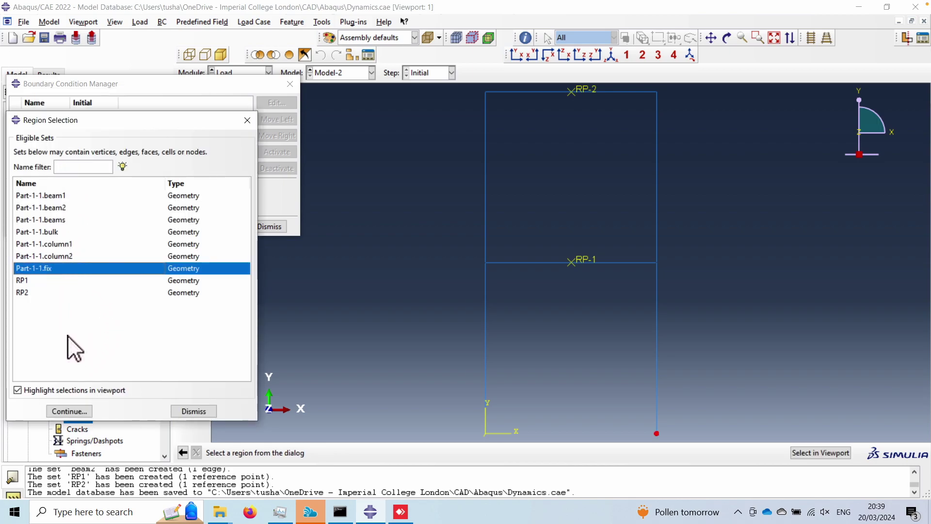
pyautogui.click(70, 410)
pyautogui.click(40, 365)
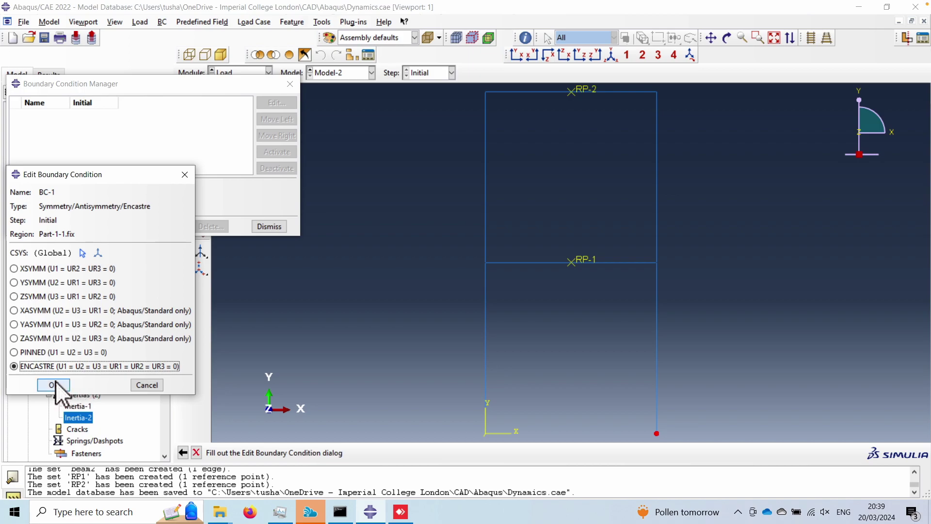
pyautogui.click(55, 380)
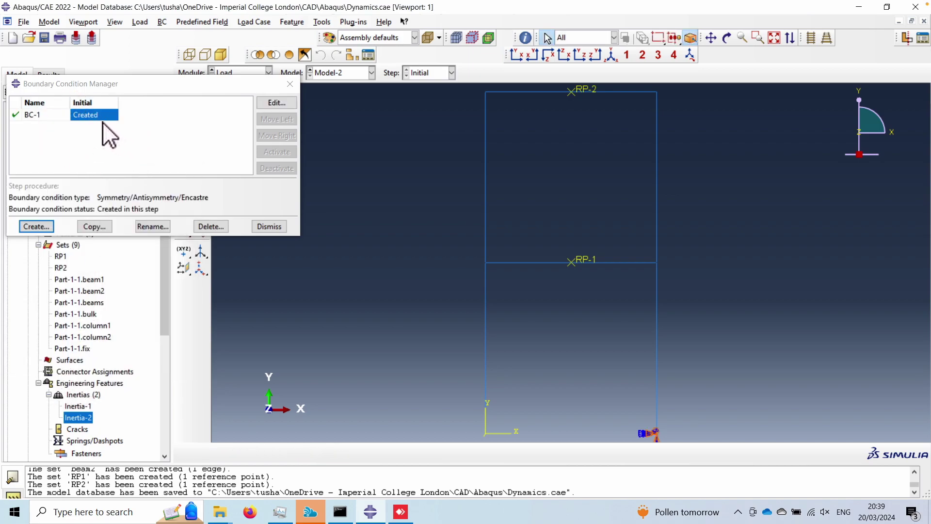
pyautogui.click(208, 226)
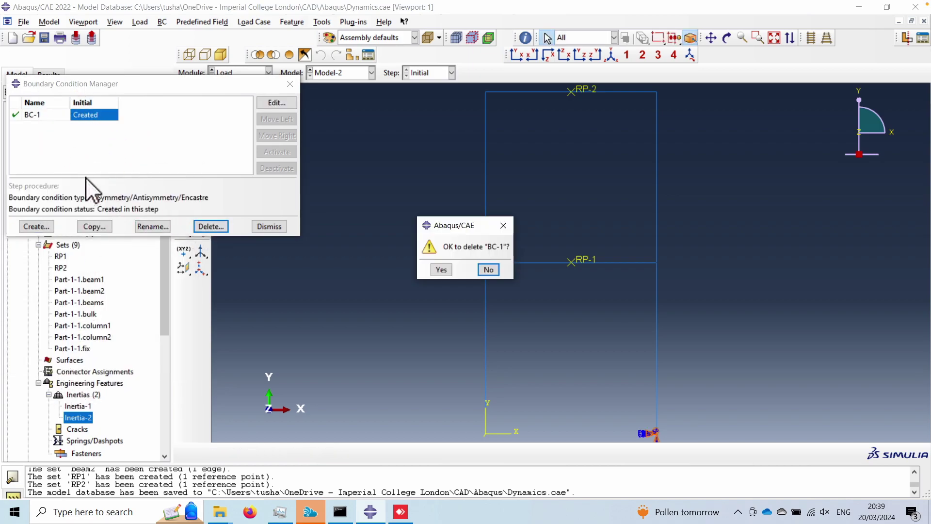
pyautogui.click(441, 269)
pyautogui.click(36, 226)
pyautogui.click(128, 249)
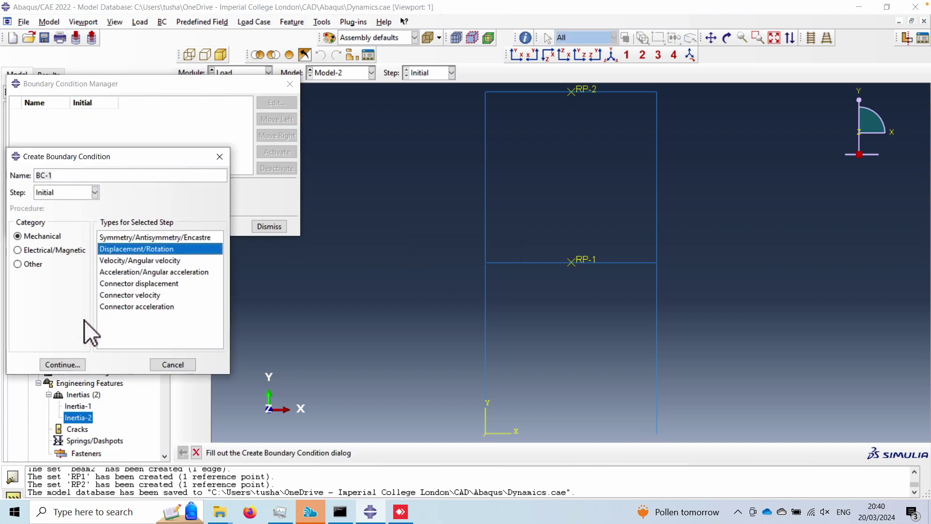
pyautogui.click(68, 364)
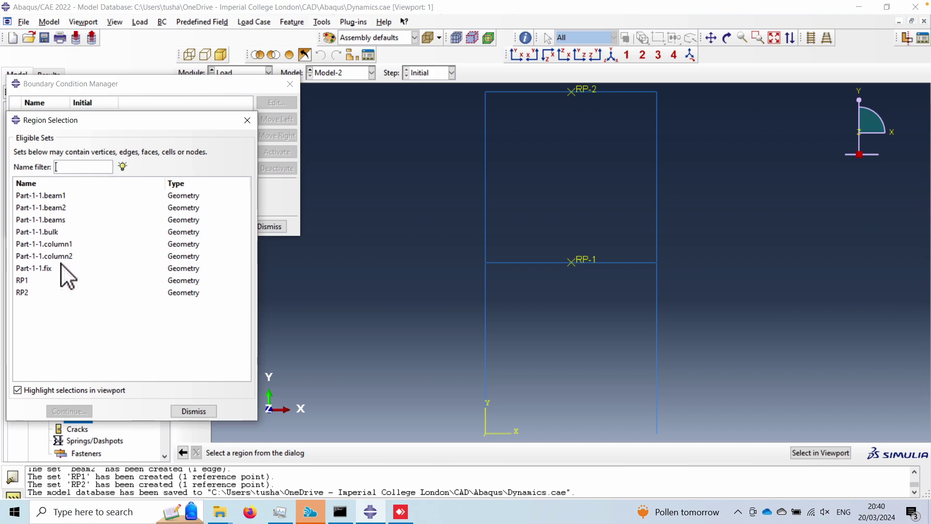
pyautogui.doubleClick(25, 279)
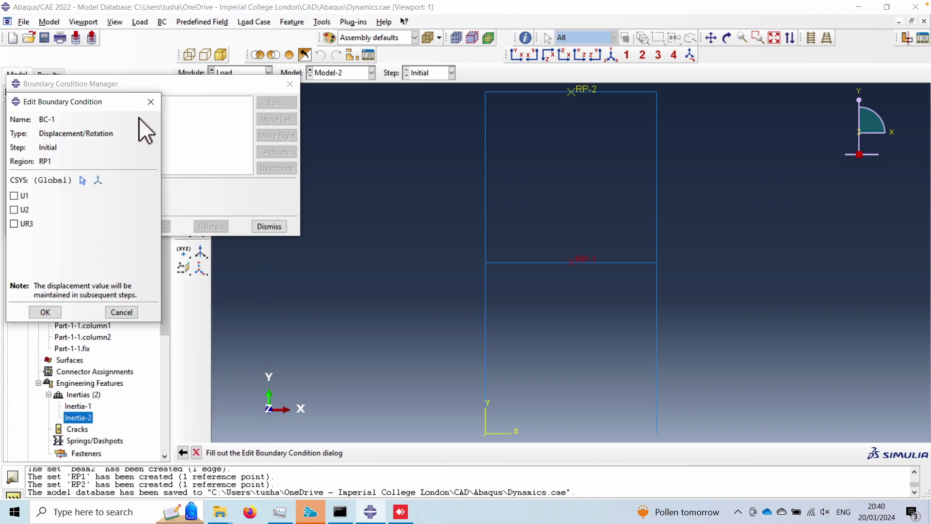
pyautogui.click(147, 106)
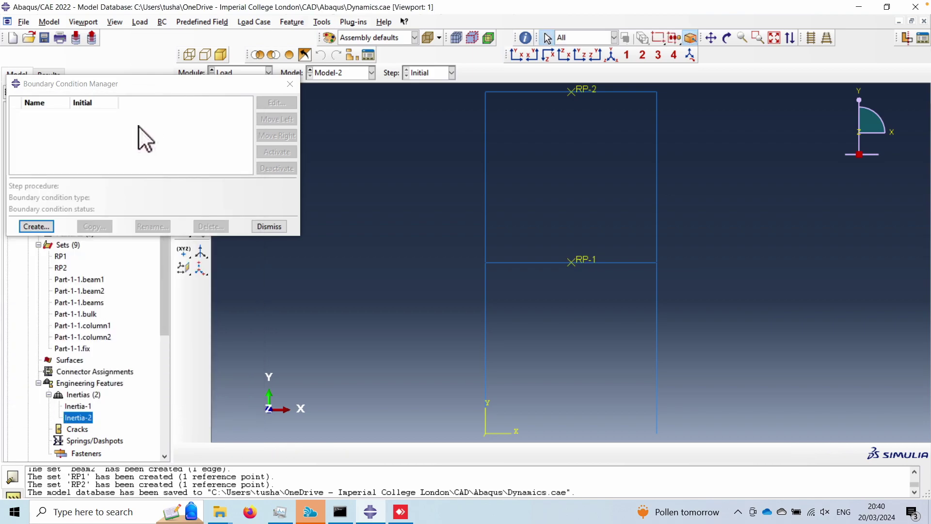
# Create a Displacement/Rotation boundary condition in the Initial step on the Part-1-1.fix set, constraining U1, U2 and UR3, and close the manager
pyautogui.click(31, 223)
pyautogui.click(72, 364)
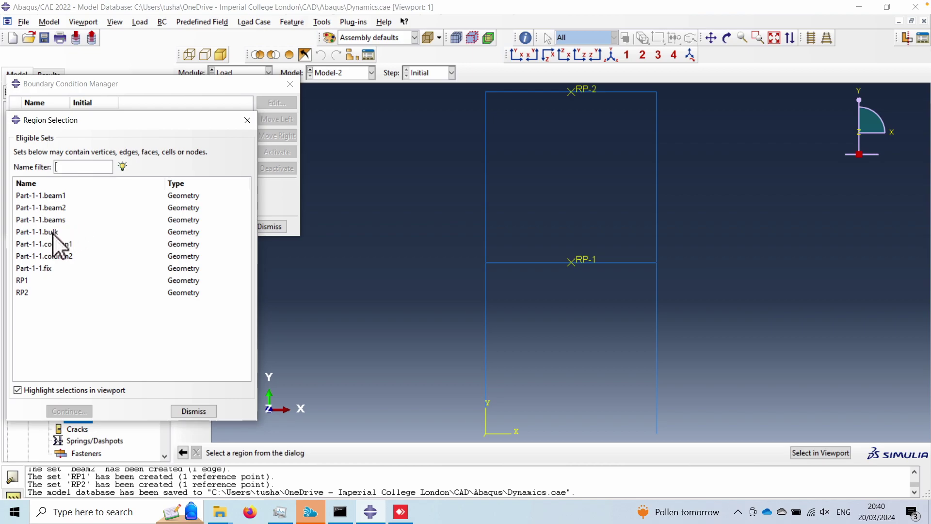
pyautogui.click(51, 268)
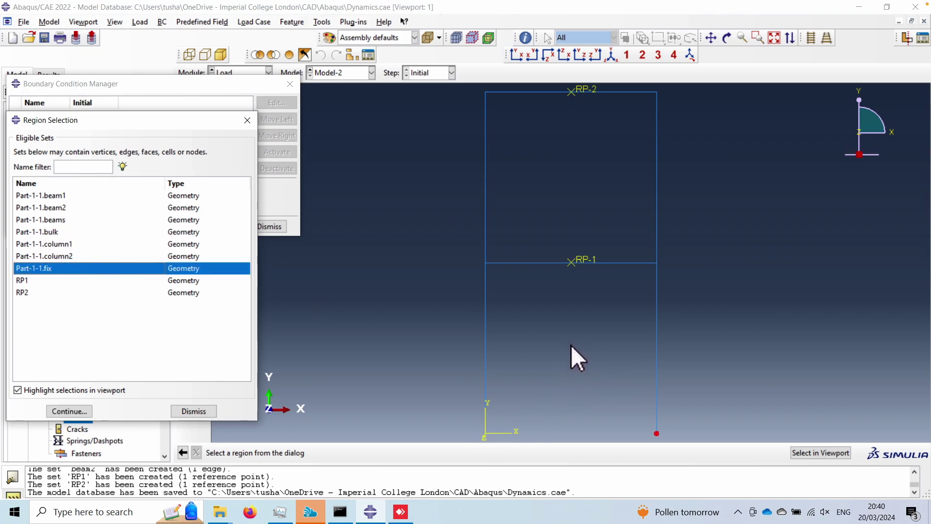
pyautogui.click(69, 410)
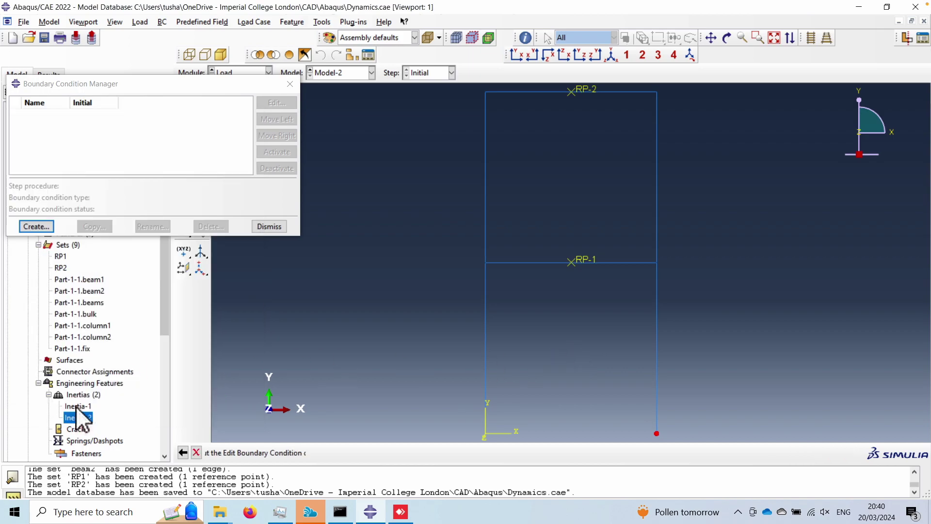
pyautogui.click(24, 194)
pyautogui.click(25, 212)
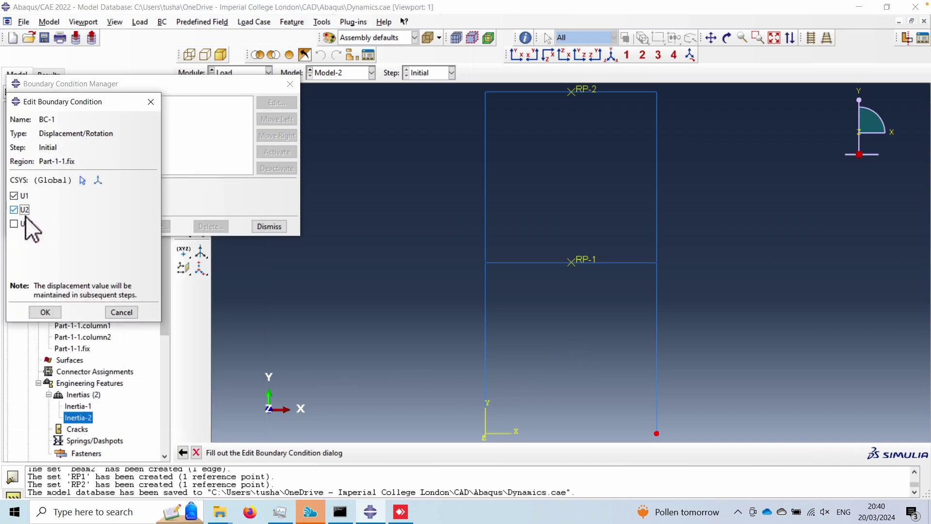
pyautogui.click(48, 312)
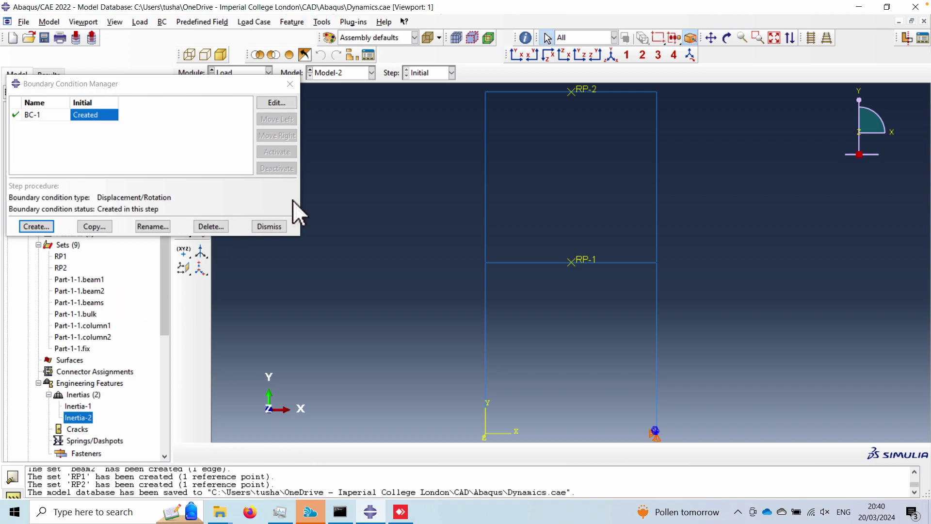
pyautogui.click(269, 227)
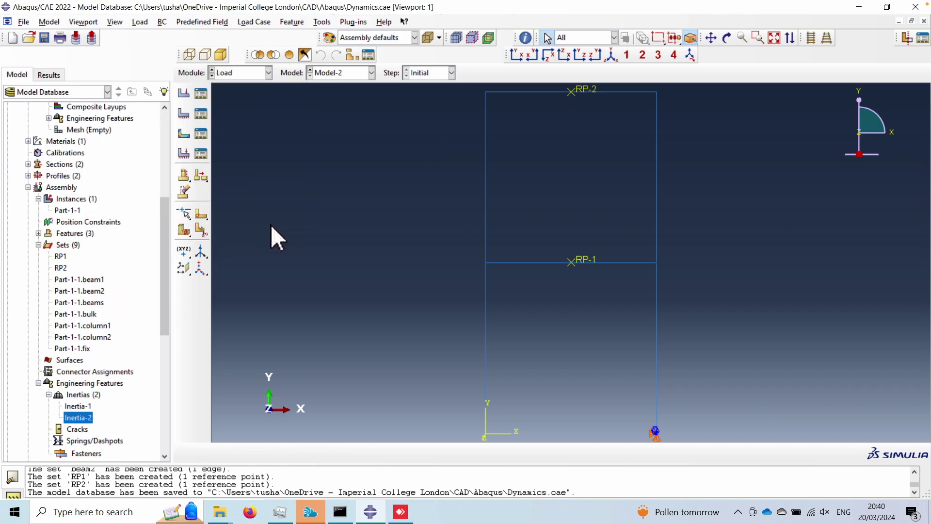
# Switch to the Part module and bring up the sets of Part-1 in the model tree
pyautogui.click(238, 74)
pyautogui.click(234, 84)
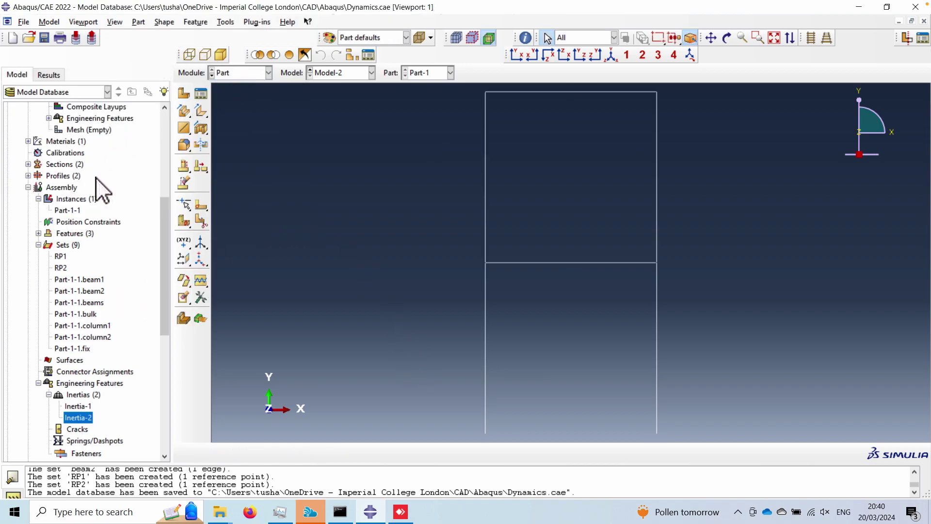
pyautogui.scroll(4, 95, 176)
pyautogui.scroll(2, 166, 141)
pyautogui.doubleClick(71, 208)
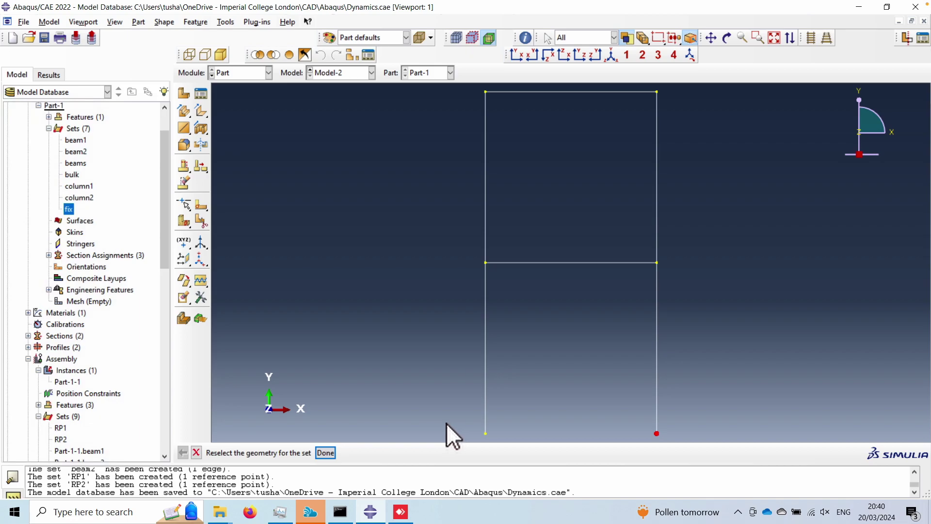
pyautogui.click(485, 434)
pyautogui.click(656, 433)
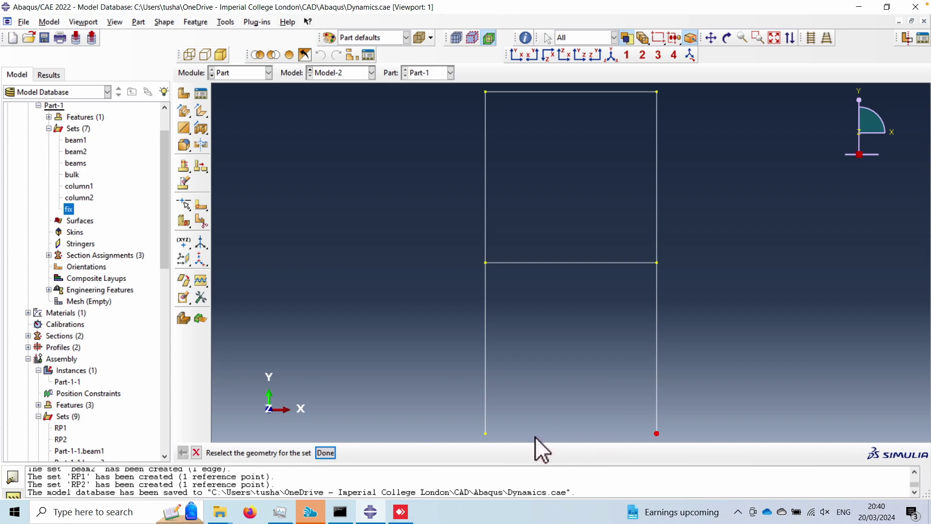
pyautogui.click(485, 433)
pyautogui.click(196, 452)
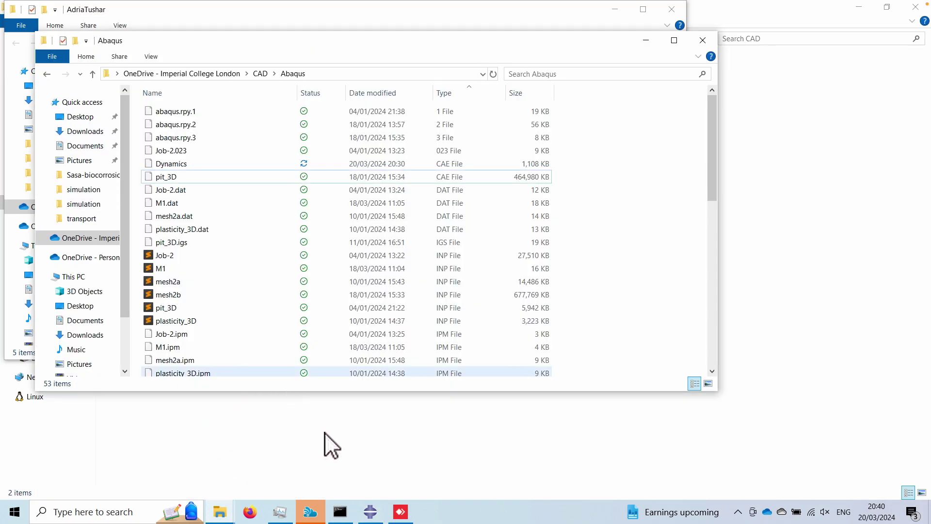
pyautogui.click(371, 511)
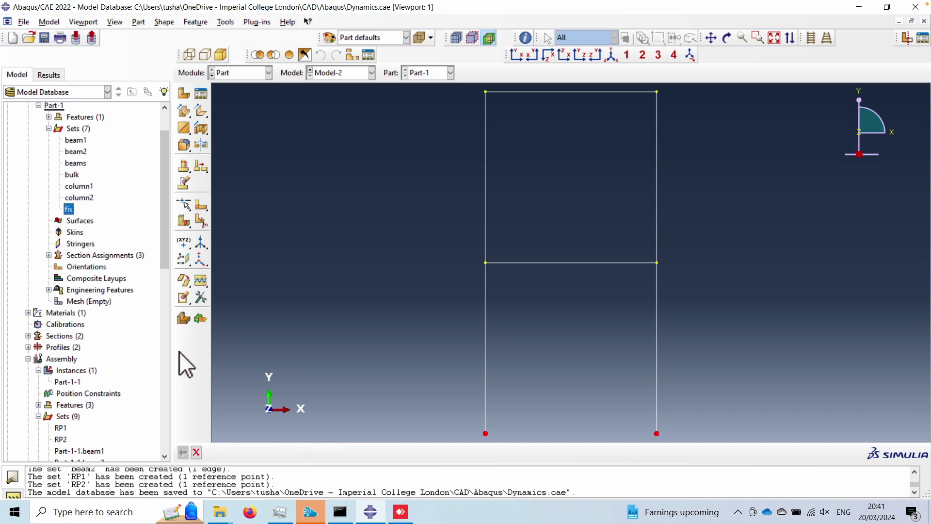
pyautogui.click(196, 452)
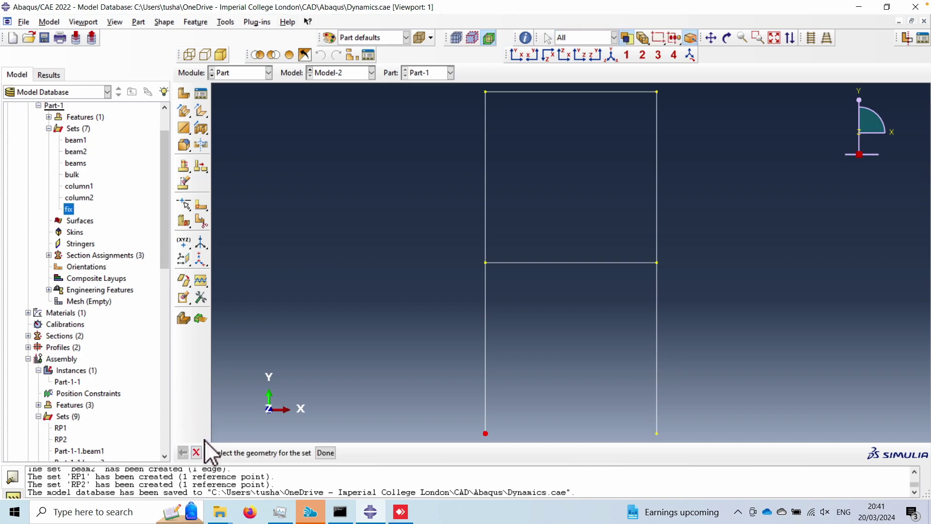
pyautogui.click(196, 451)
pyautogui.doubleClick(70, 208)
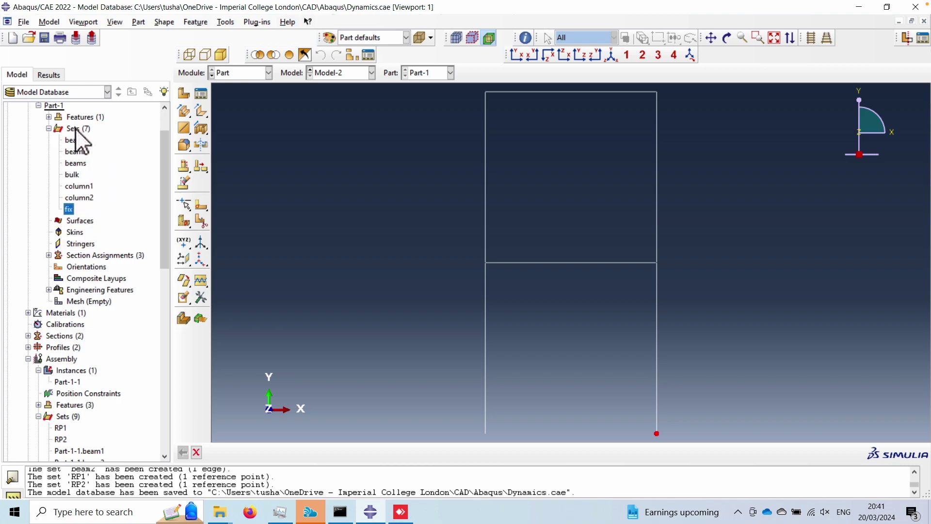
# Create a geometry set named fix2 in Part-1 from the bottom vertex of the left column, and highlight it for checking
pyautogui.doubleClick(75, 129)
pyautogui.write('fix2')
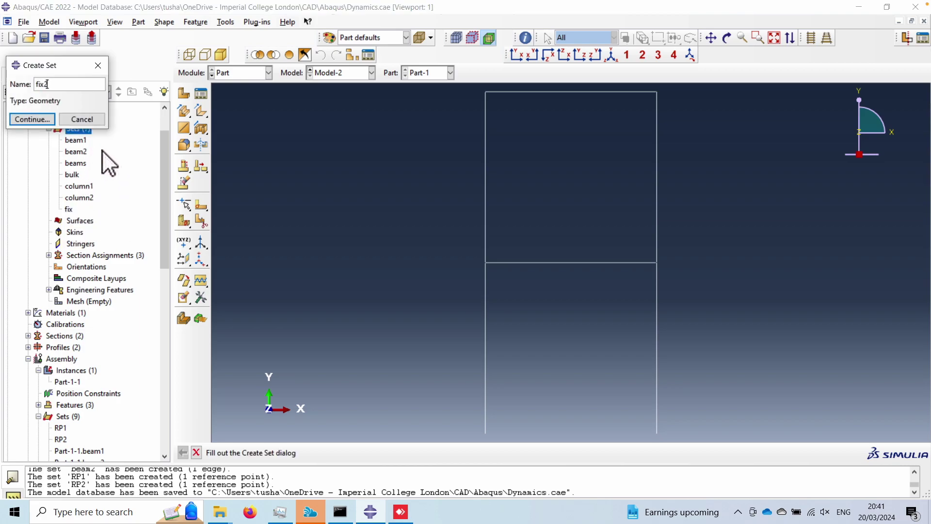
pyautogui.click(41, 118)
pyautogui.click(486, 433)
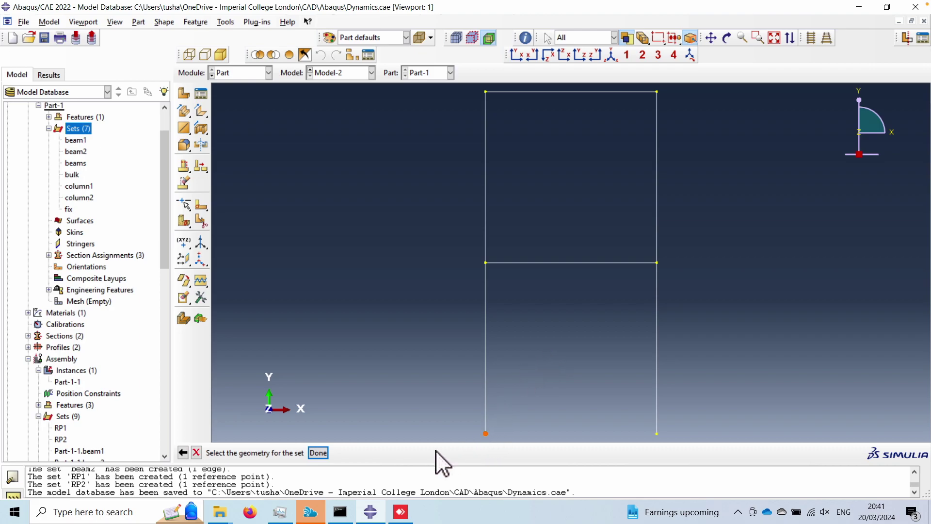
pyautogui.click(319, 451)
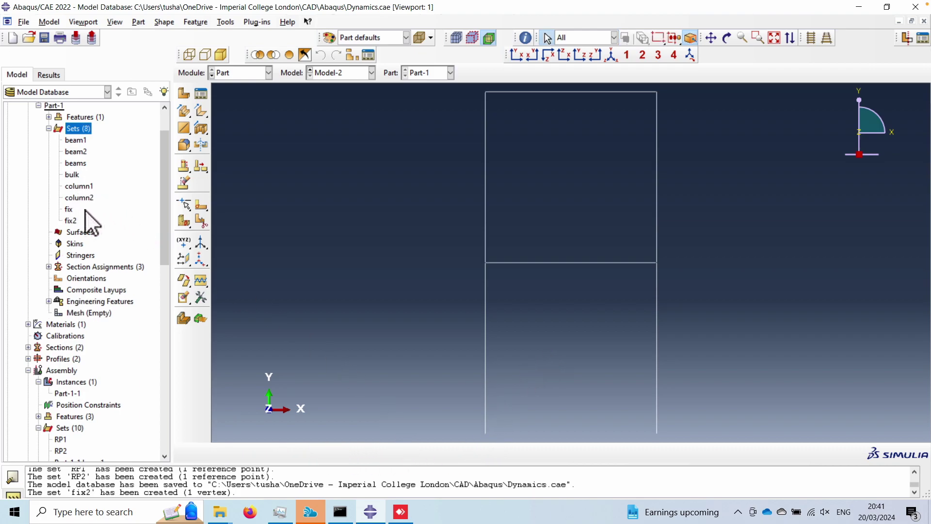
pyautogui.doubleClick(69, 209)
pyautogui.click(70, 220)
# Switch to the Load module and open the boundary condition manager
pyautogui.click(238, 76)
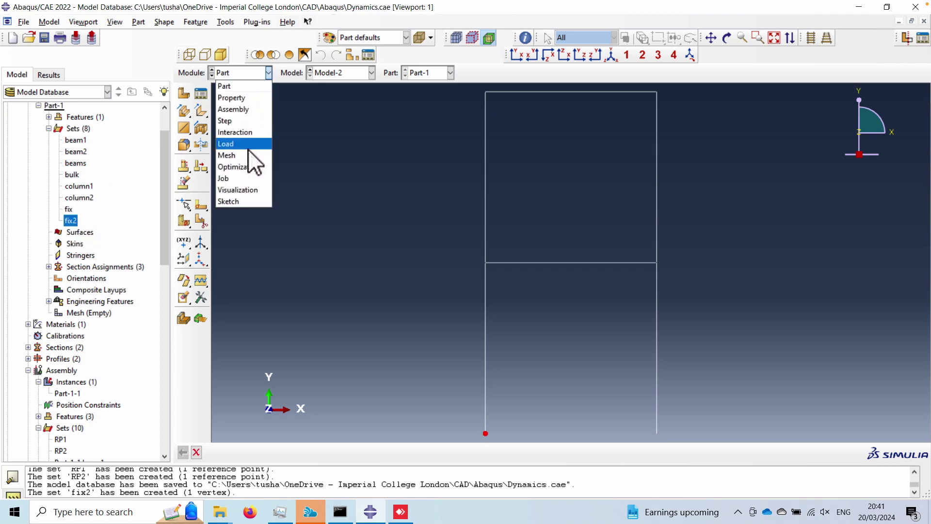
pyautogui.click(234, 144)
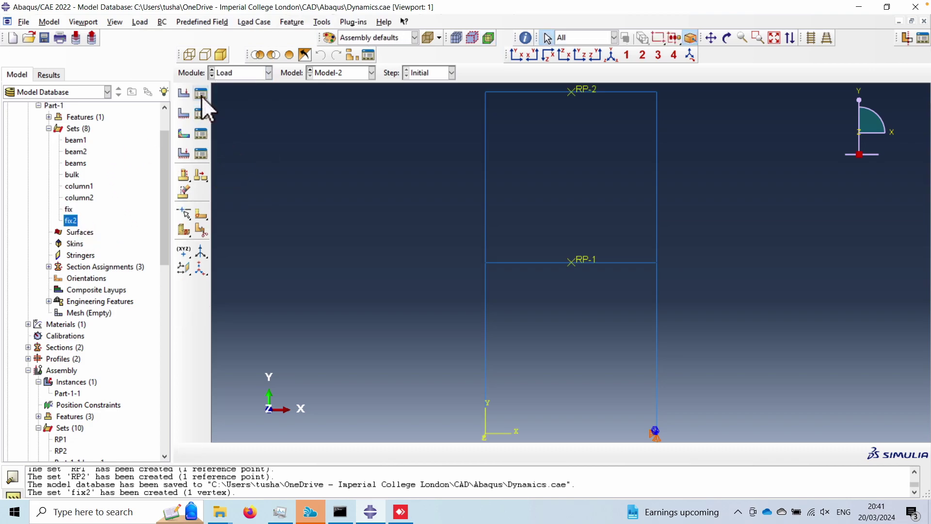
pyautogui.click(202, 94)
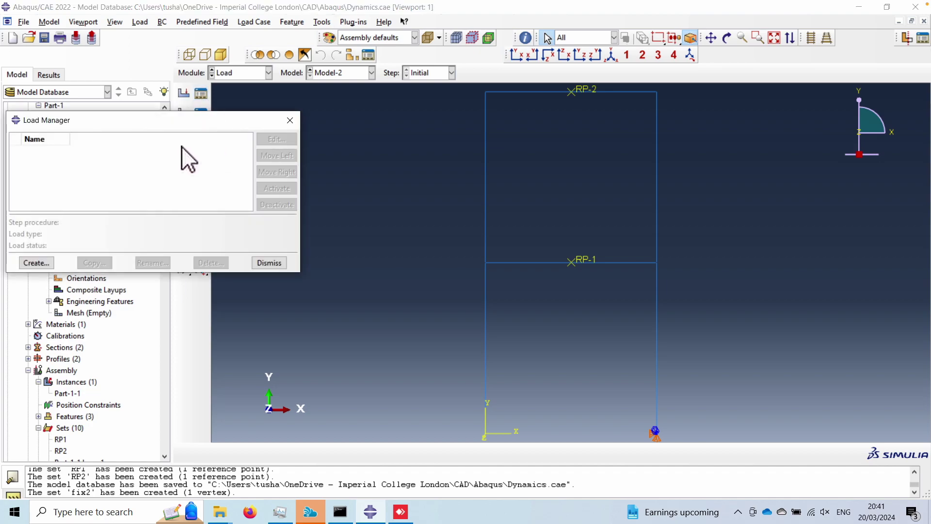
pyautogui.click(289, 120)
pyautogui.click(202, 112)
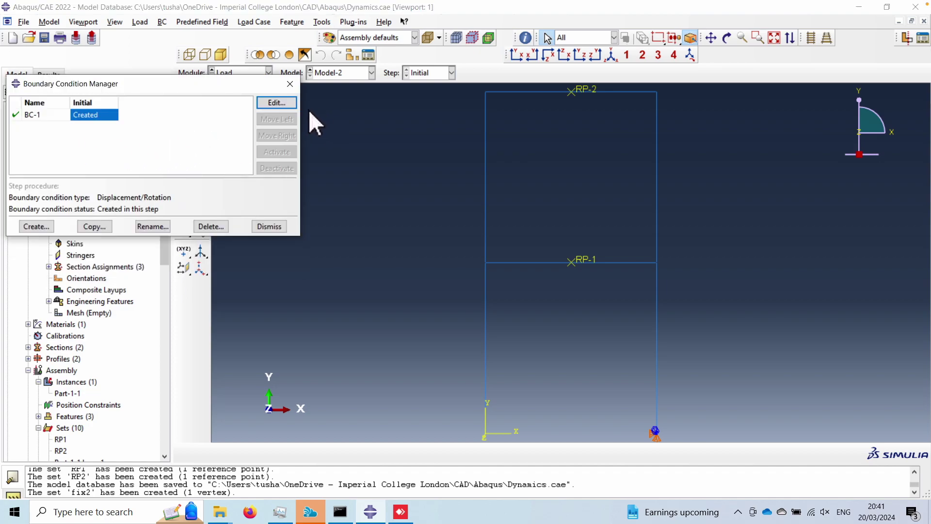
# Copy boundary condition BC-1 as BC-2 in the Initial step
pyautogui.click(94, 228)
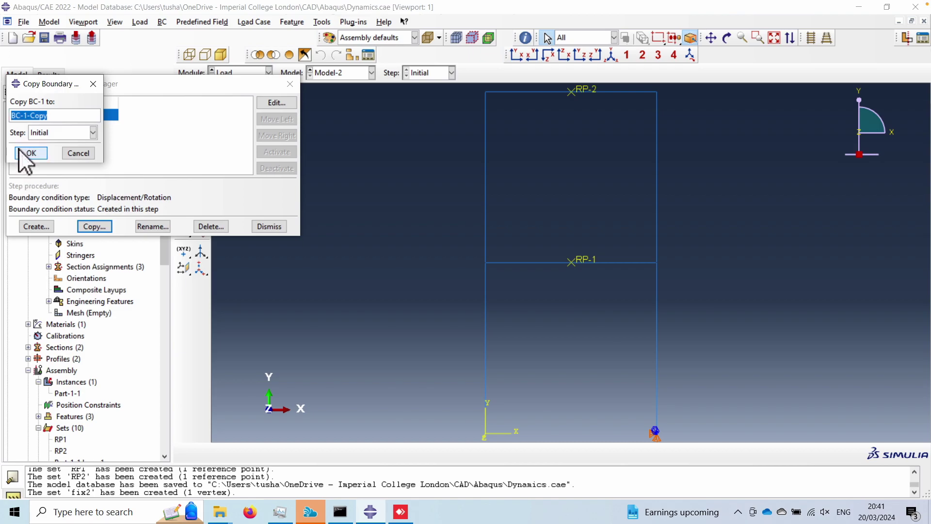
pyautogui.write('BC-2')
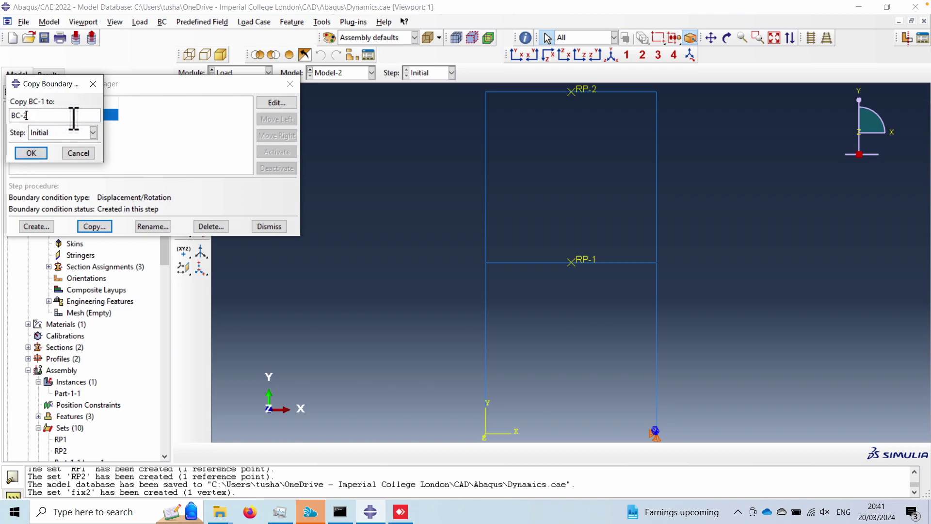
pyautogui.click(32, 152)
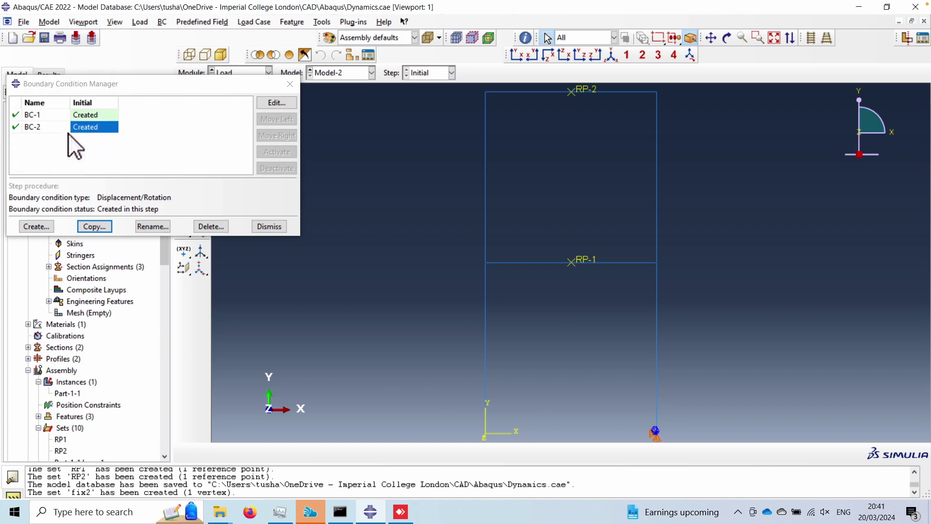
# Change the region of BC-2 to the Part-1-1.fix2 set, apply the edit and close the manager
pyautogui.doubleClick(86, 128)
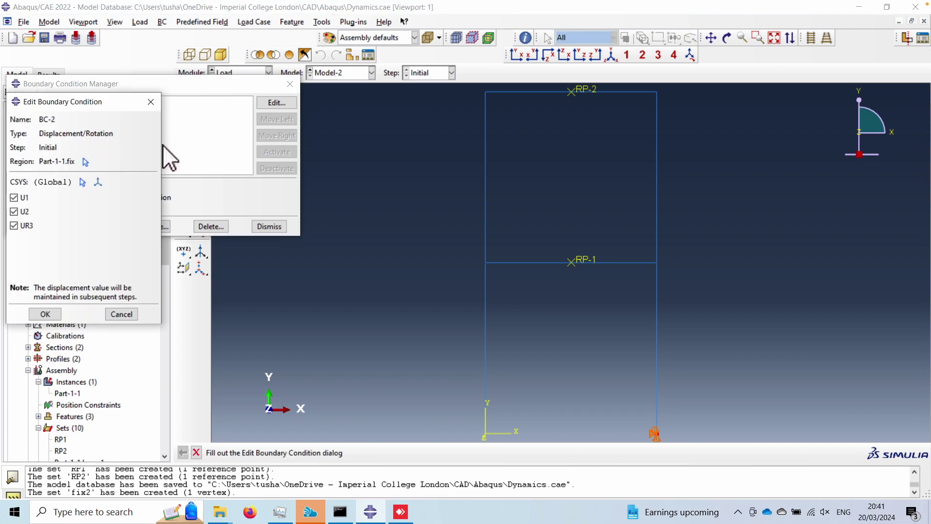
pyautogui.click(86, 162)
pyautogui.click(52, 280)
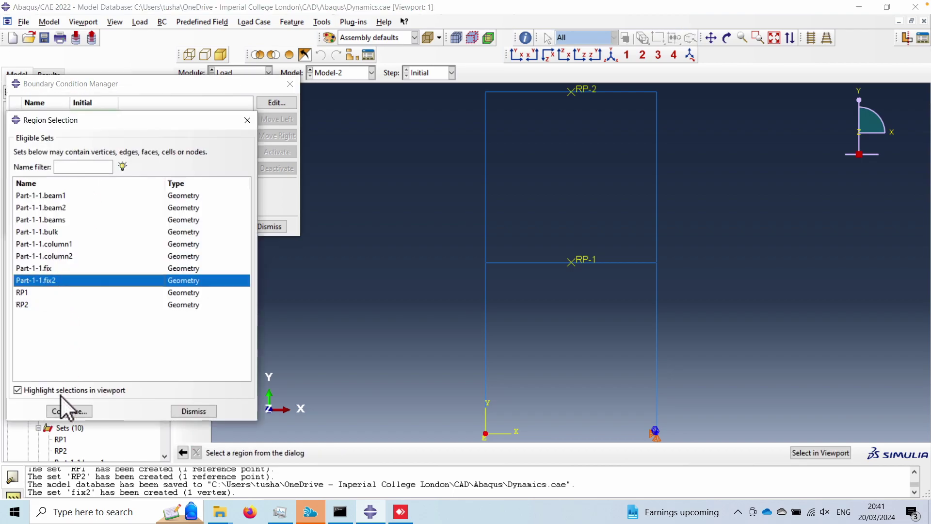
pyautogui.click(77, 411)
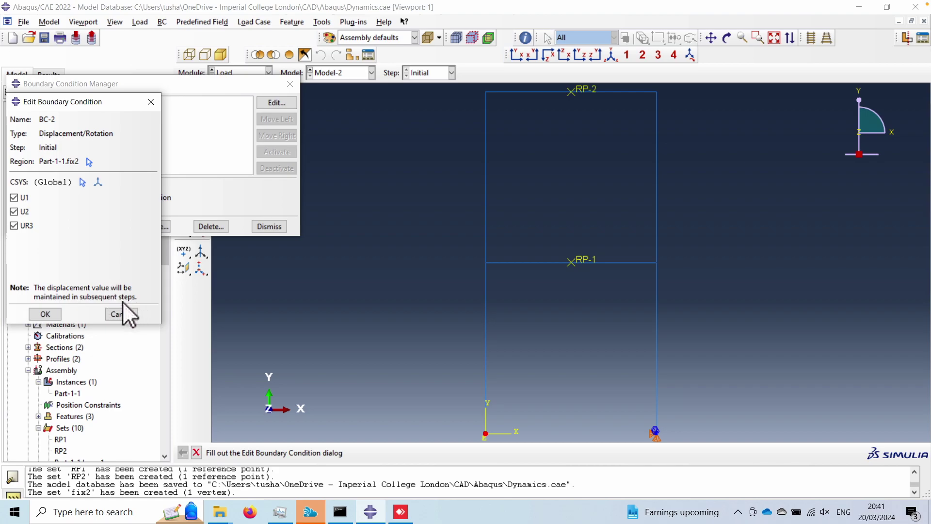
pyautogui.click(44, 314)
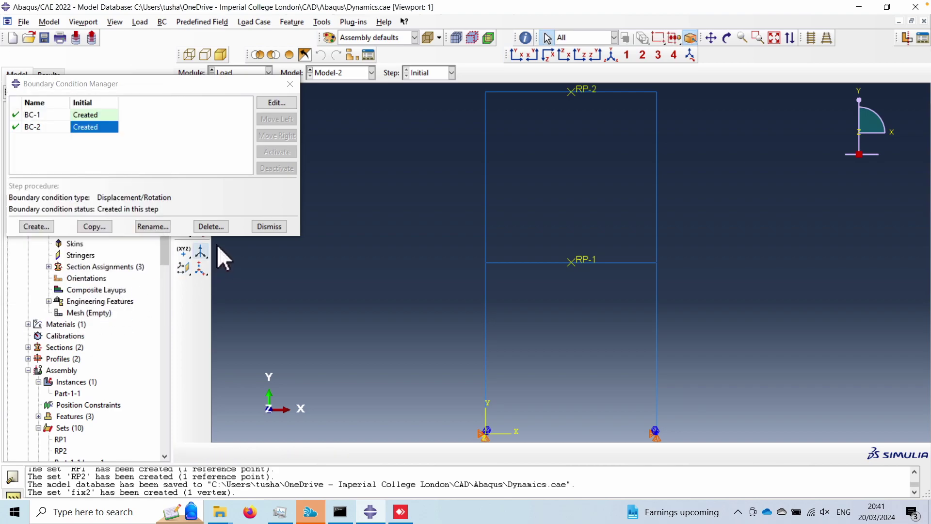
pyautogui.click(270, 228)
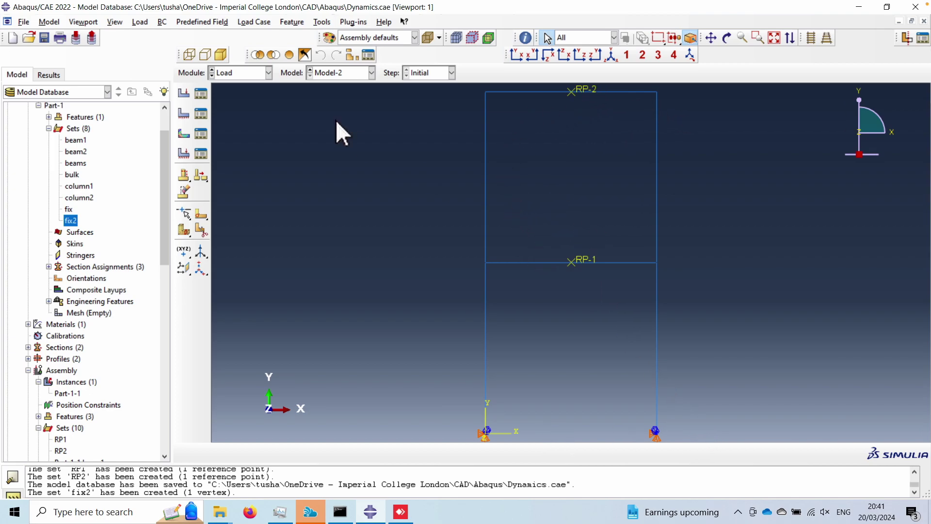
# Switch to the Mesh module and set the object to mesh to the part
pyautogui.click(243, 75)
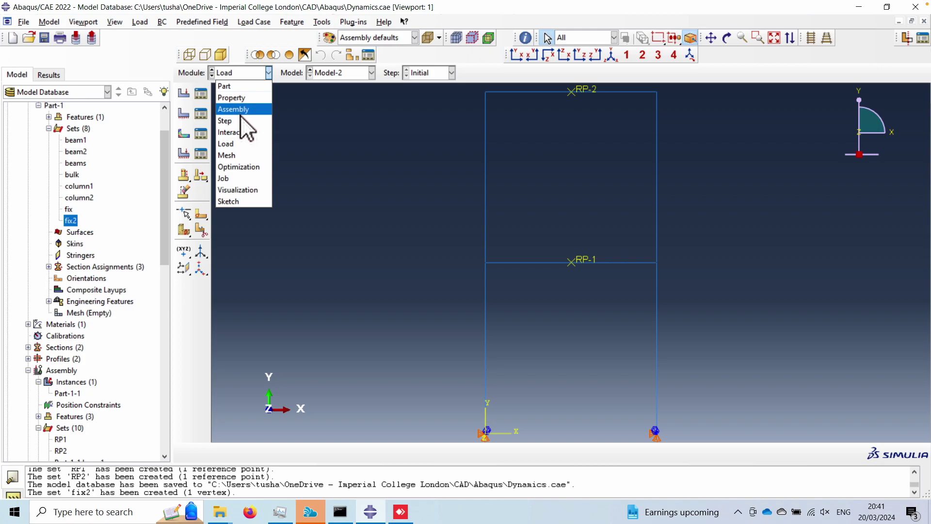
pyautogui.click(237, 155)
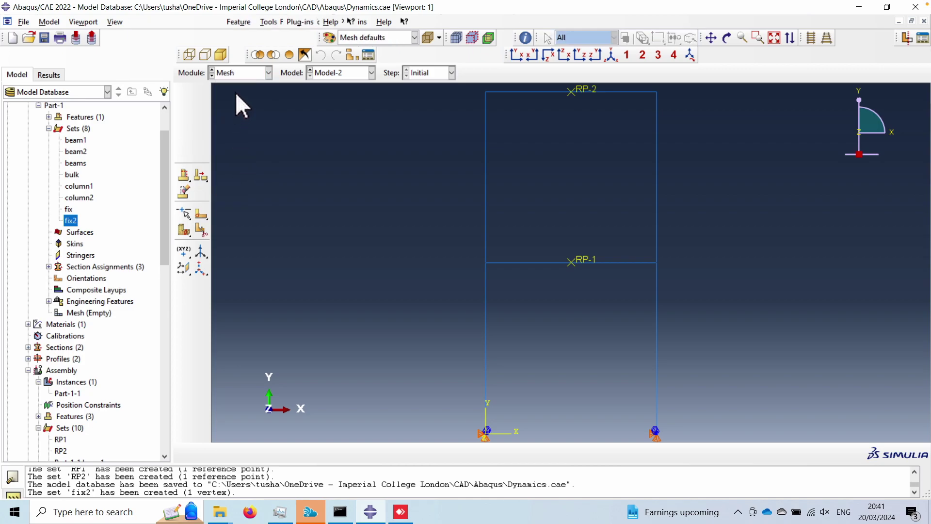
pyautogui.click(457, 74)
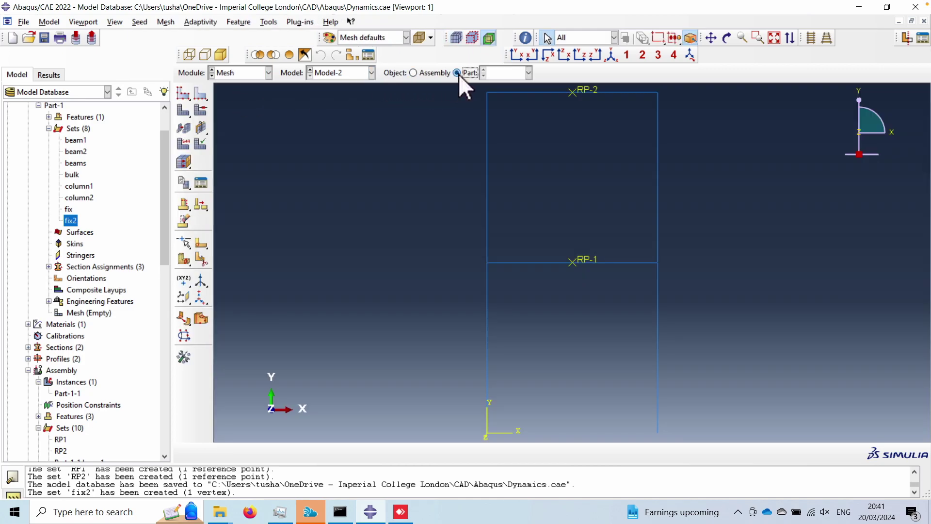
# Seed the part with an approximate global size of 100, keeping curvature control at a maximum deviation factor of 0.1
pyautogui.click(136, 21)
pyautogui.click(152, 34)
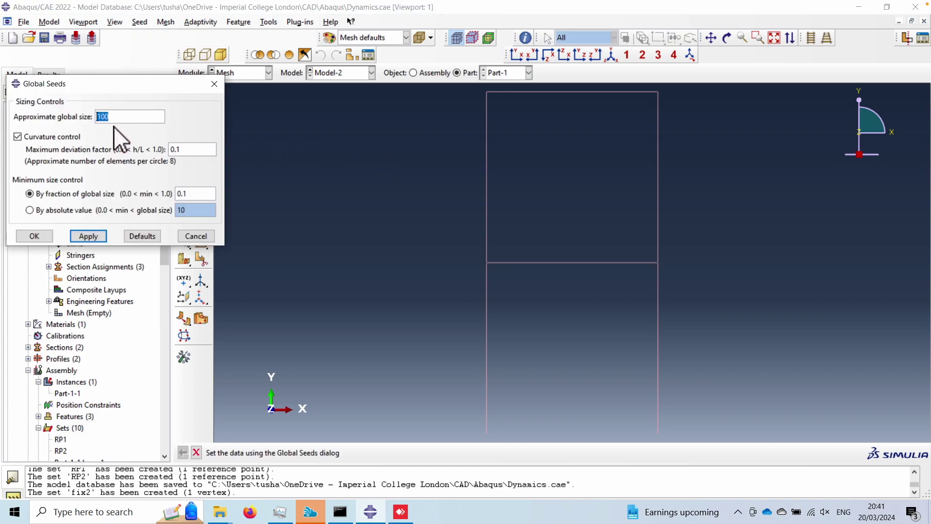
pyautogui.click(89, 236)
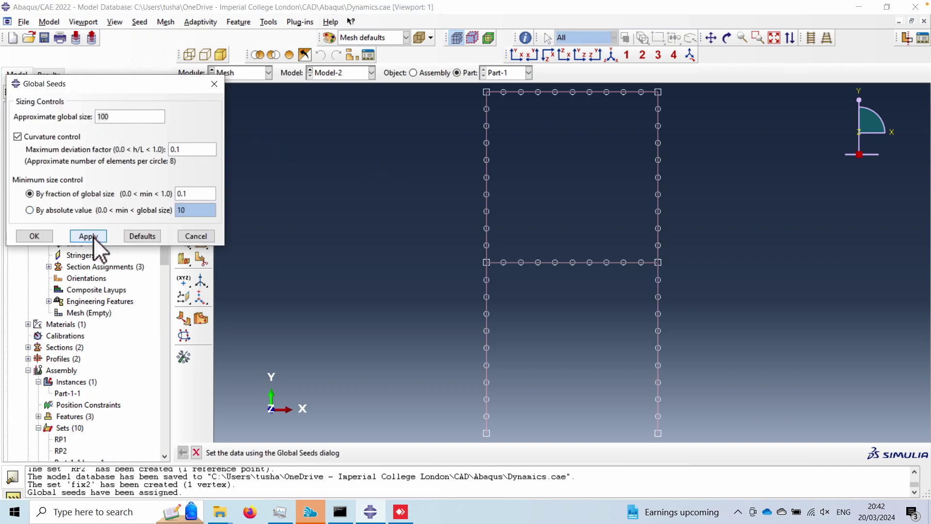
pyautogui.click(32, 235)
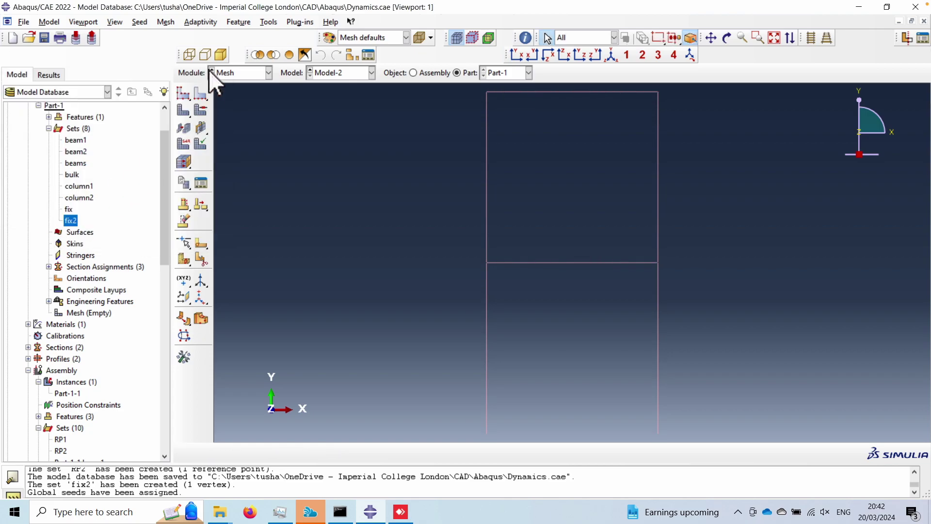
# Generate the mesh on the seeded frame part
pyautogui.click(171, 22)
pyautogui.click(181, 83)
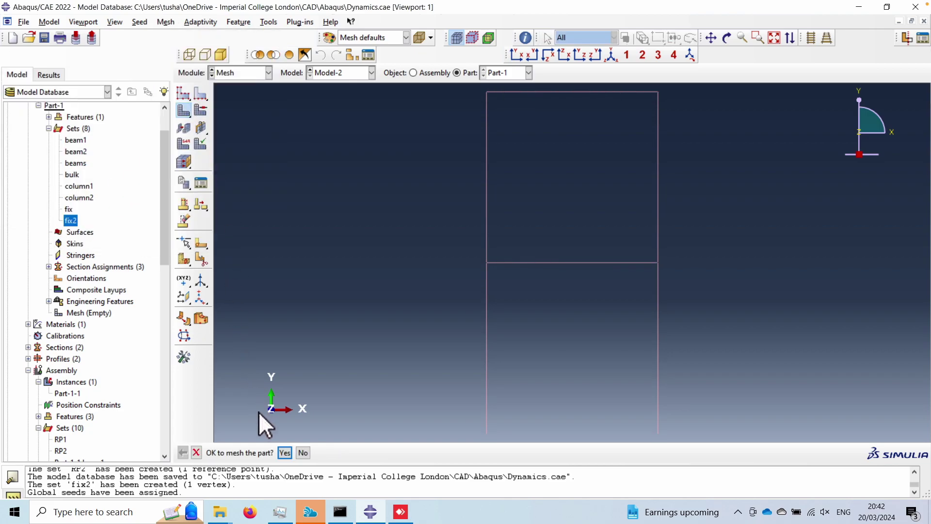
pyautogui.click(284, 453)
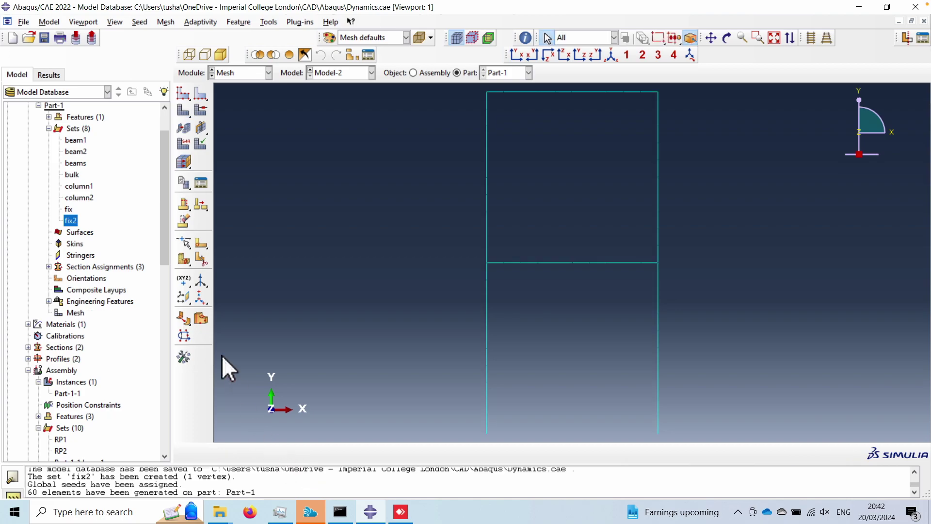
# In the Property module, assign a beam section orientation to the bulk set with an n1 direction of 0.0,0.0,-1.0
pyautogui.click(243, 75)
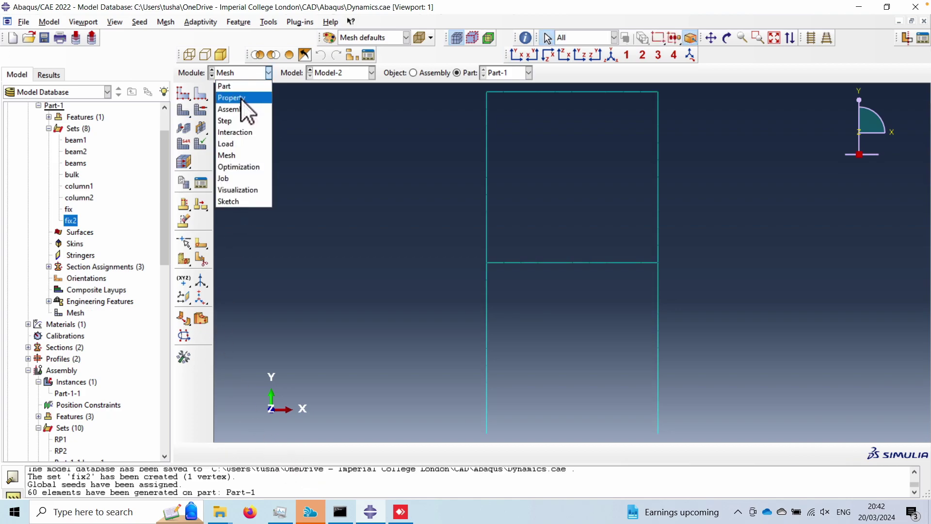
pyautogui.click(240, 98)
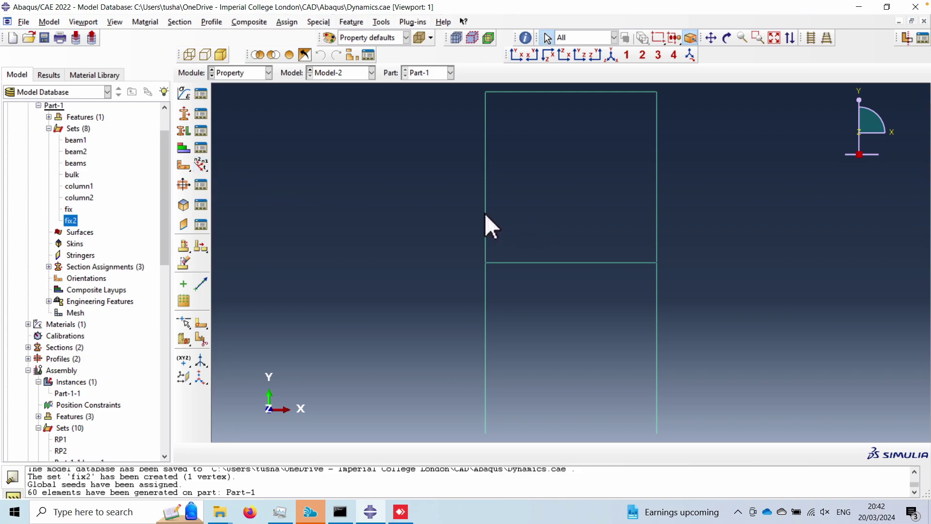
pyautogui.click(202, 163)
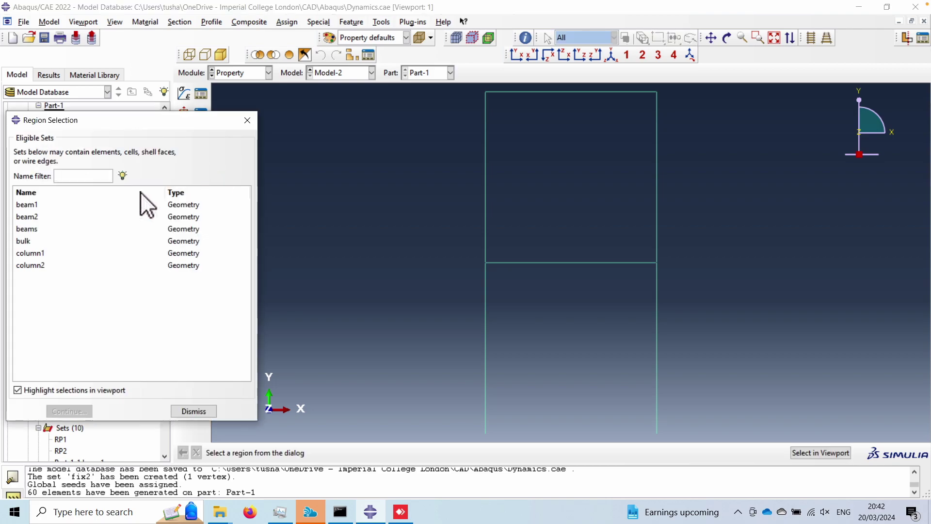
pyautogui.click(28, 241)
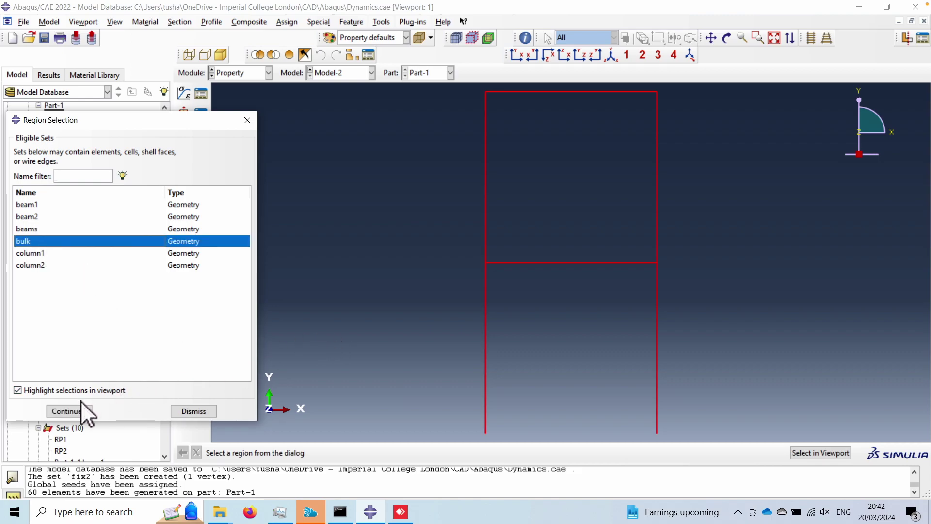
pyautogui.click(79, 409)
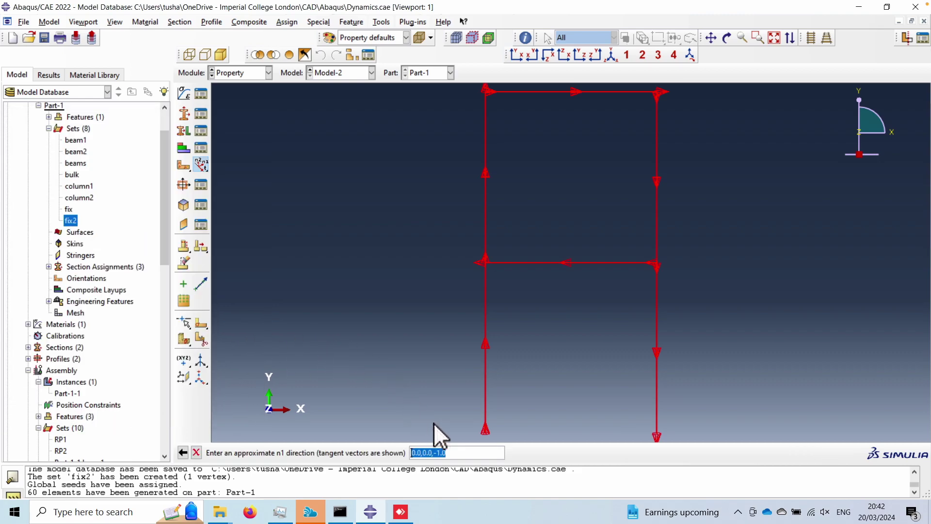
pyautogui.press('Return')
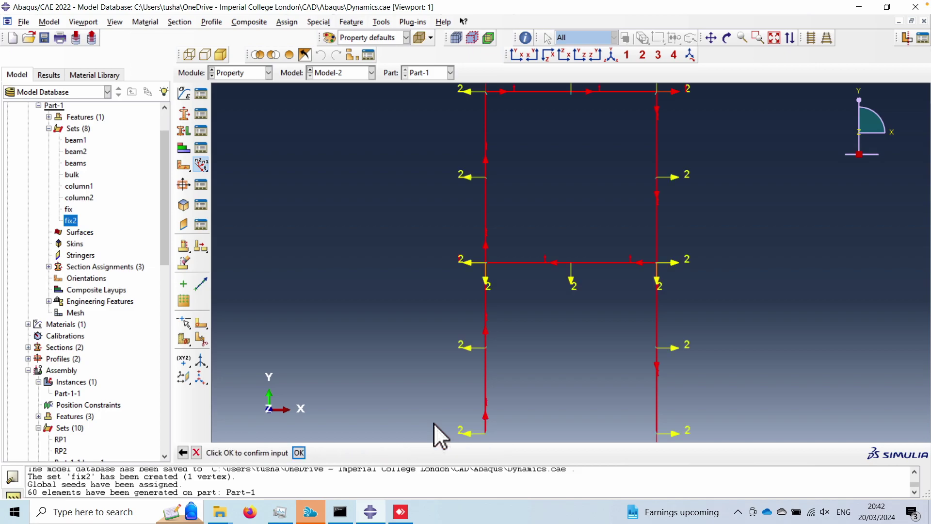
pyautogui.click(299, 452)
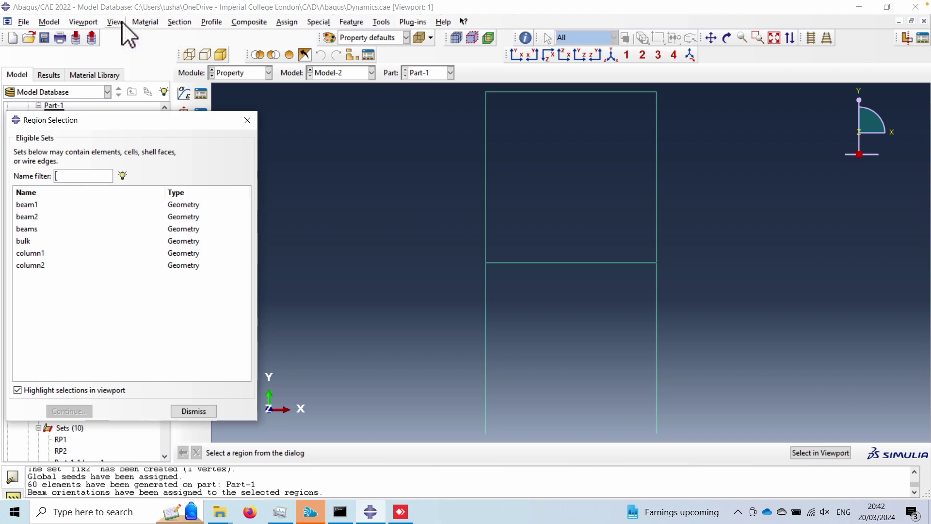
pyautogui.click(117, 22)
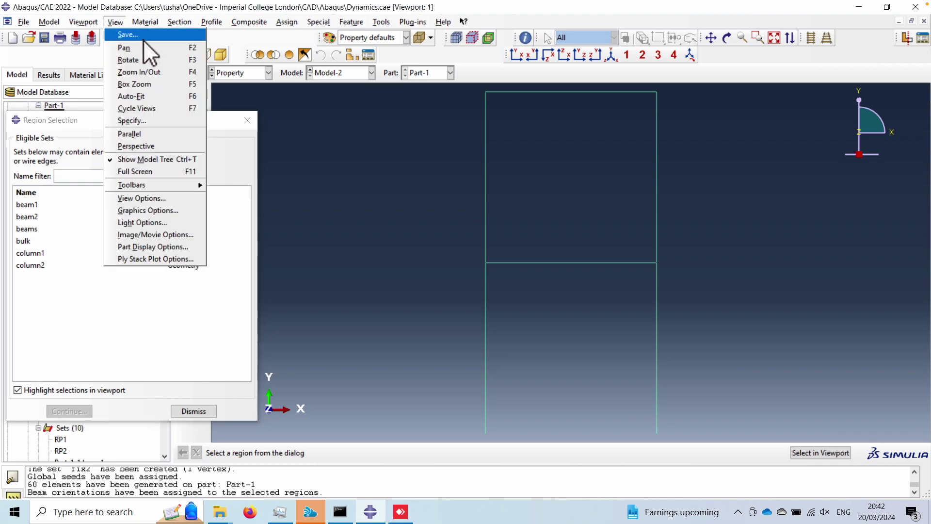
pyautogui.click(147, 210)
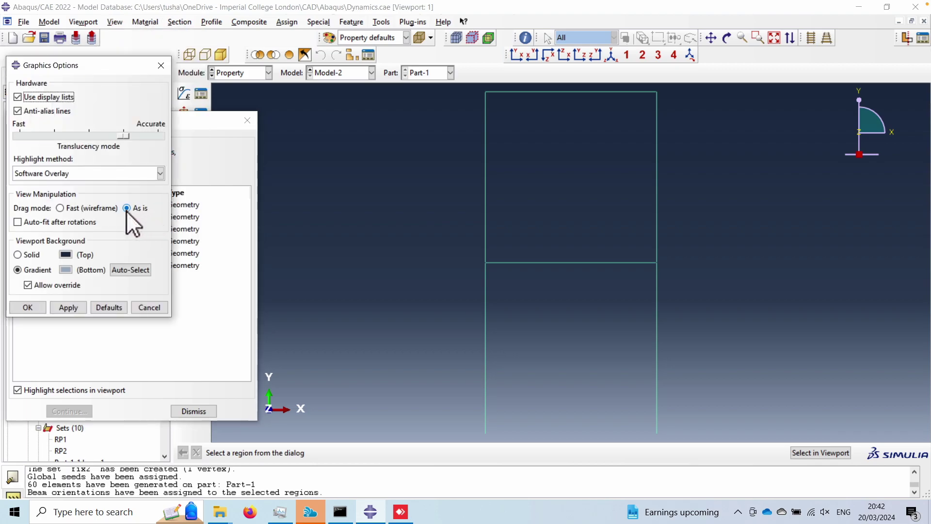
pyautogui.click(160, 65)
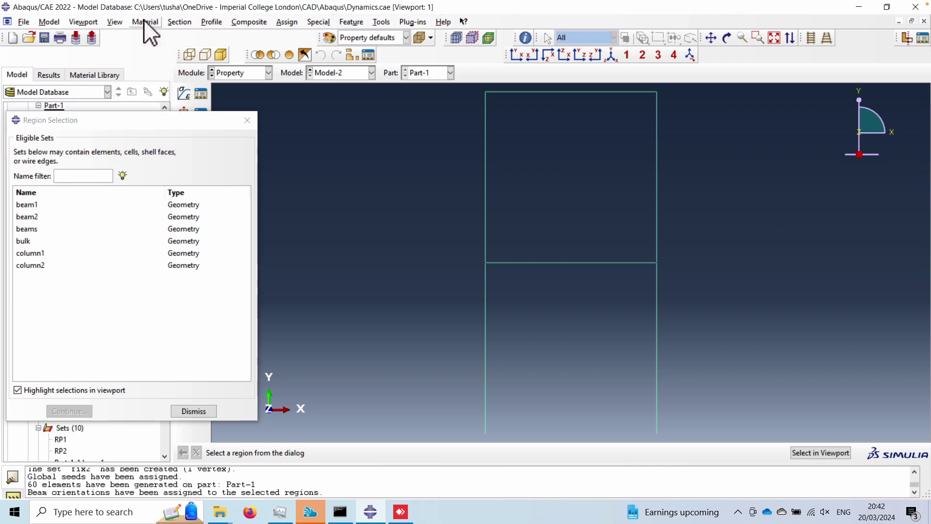
# Render the part's beam profiles at scale factor 1, view the frame isometrically and end the beam orientation region selection
pyautogui.click(116, 22)
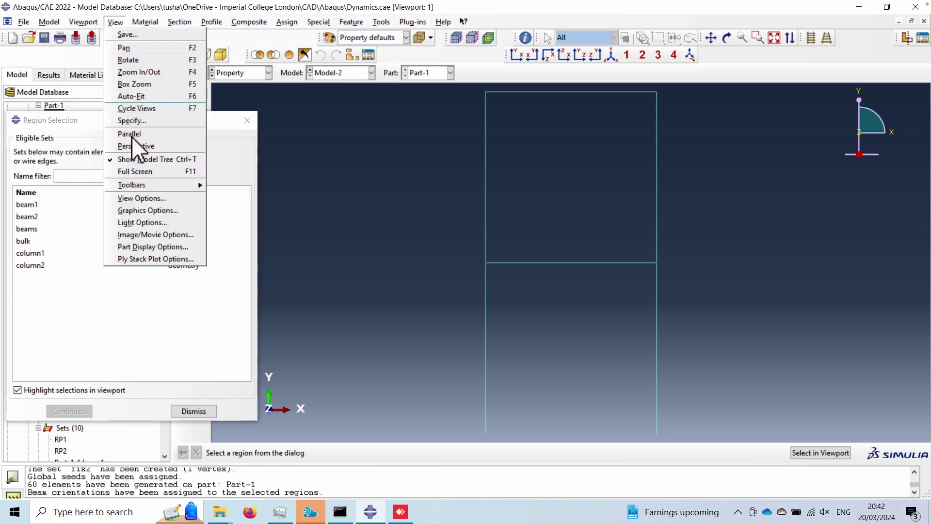
pyautogui.click(153, 247)
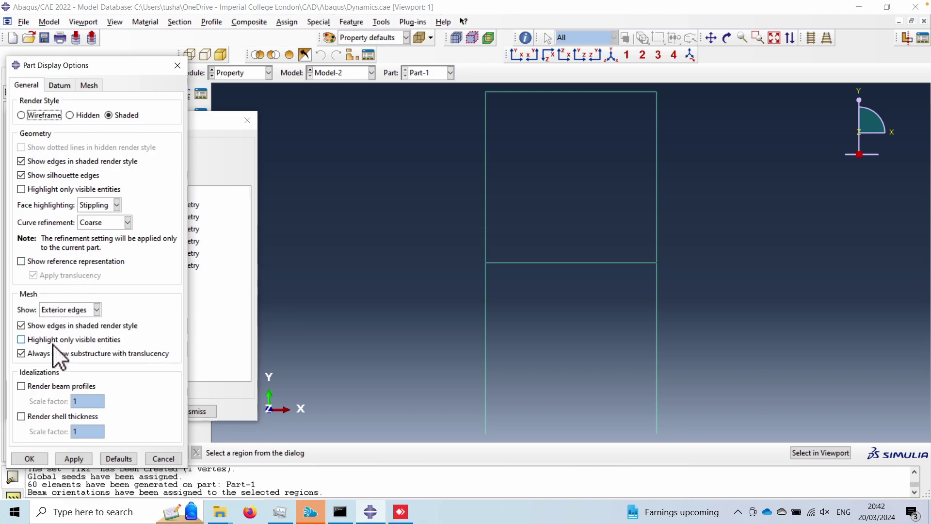
pyautogui.click(39, 385)
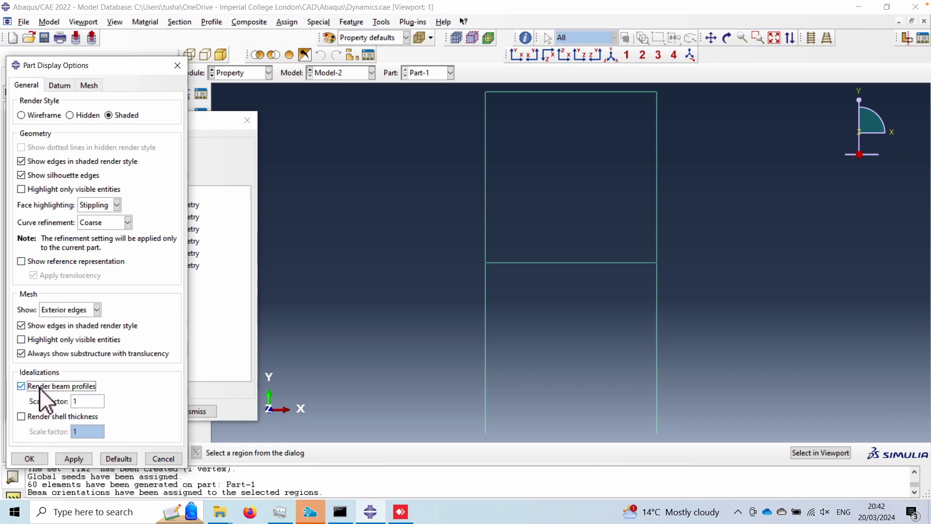
pyautogui.click(77, 457)
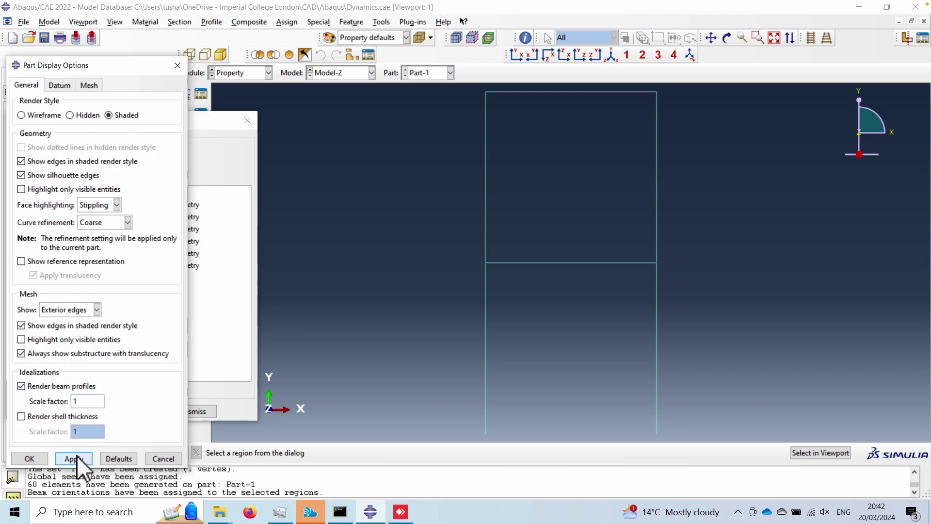
pyautogui.click(29, 458)
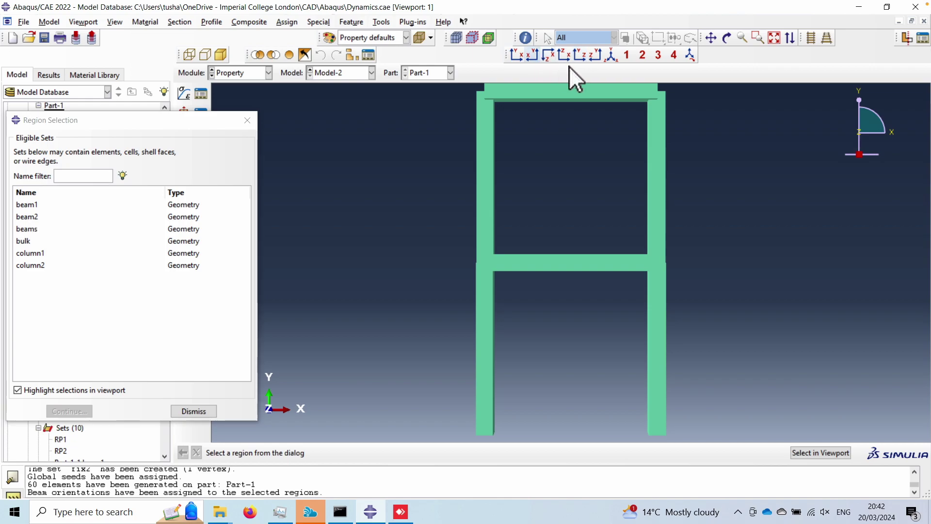
pyautogui.click(610, 55)
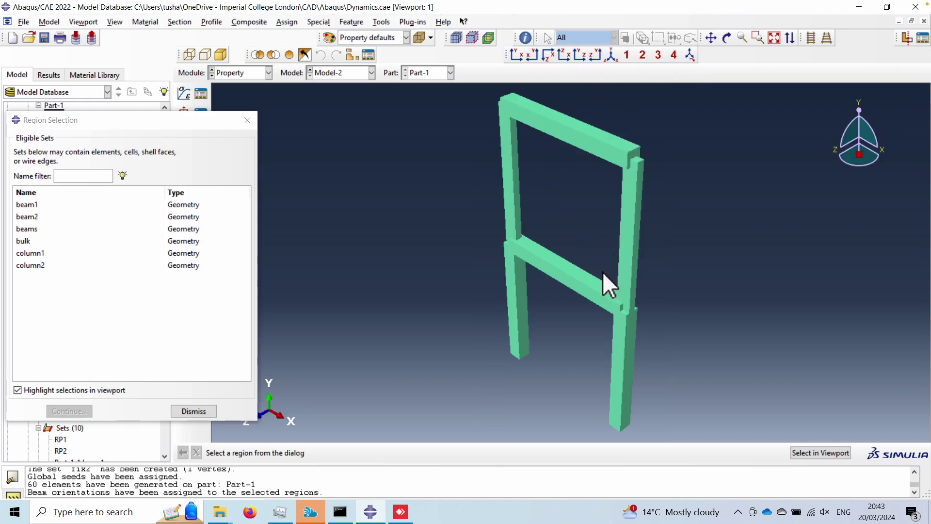
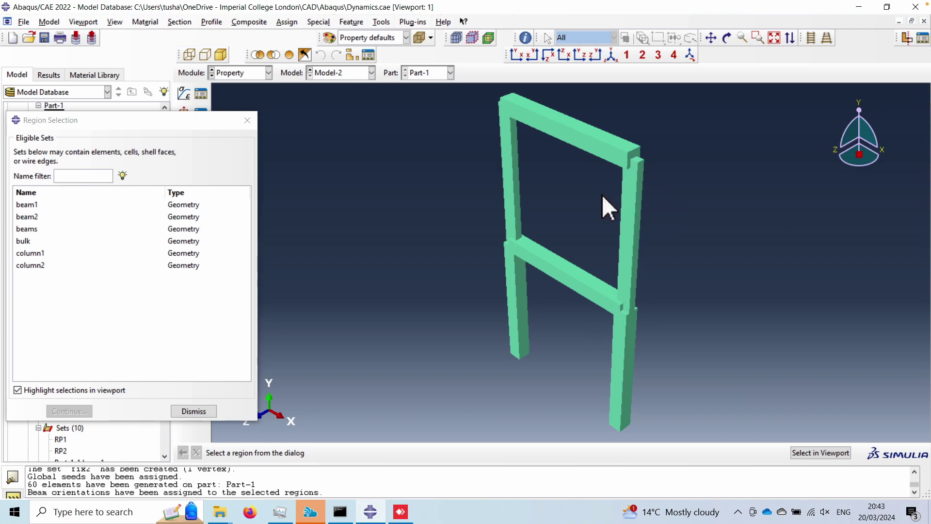
pyautogui.click(196, 408)
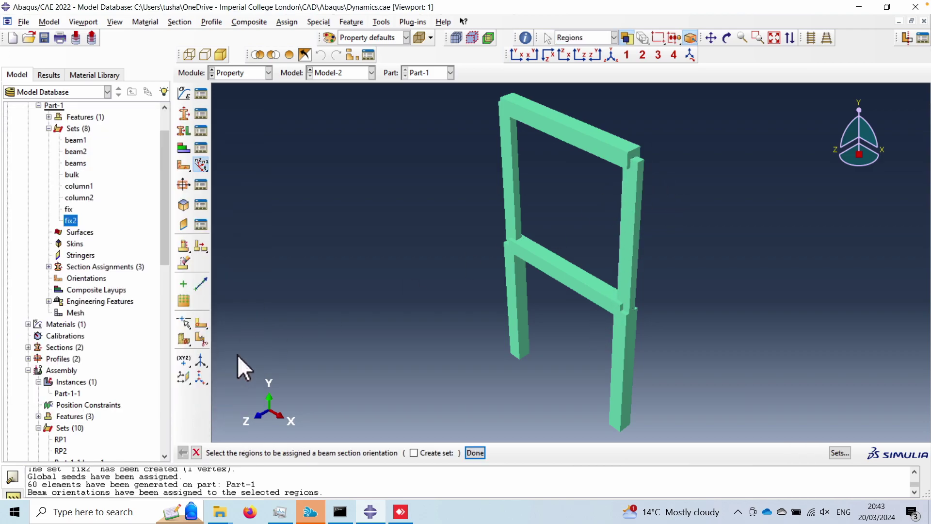
# Switch to the Job module and create a full analysis job named M2 for Model-2
pyautogui.click(242, 72)
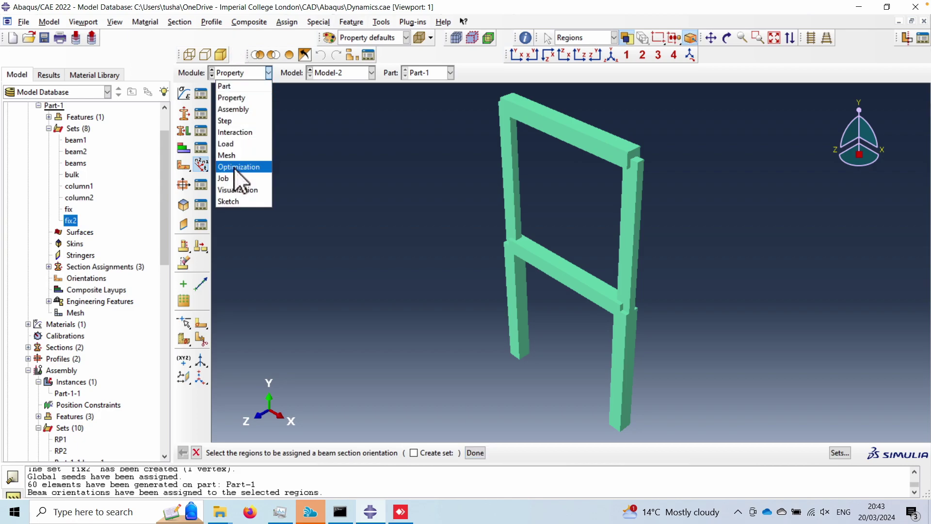
pyautogui.click(229, 182)
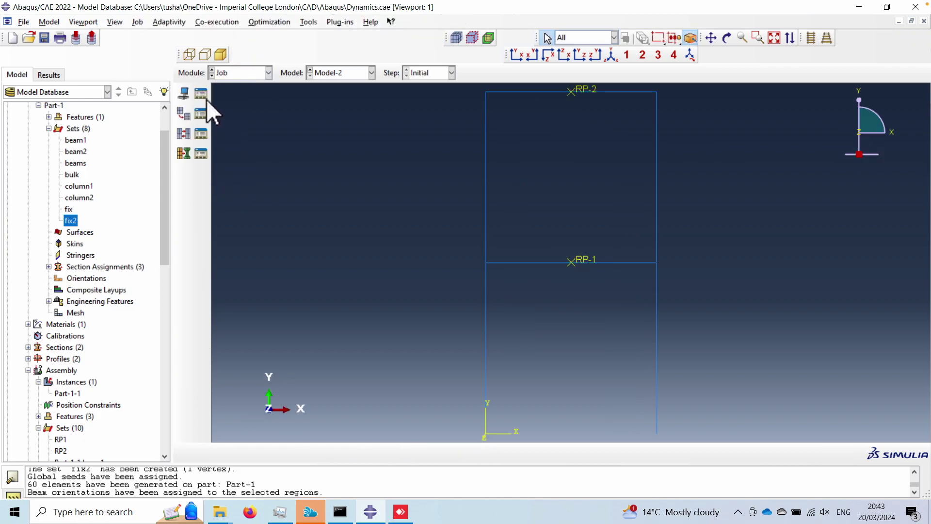
pyautogui.click(204, 95)
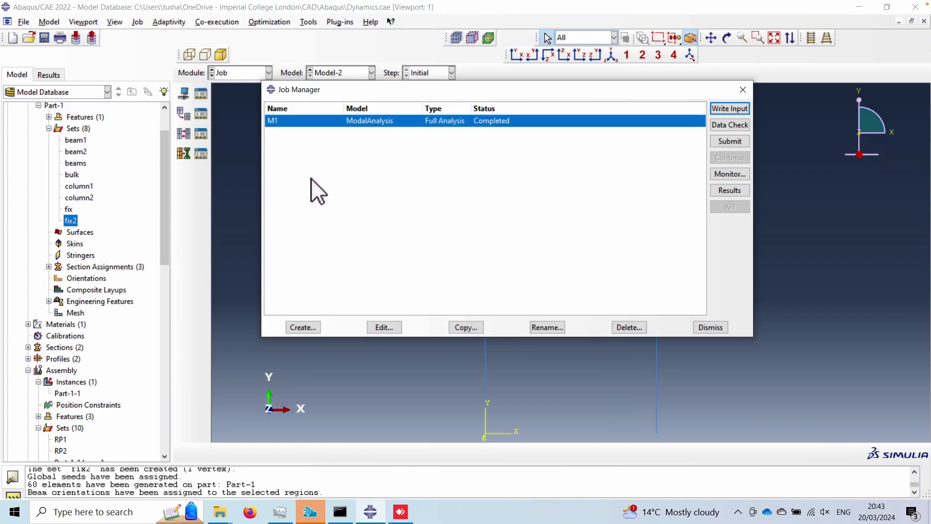
pyautogui.click(303, 328)
pyautogui.press('super+space')
pyautogui.write('M2')
pyautogui.click(432, 464)
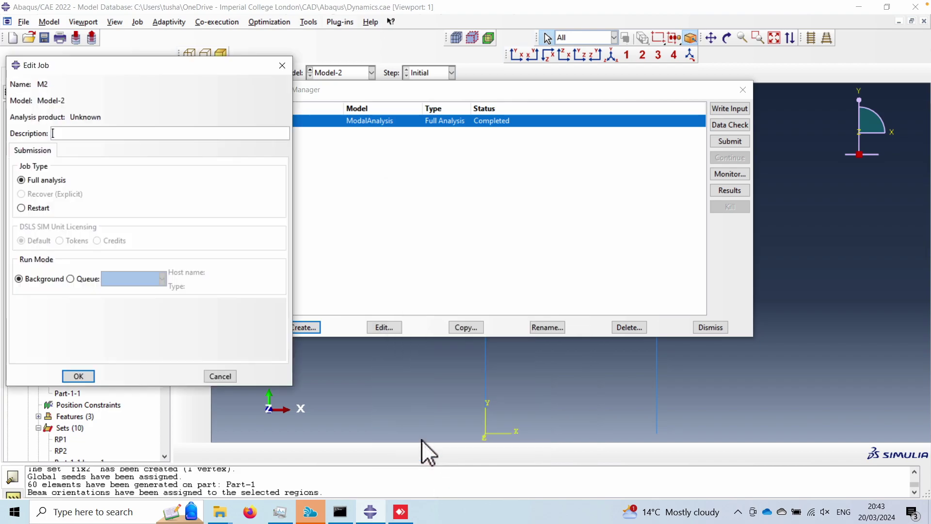
pyautogui.click(77, 374)
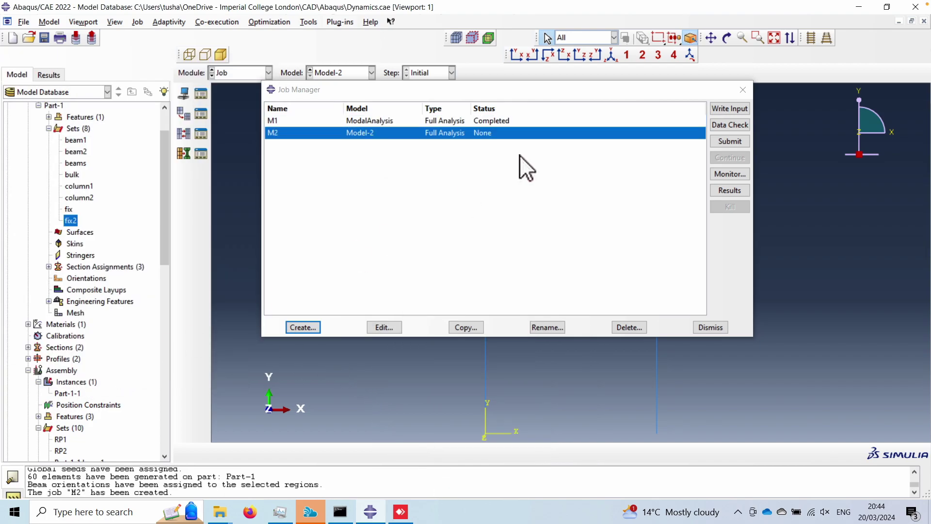
# Submit job M2 for analysis and try to kill the run
pyautogui.click(727, 142)
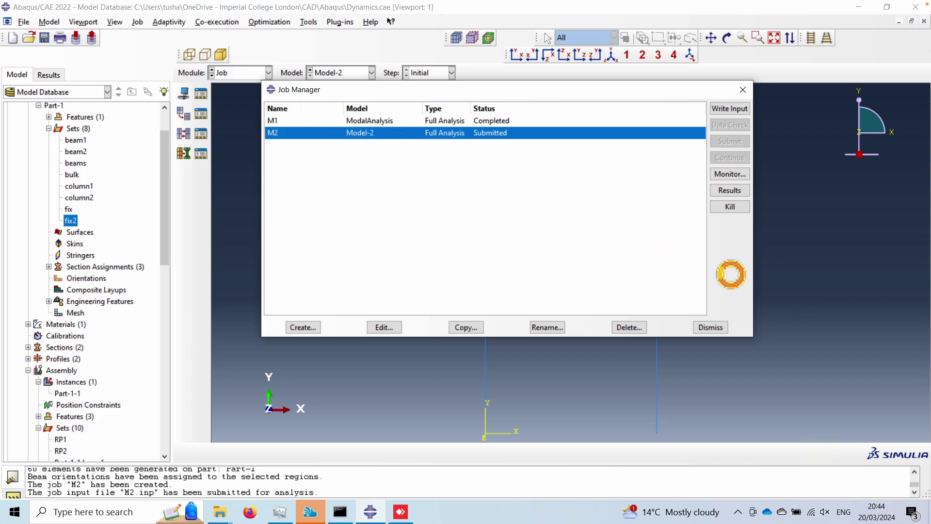
pyautogui.click(729, 206)
pyautogui.click(446, 269)
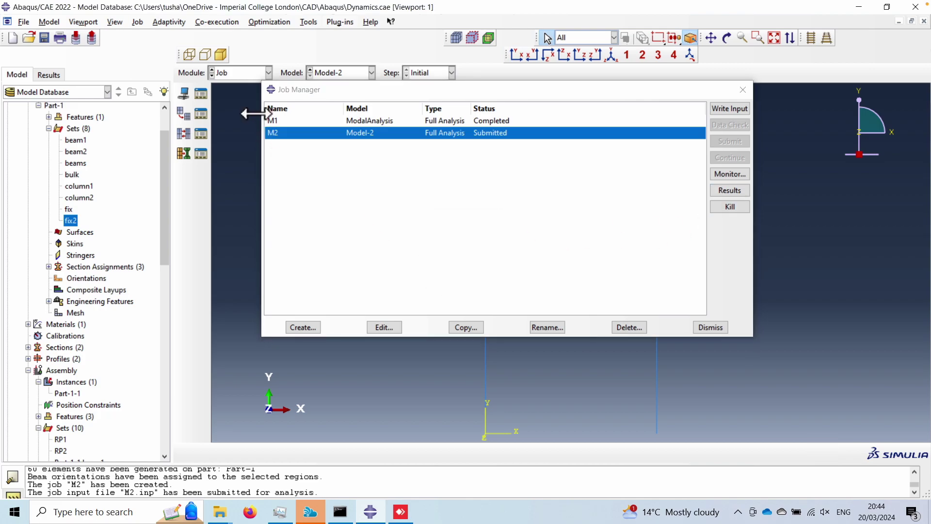
# Switch to the Step module and create a linear perturbation Frequency step named Step-1 after the Initial step
pyautogui.click(237, 73)
pyautogui.click(232, 120)
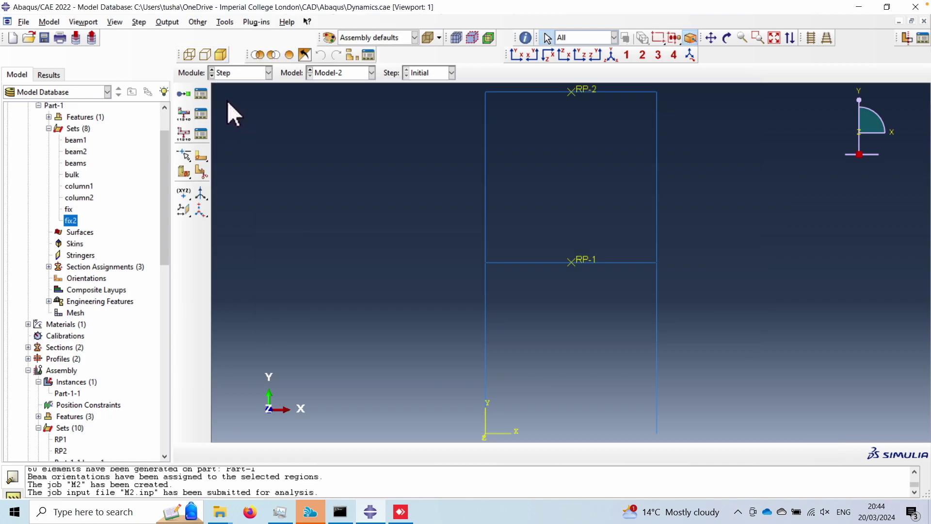
pyautogui.click(201, 93)
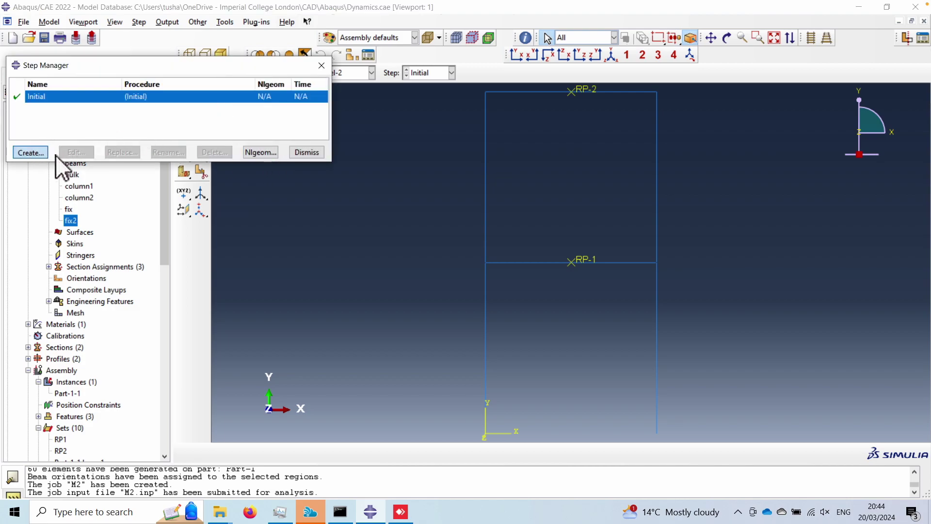
pyautogui.click(30, 152)
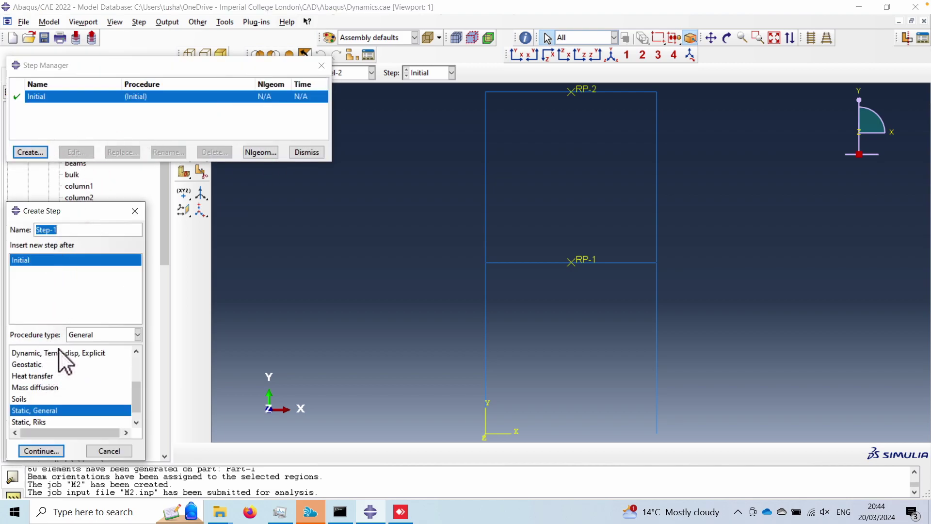
pyautogui.click(89, 335)
pyautogui.click(99, 359)
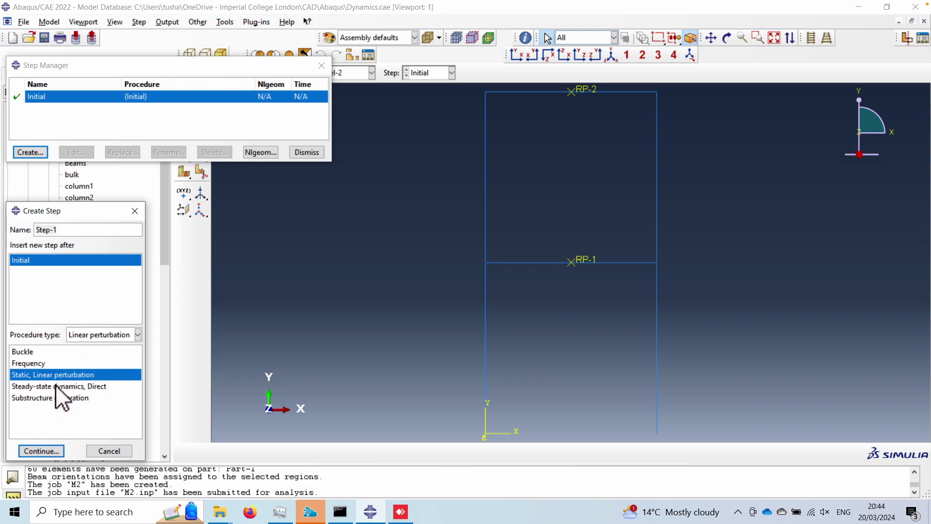
pyautogui.click(38, 363)
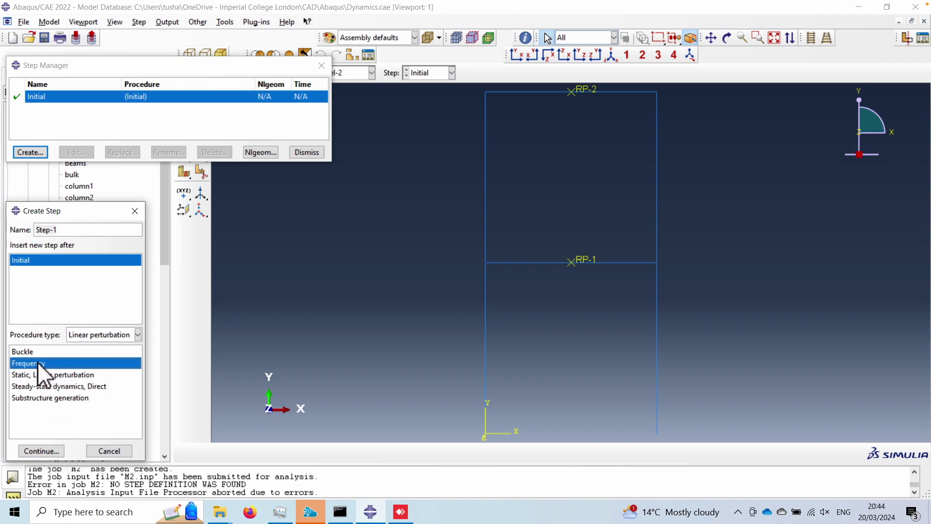
pyautogui.click(50, 449)
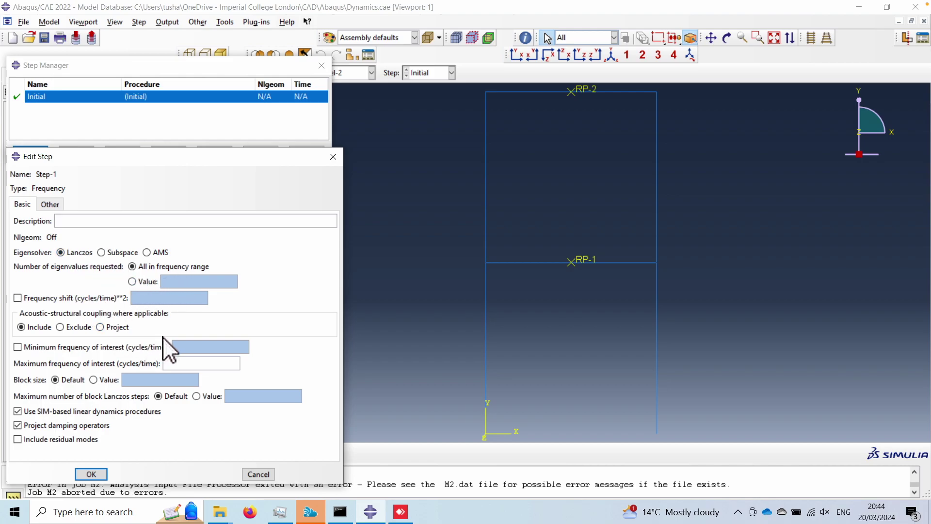
# Enable a minimum frequency of interest of 1e-3 for the frequency step and enter a maximum frequency of interest of 1e4
pyautogui.click(69, 347)
pyautogui.click(207, 346)
pyautogui.write('1e-3')
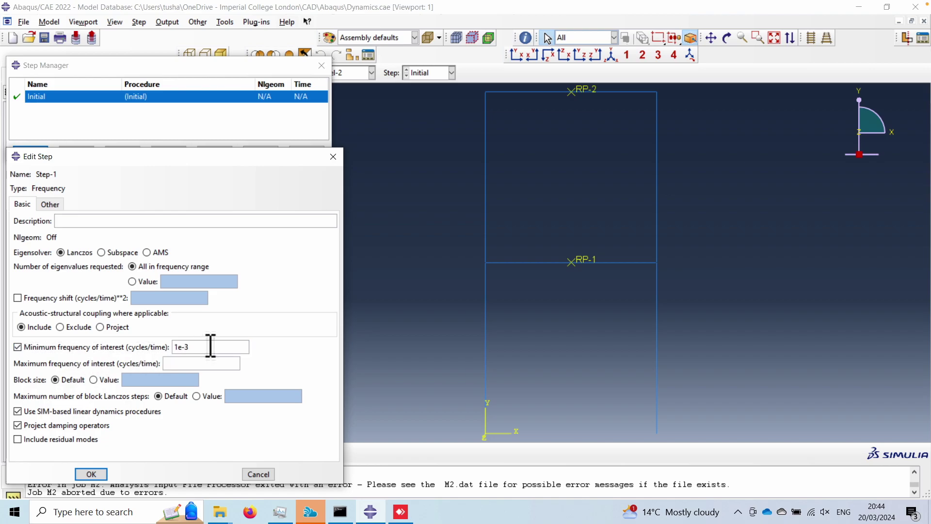
pyautogui.click(190, 360)
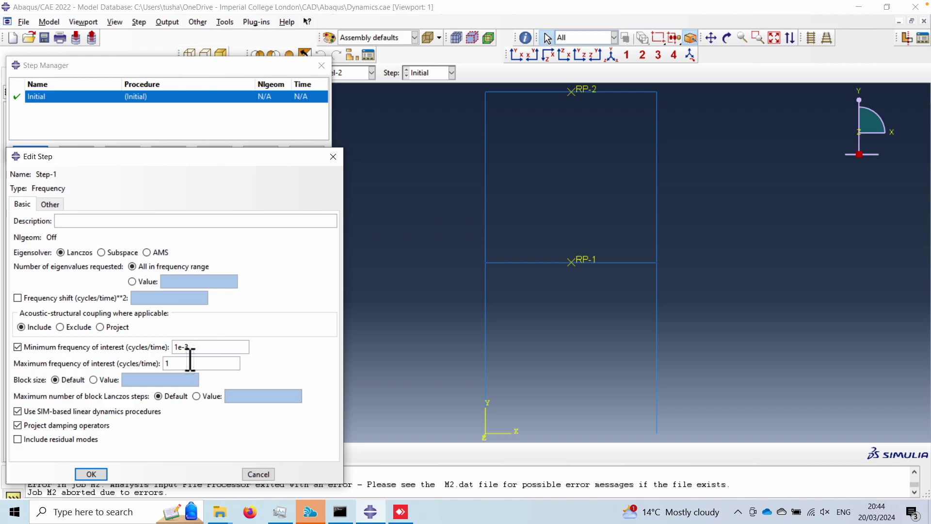
pyautogui.write('1e4')
# Revise the exponent of the minimum frequency of interest, then accept the frequency step and close the step manager
pyautogui.click(198, 349)
pyautogui.press('BackSpace')
pyautogui.click(92, 473)
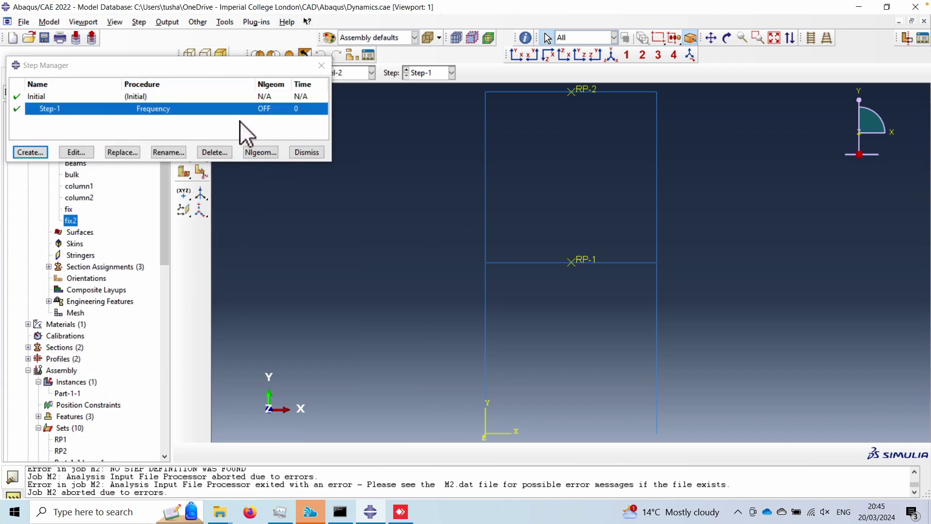
pyautogui.click(307, 149)
# Review the domain and output variables of field output request F-Output-1 for Step-1 and close it without changes
pyautogui.click(238, 73)
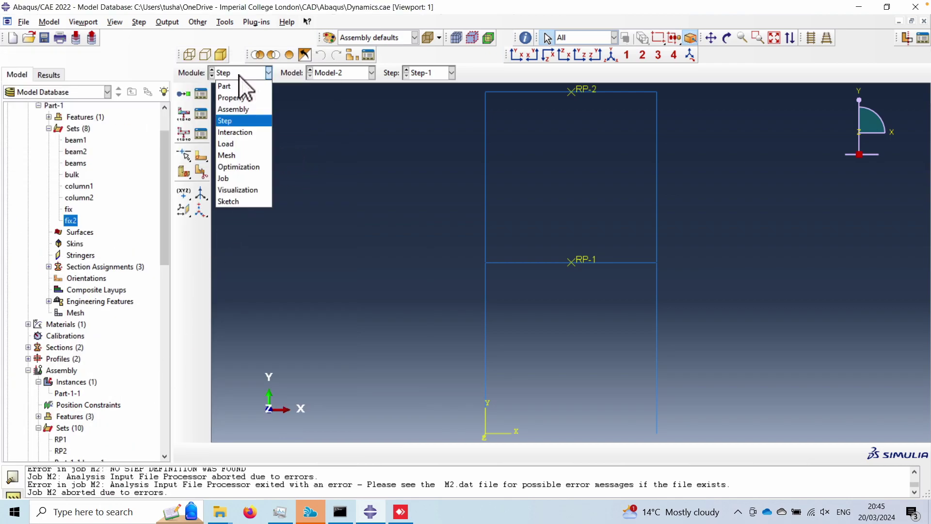
pyautogui.click(244, 121)
pyautogui.click(203, 115)
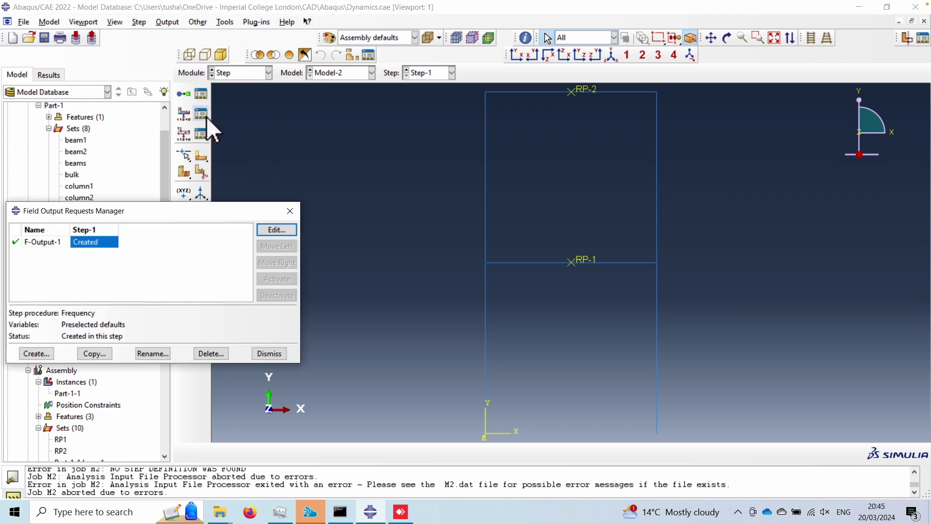
pyautogui.click(272, 231)
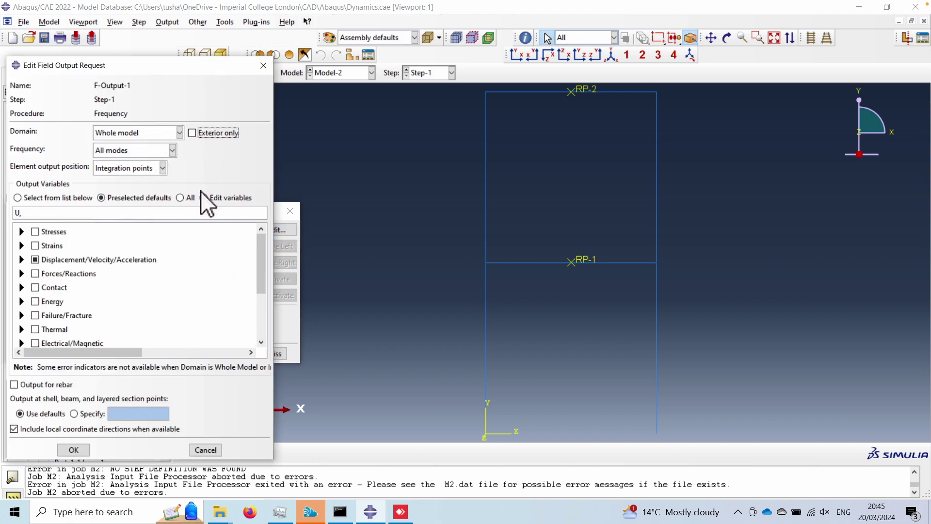
pyautogui.click(260, 66)
pyautogui.click(292, 210)
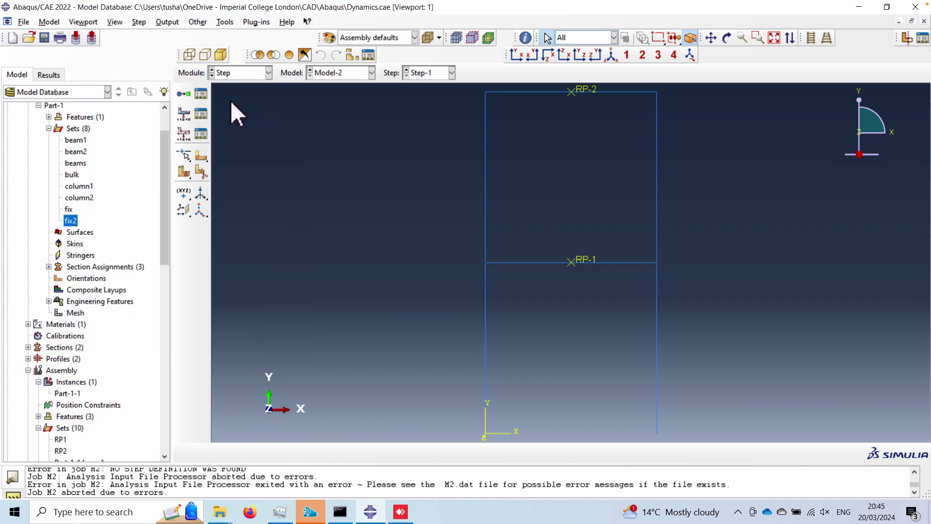
# Switch to the Job module and resubmit job M2 for analysis, overwriting its existing job files
pyautogui.click(241, 73)
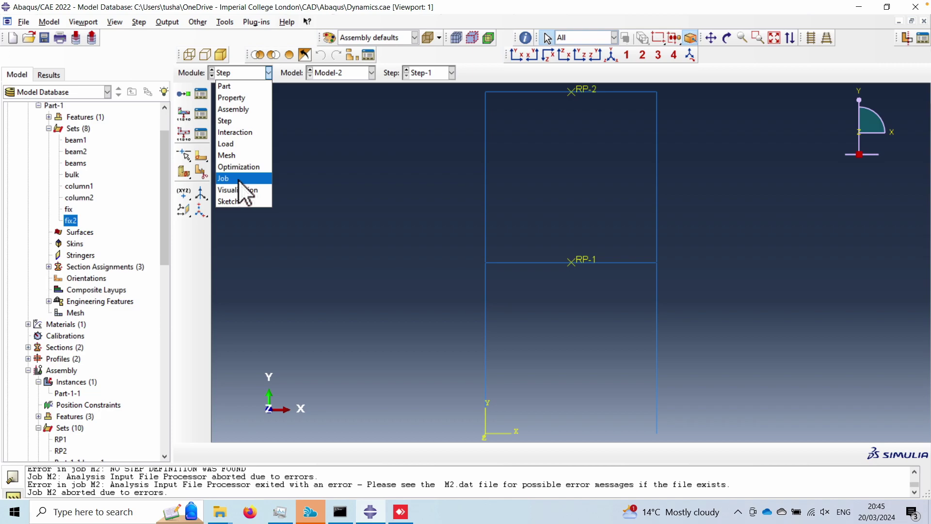
pyautogui.click(238, 179)
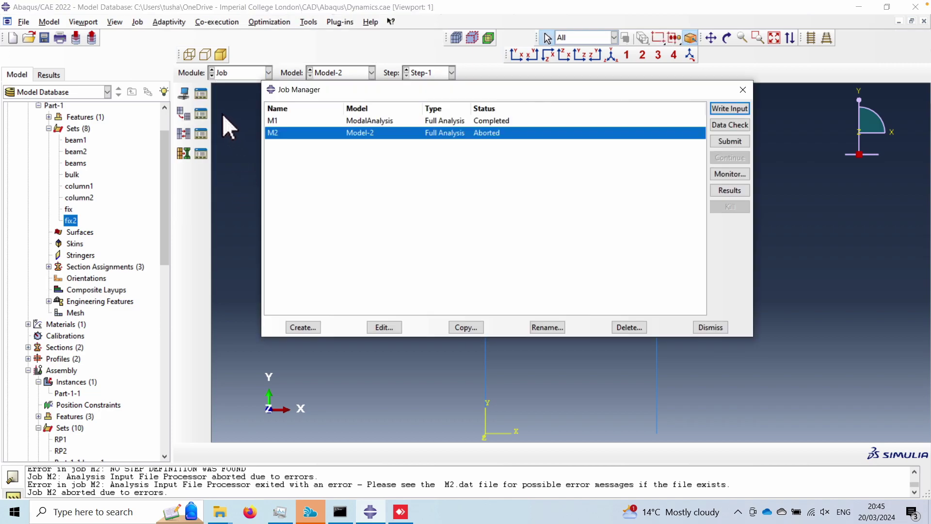
pyautogui.click(729, 141)
pyautogui.click(36, 234)
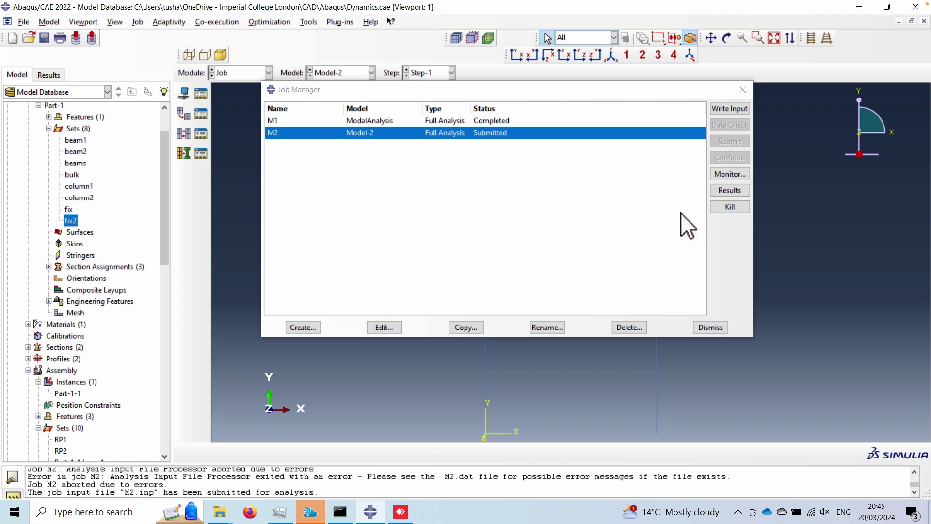
# Monitor the run of job M2, examining its errors, warnings, output, data file and message file in an enlarged monitor window
pyautogui.click(723, 175)
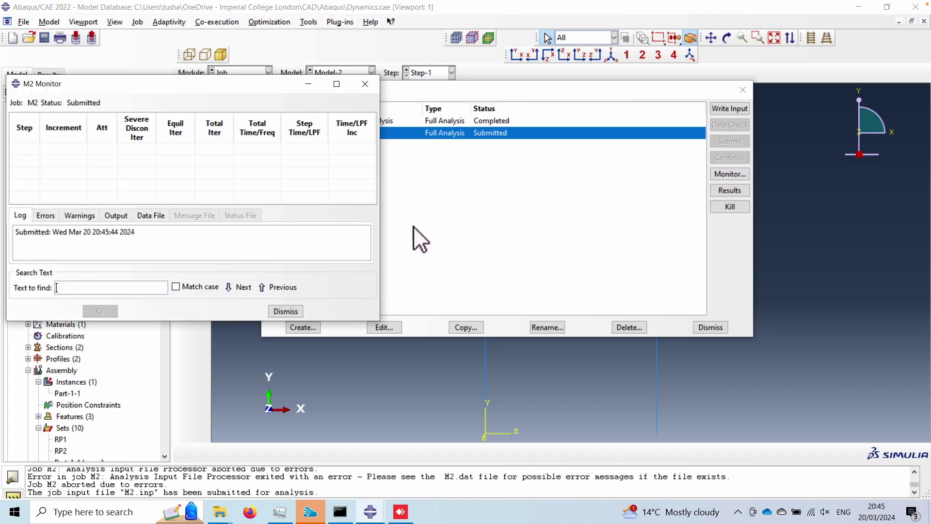
pyautogui.click(44, 213)
pyautogui.click(84, 216)
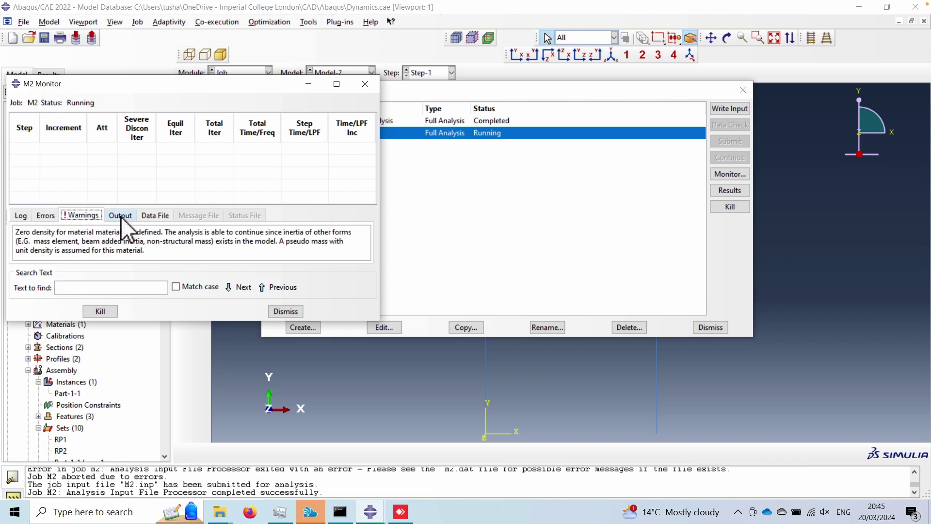
pyautogui.click(121, 217)
pyautogui.click(80, 216)
pyautogui.click(125, 217)
pyautogui.click(144, 217)
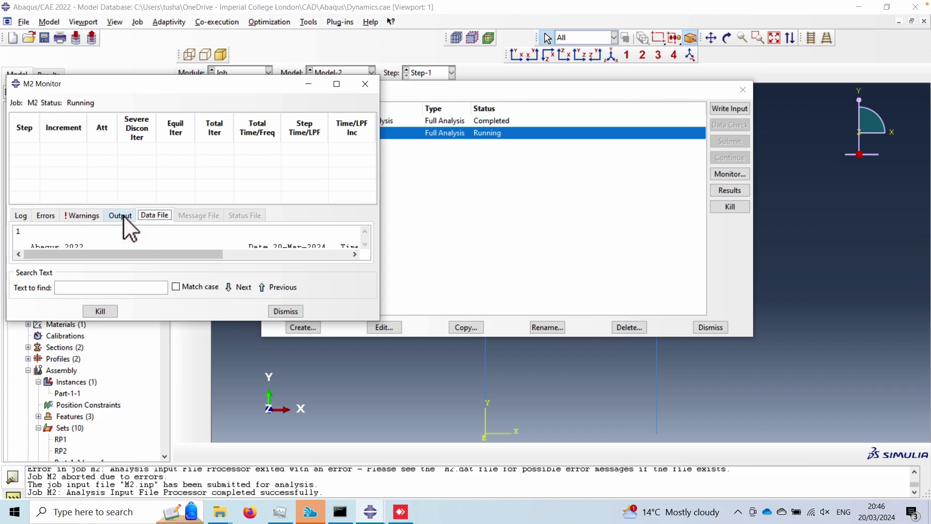
pyautogui.click(123, 215)
pyautogui.click(52, 214)
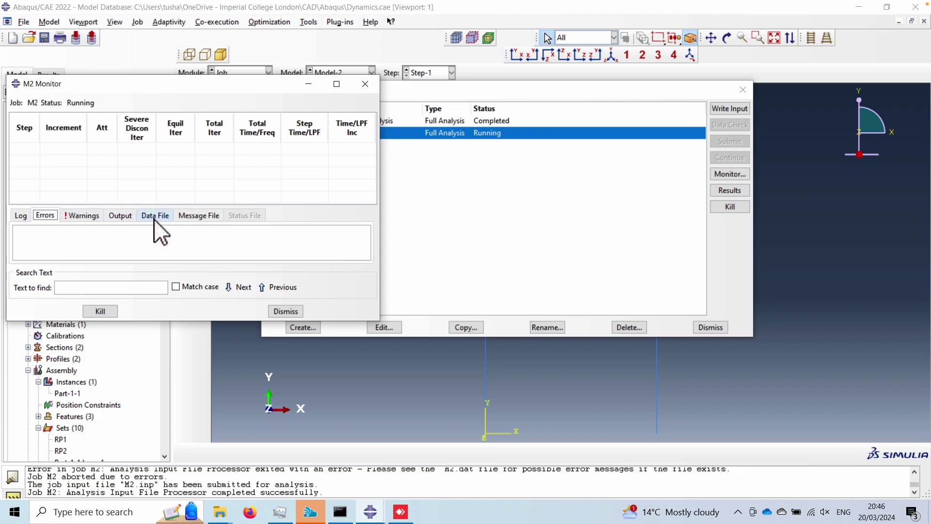
pyautogui.click(194, 215)
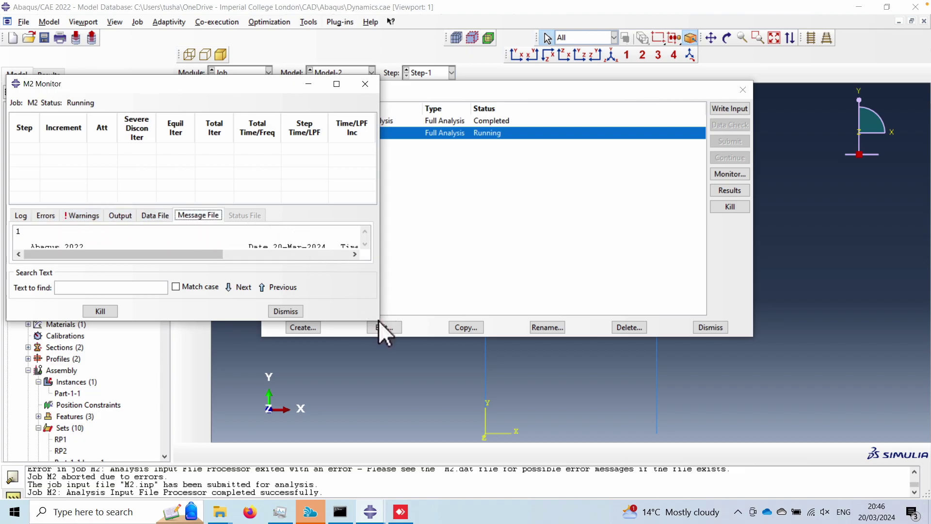
pyautogui.moveTo(378, 320); pyautogui.dragTo(414, 381)
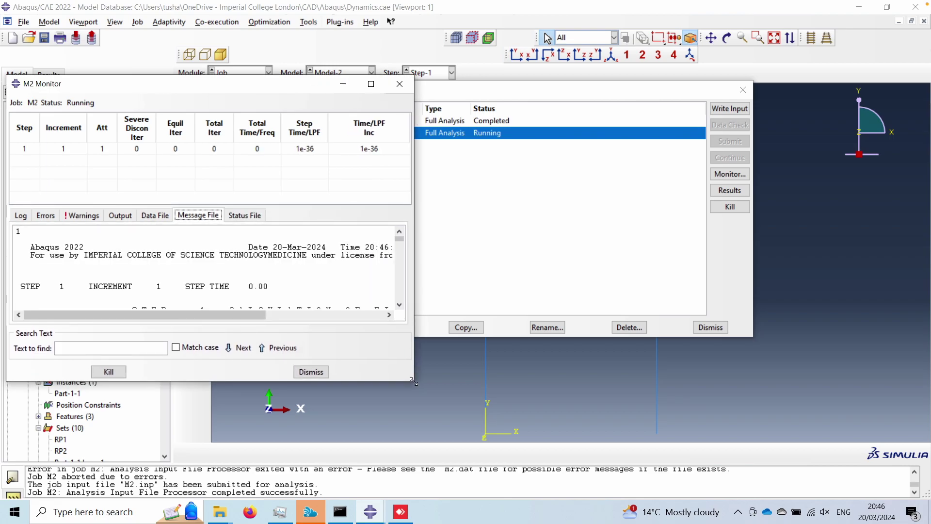
pyautogui.click(313, 372)
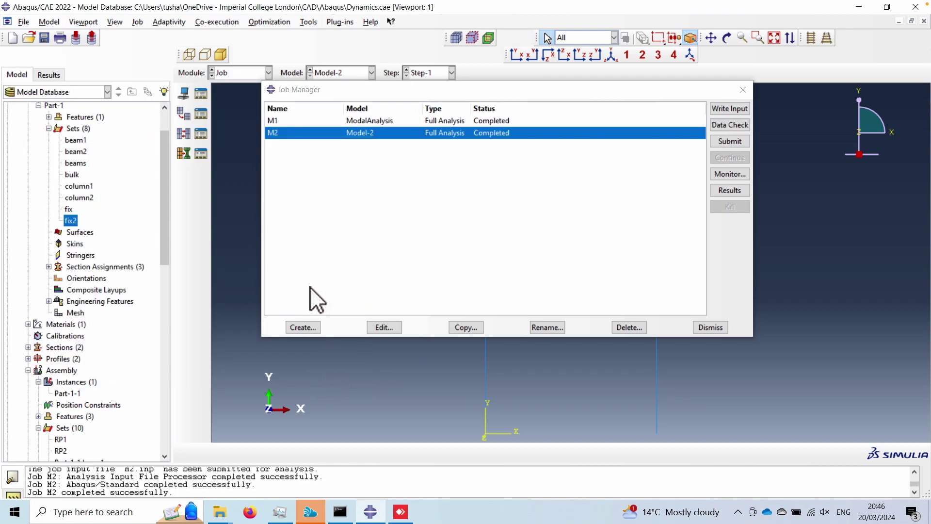
# Save the model database and plot job M2's displacement contours on both the undeformed and deformed shapes
pyautogui.click(44, 38)
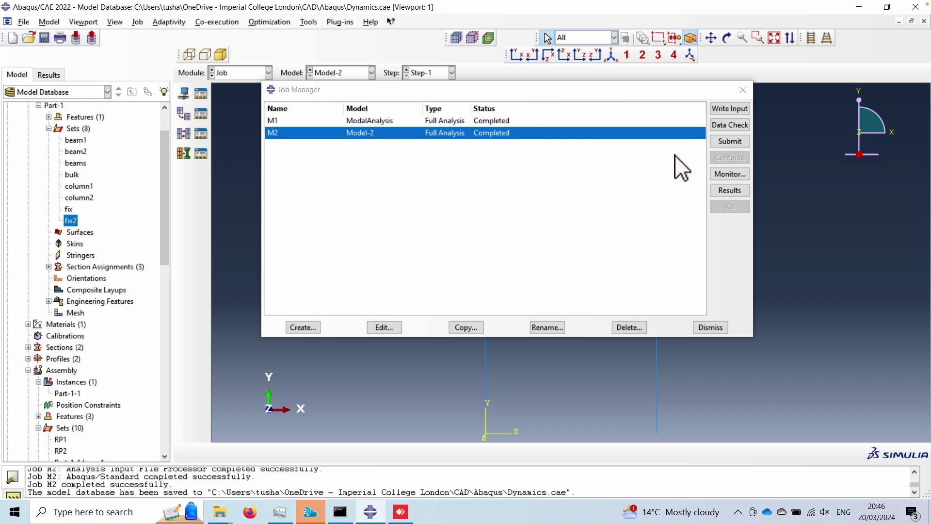
pyautogui.click(729, 190)
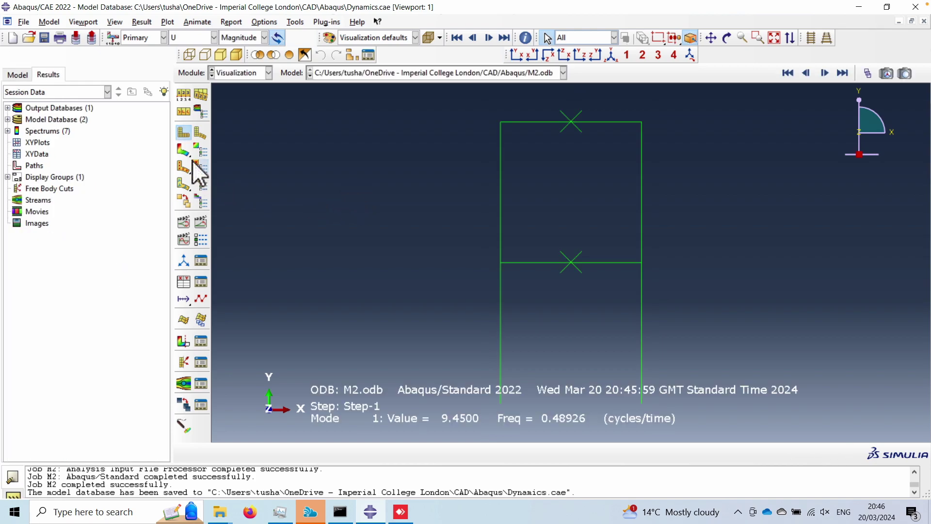
pyautogui.click(179, 147)
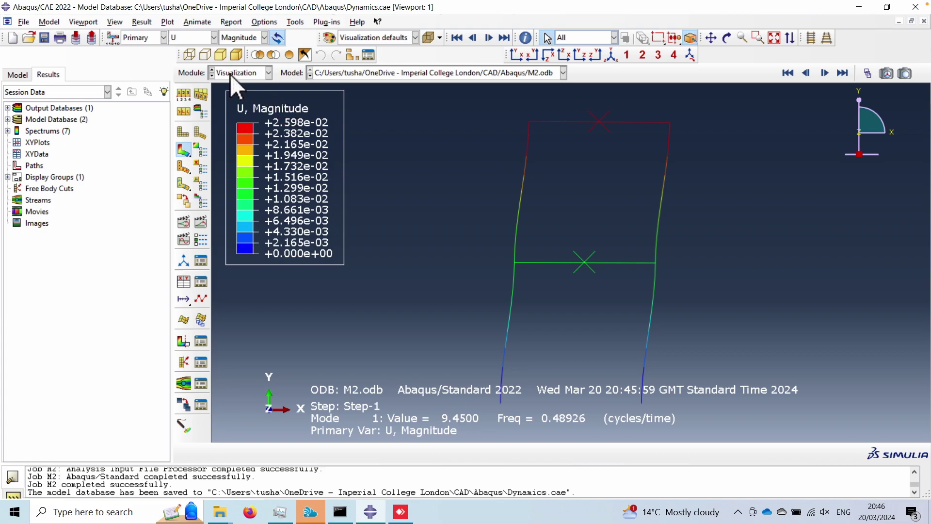
pyautogui.moveTo(184, 150); pyautogui.dragTo(235, 150)
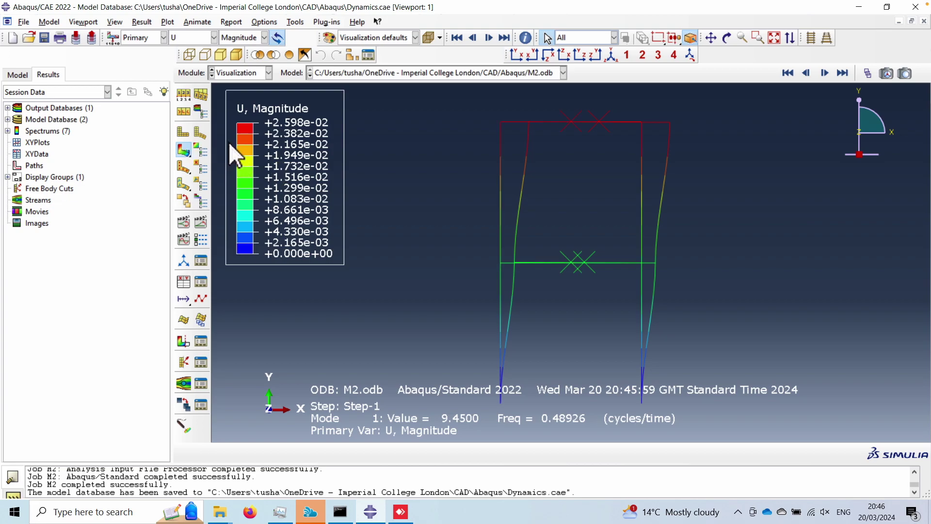
# Set a uniform deformation scale factor of 10000 for the contour plot in the common plot options
pyautogui.click(183, 95)
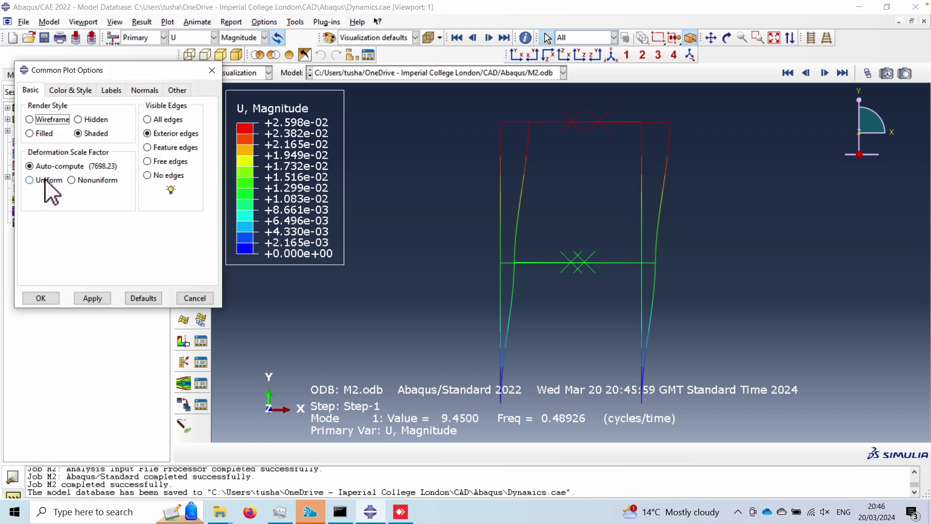
pyautogui.click(44, 180)
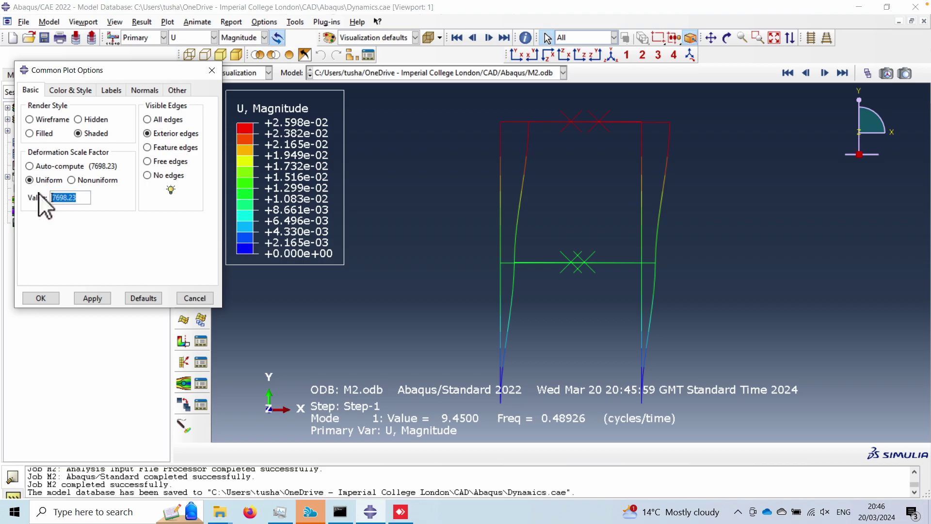
pyautogui.write('1')
pyautogui.click(89, 292)
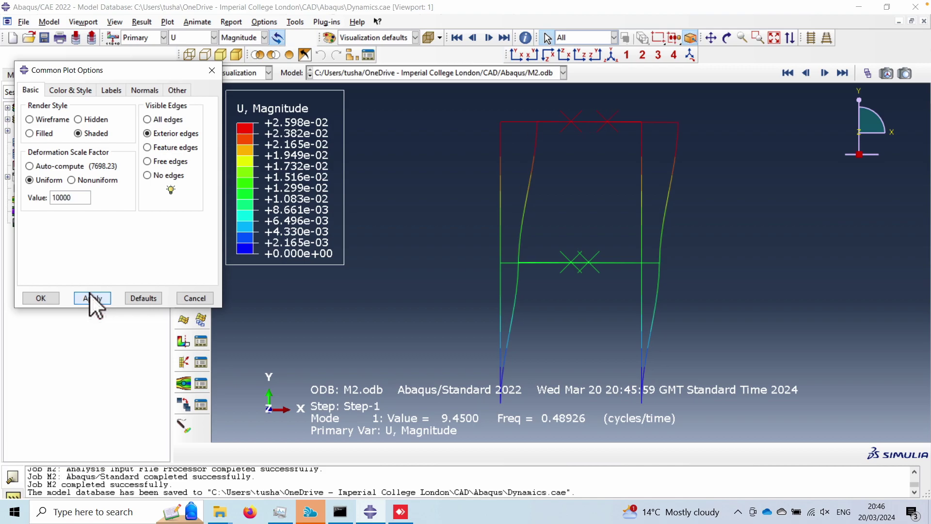
pyautogui.click(40, 297)
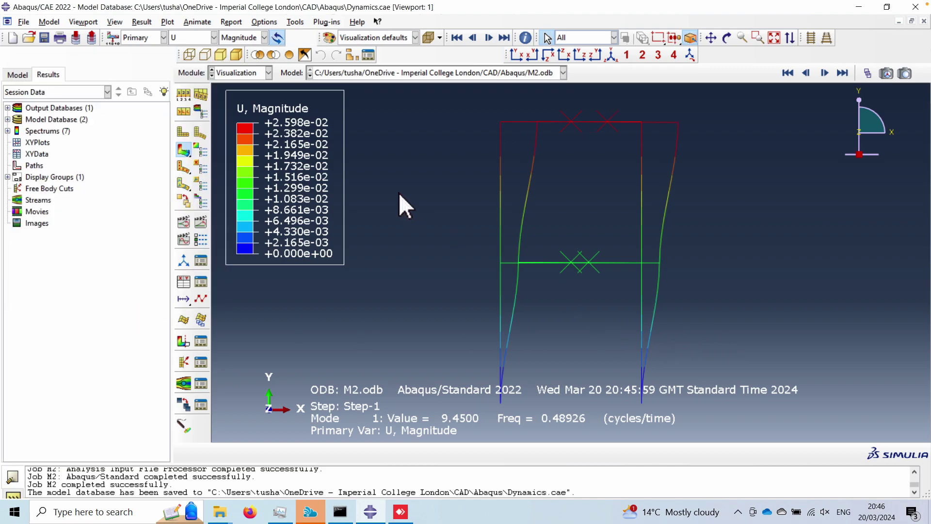
# Step through the frames from the base state to mode 2 and back to mode 1 to examine the mode shapes
pyautogui.click(787, 72)
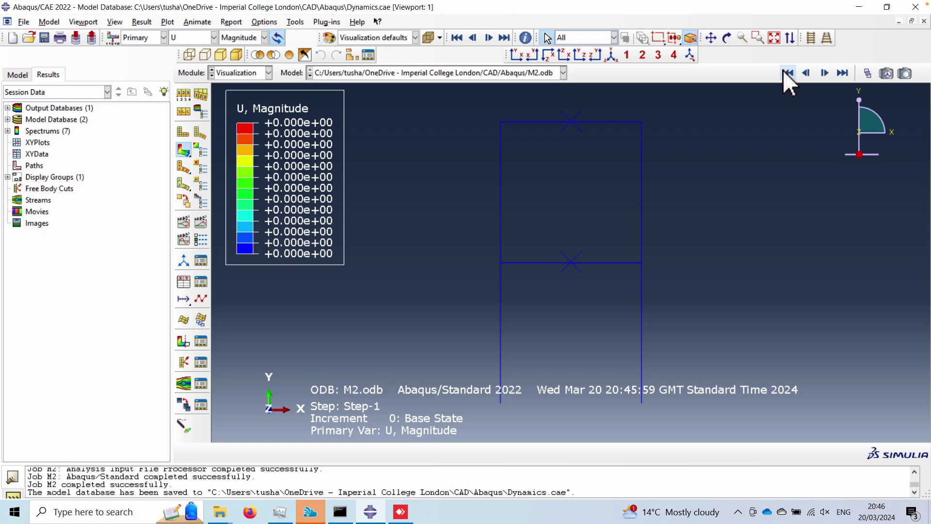
pyautogui.click(825, 72)
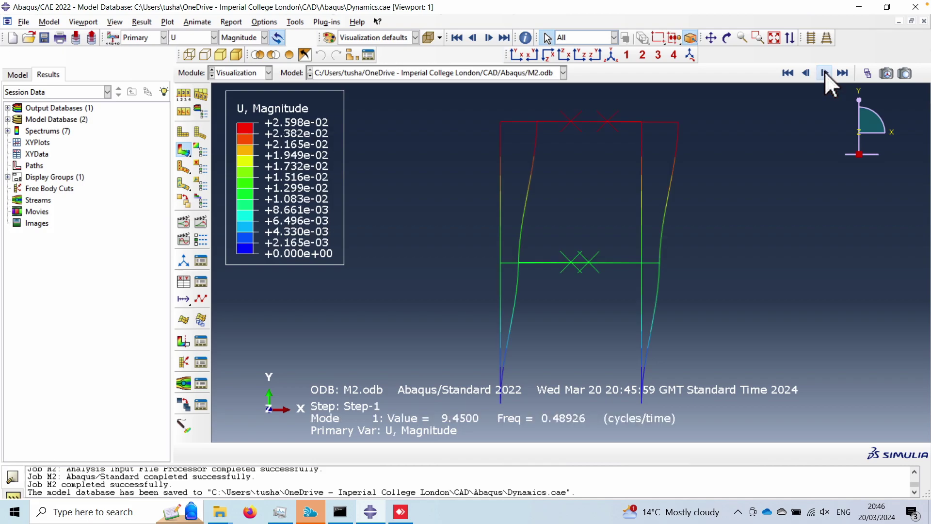
pyautogui.click(824, 73)
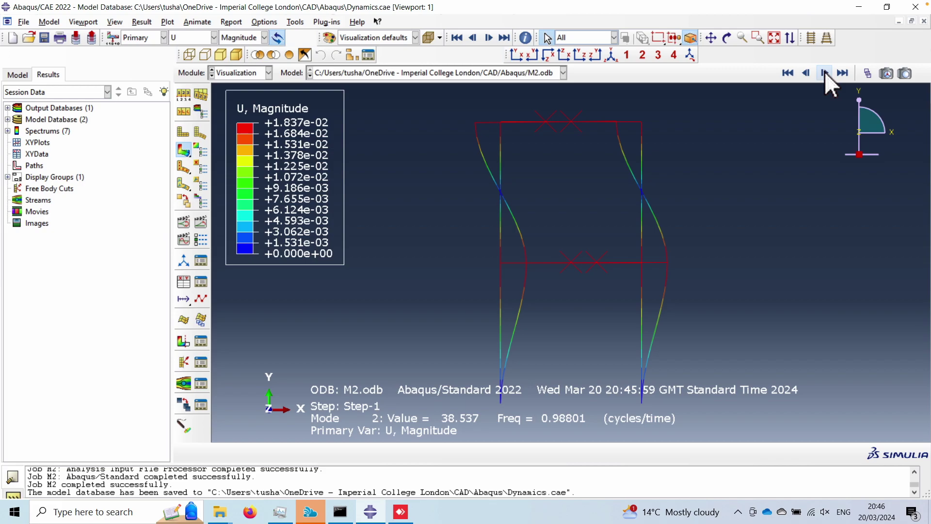
pyautogui.click(806, 73)
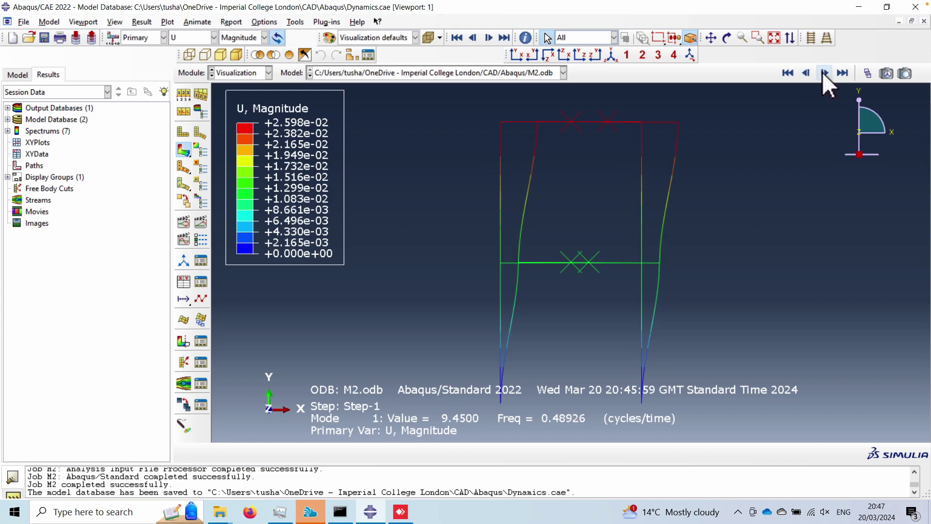
# Step the results forward to mode 3, return to the first frame and advance to mode 1
pyautogui.click(824, 73)
pyautogui.click(824, 73)
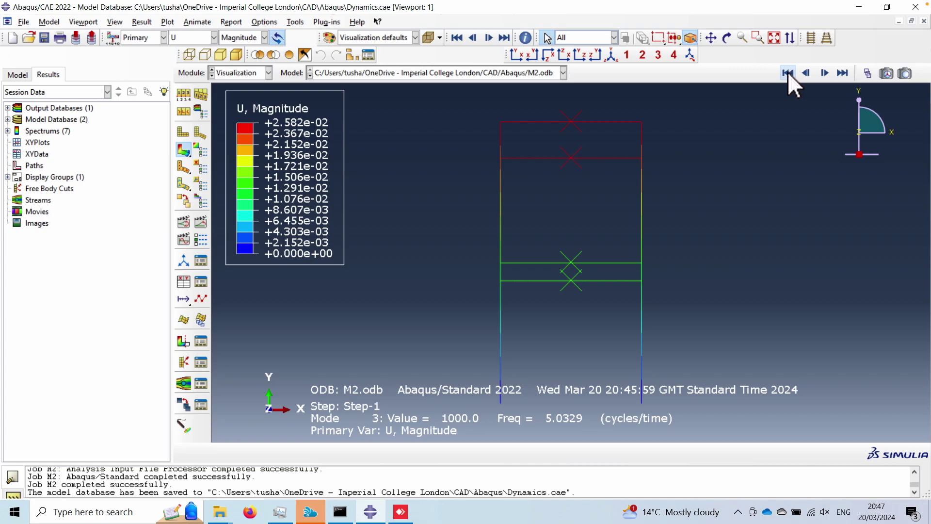
pyautogui.click(787, 73)
pyautogui.click(823, 72)
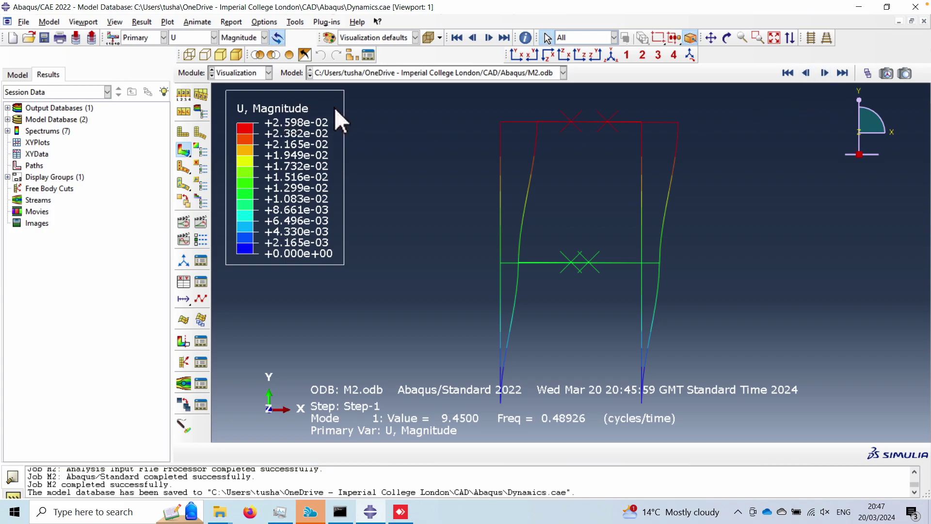
# Examine mode 1's displacement contours by component, plotting U1 and U2 in turn
pyautogui.click(241, 37)
pyautogui.click(234, 62)
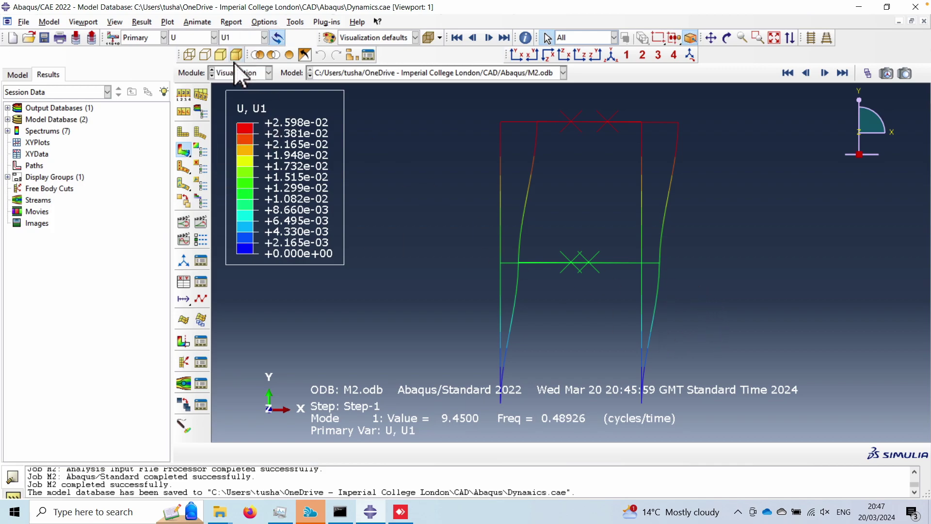
pyautogui.click(264, 37)
pyautogui.click(238, 72)
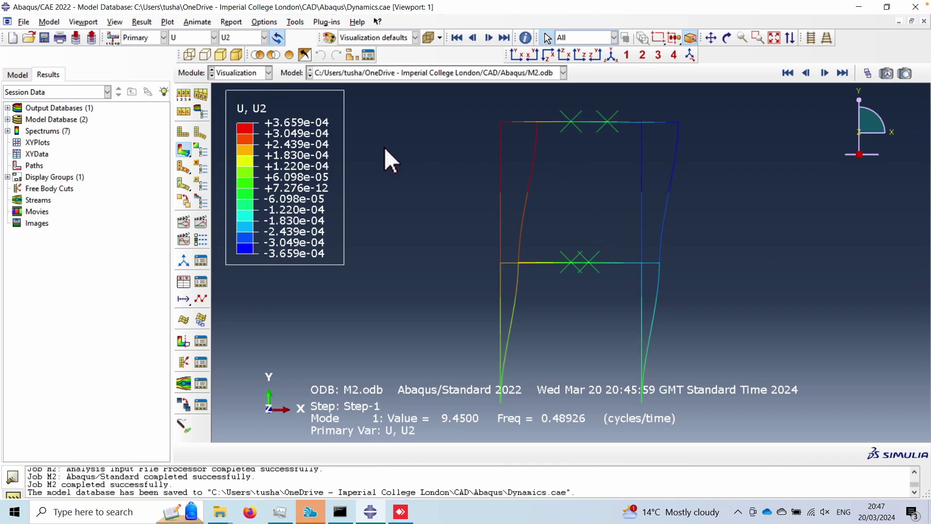
# In the Load module, create displacement/rotation boundary condition BC-3 in the Initial step on set RP1, restraining U2 and UR3
pyautogui.click(235, 72)
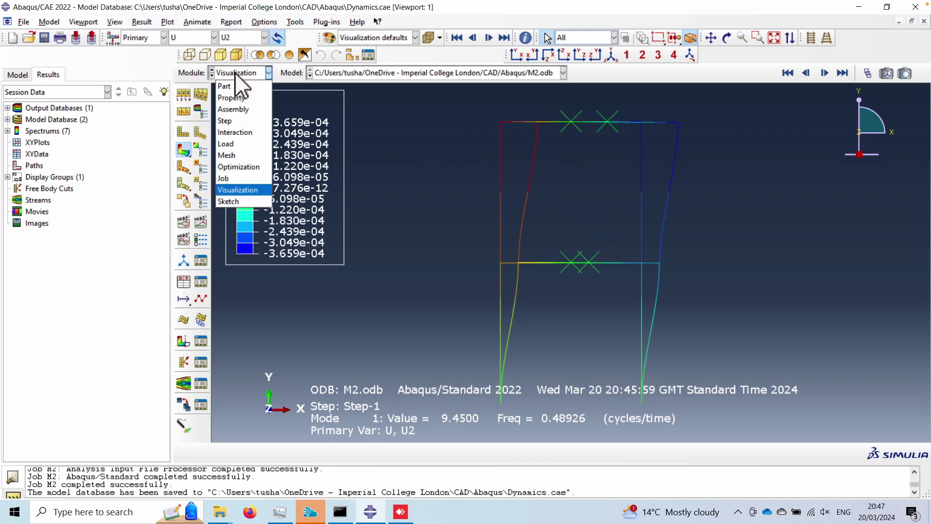
pyautogui.click(235, 144)
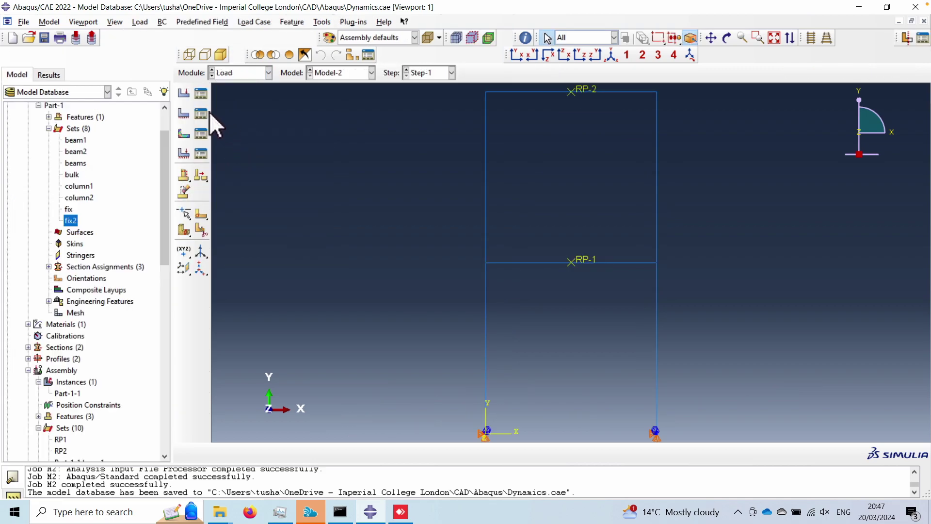
pyautogui.click(201, 114)
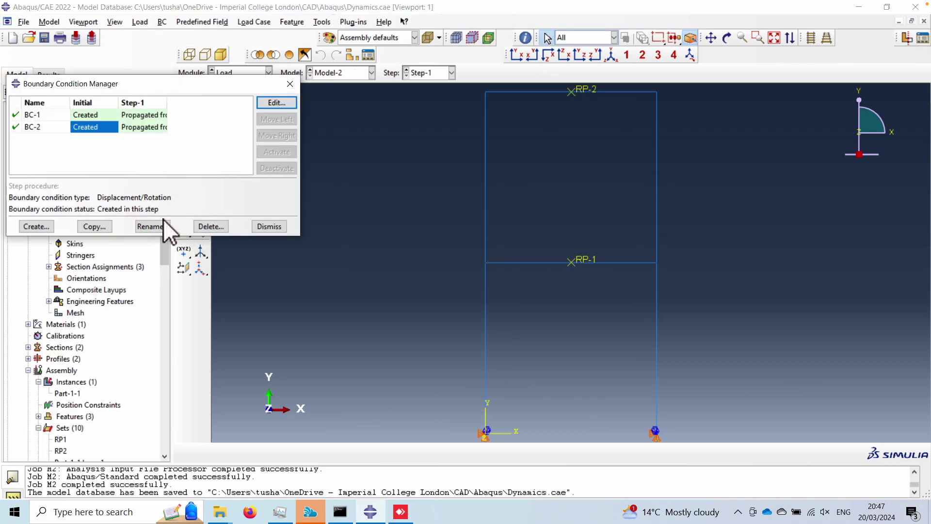
pyautogui.click(27, 226)
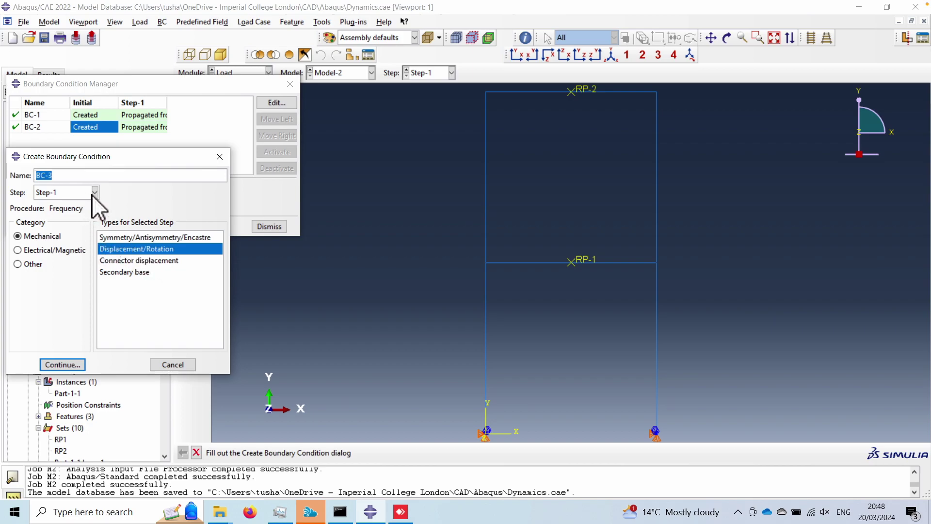
pyautogui.click(72, 194)
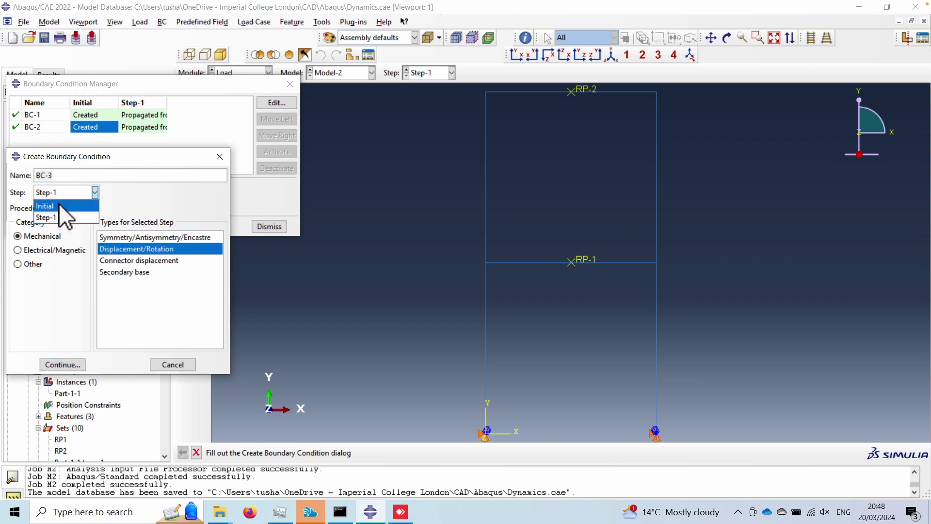
pyautogui.click(60, 202)
pyautogui.click(64, 364)
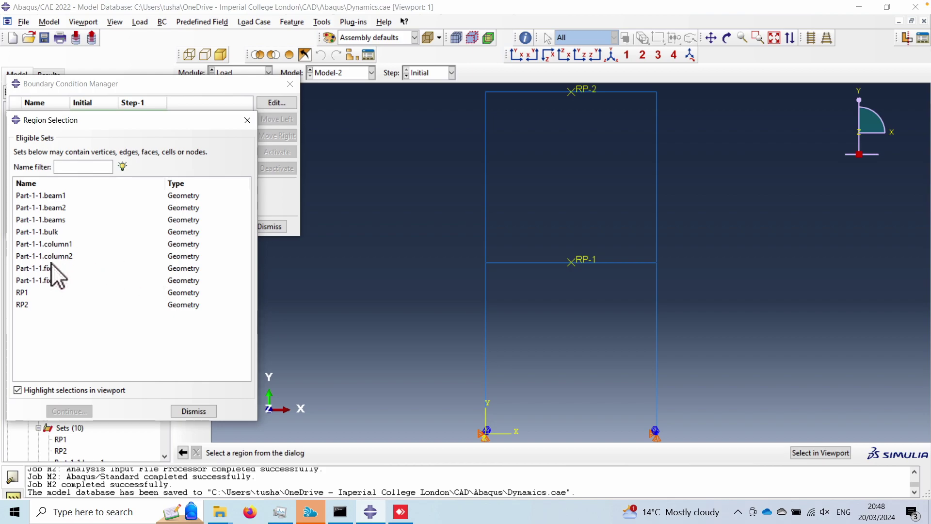
pyautogui.click(19, 293)
pyautogui.click(65, 411)
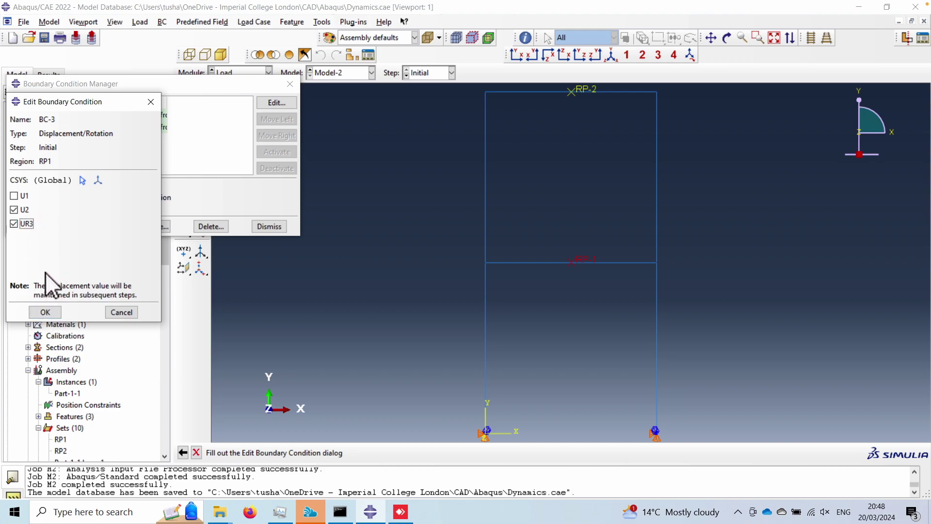
pyautogui.click(45, 311)
# Create displacement/rotation boundary condition BC-4 in the Initial step on set RP2, restraining U2 and UR3, and close the boundary condition manager
pyautogui.click(40, 227)
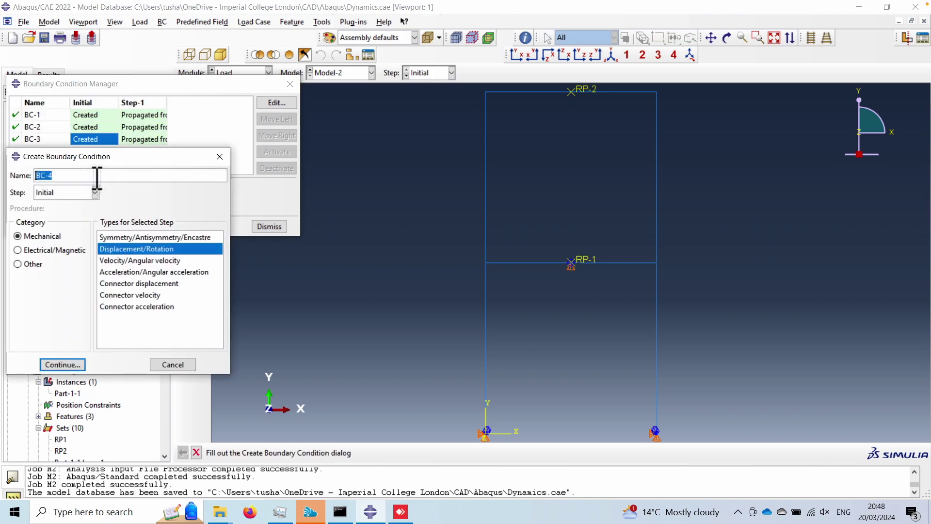
pyautogui.click(77, 364)
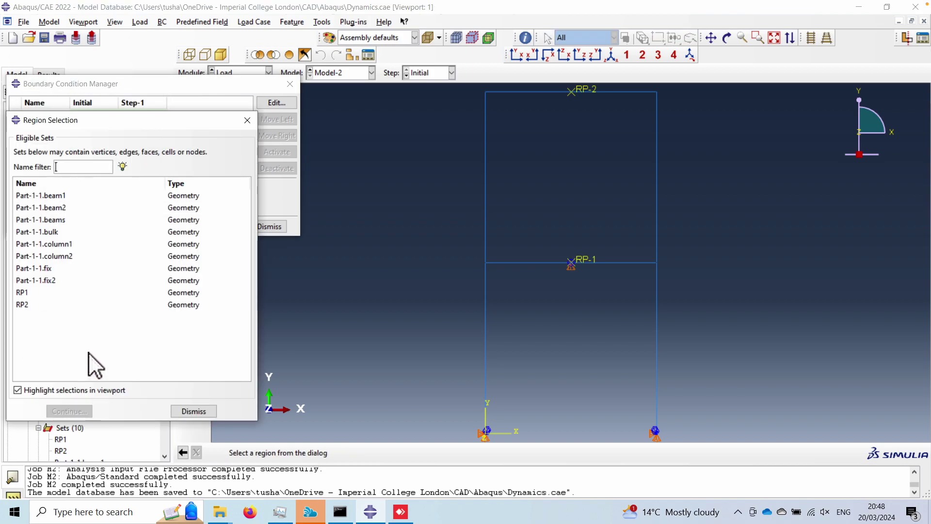
pyautogui.click(28, 294)
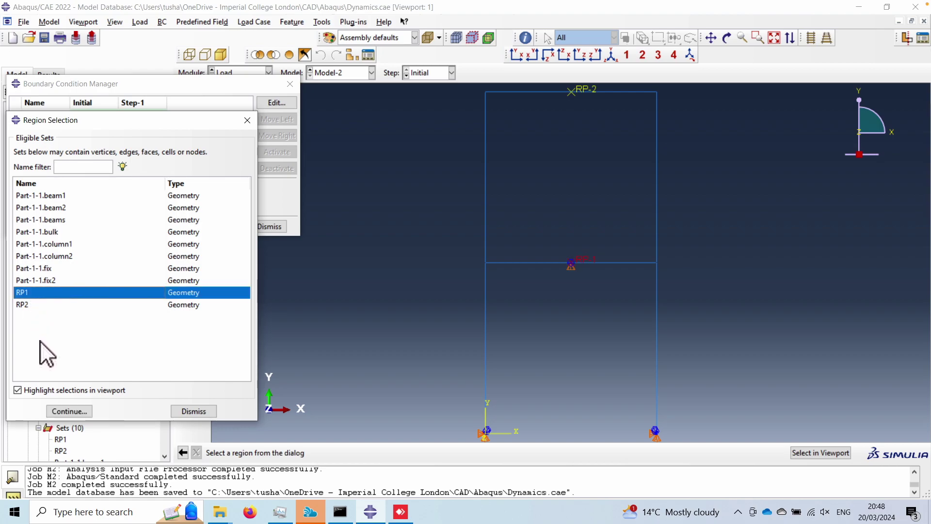
pyautogui.click(22, 304)
pyautogui.click(70, 410)
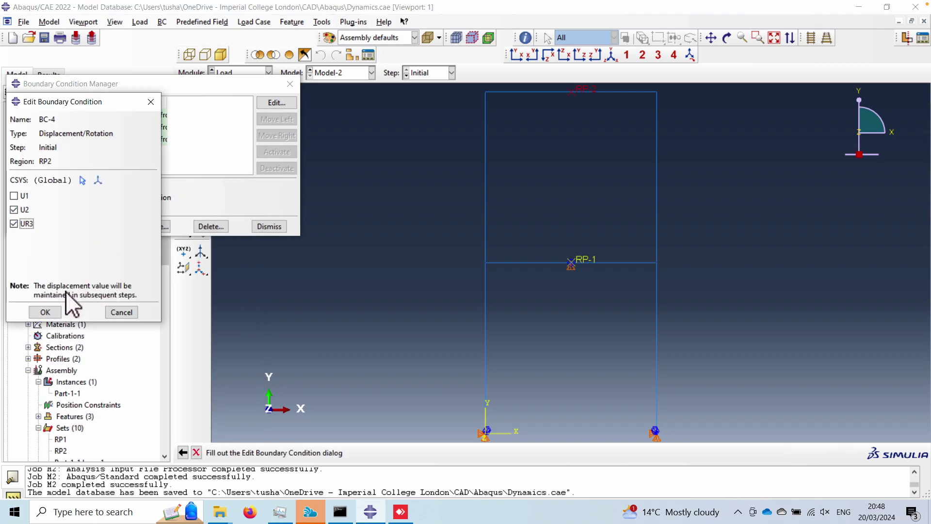
pyautogui.click(45, 312)
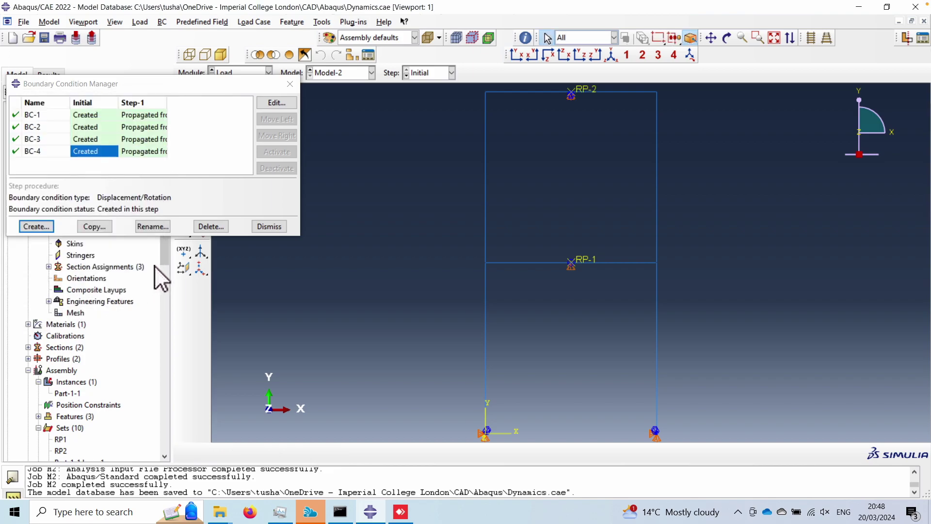
pyautogui.click(271, 224)
# Resubmit job M2, overwriting its existing job files, and save the model database
pyautogui.click(240, 72)
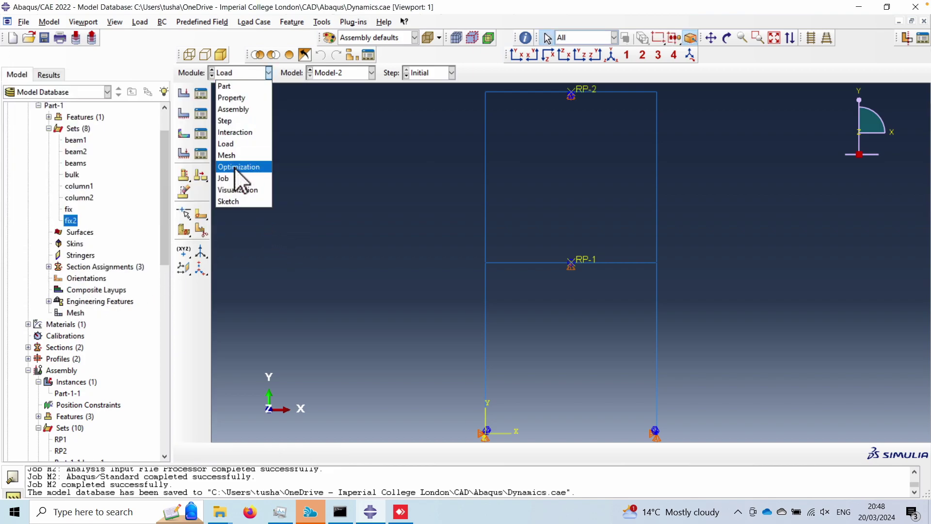
pyautogui.click(232, 180)
pyautogui.click(200, 93)
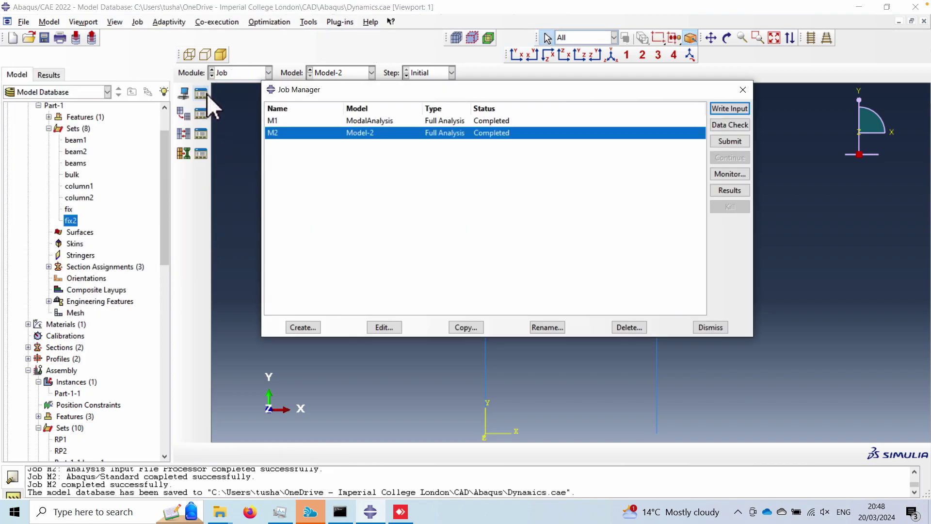
pyautogui.click(728, 141)
pyautogui.click(34, 234)
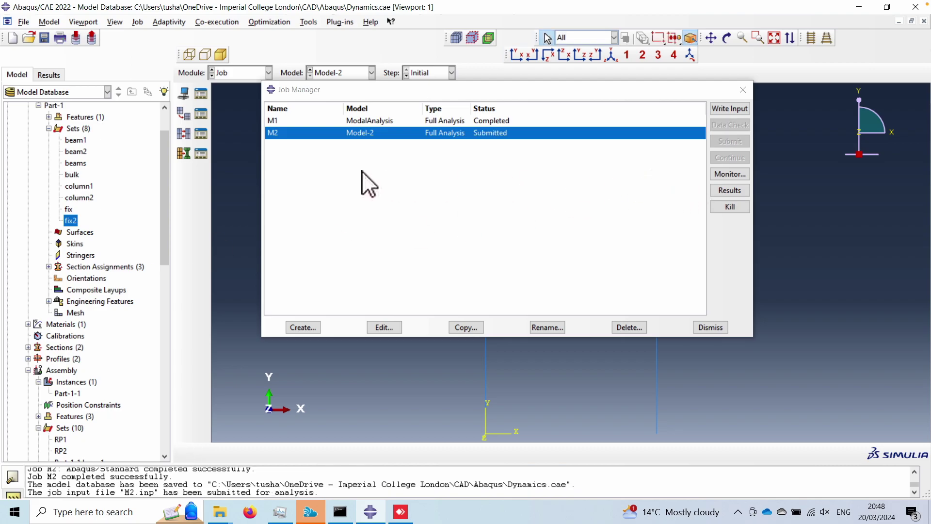
pyautogui.click(44, 39)
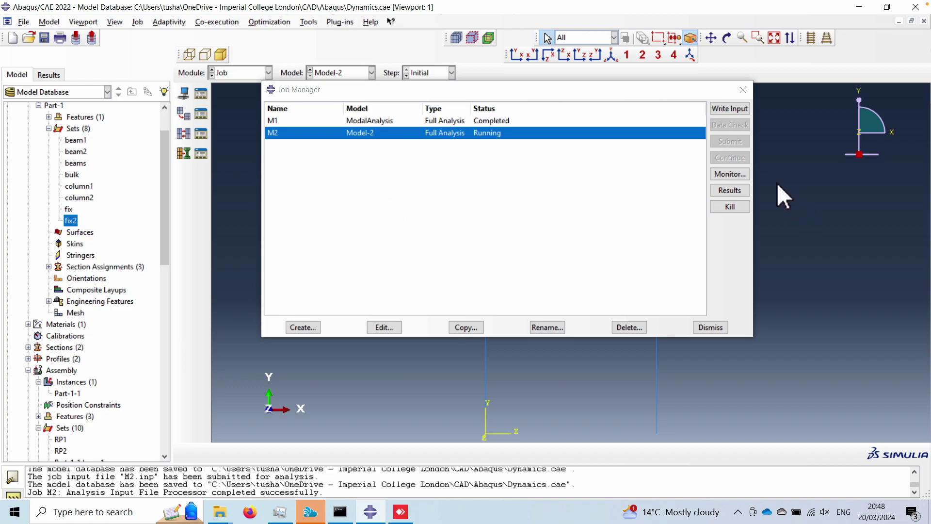
# Check the M2 job monitor, open the job's new results and plot the displacement contours
pyautogui.click(740, 173)
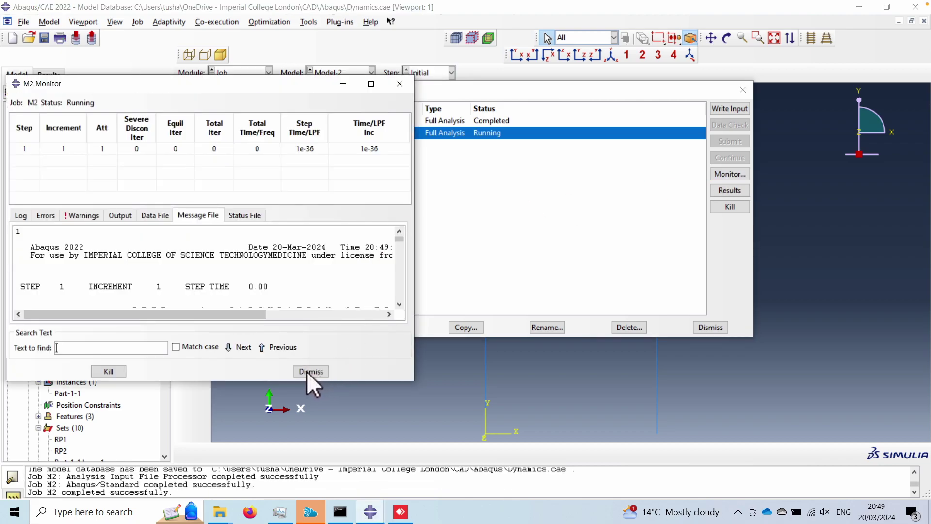
pyautogui.click(311, 372)
pyautogui.click(729, 191)
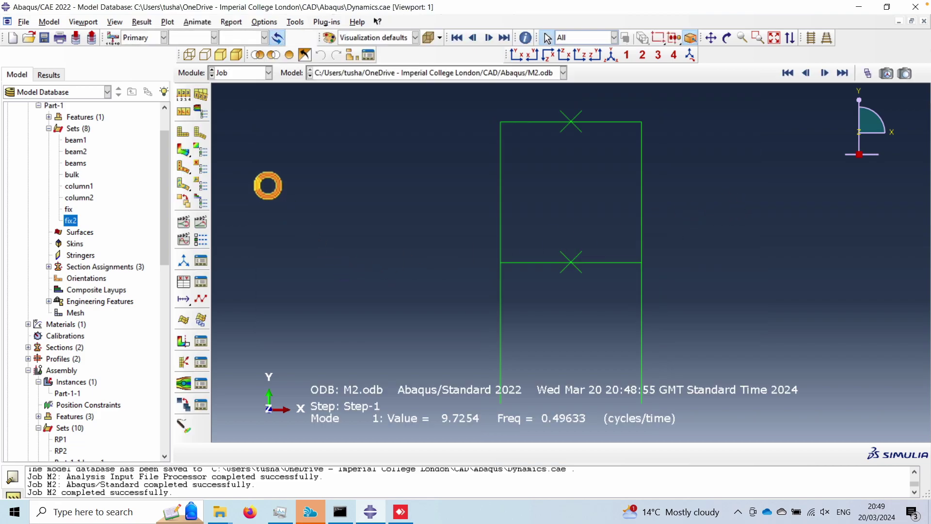
pyautogui.click(184, 150)
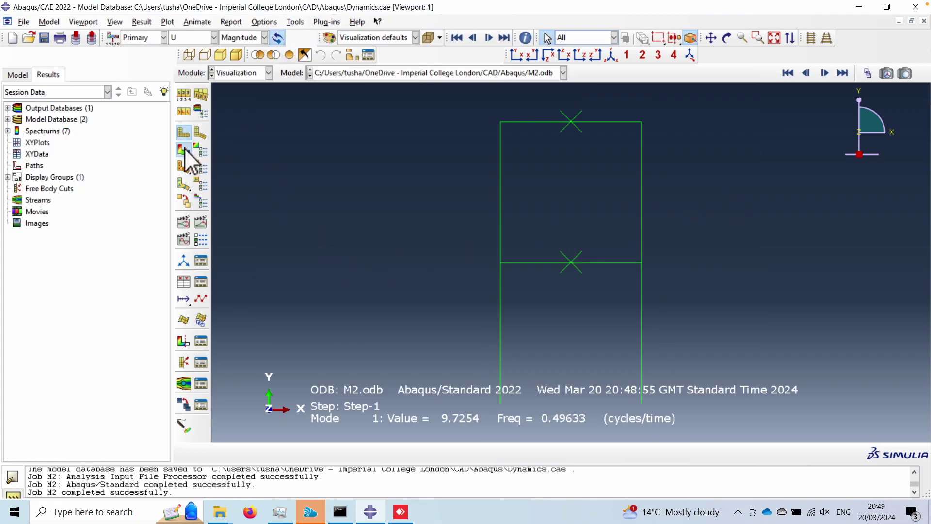
# Plot the U1 and U2 displacement components in turn for mode 1 of the rerun job
pyautogui.click(238, 38)
pyautogui.click(237, 61)
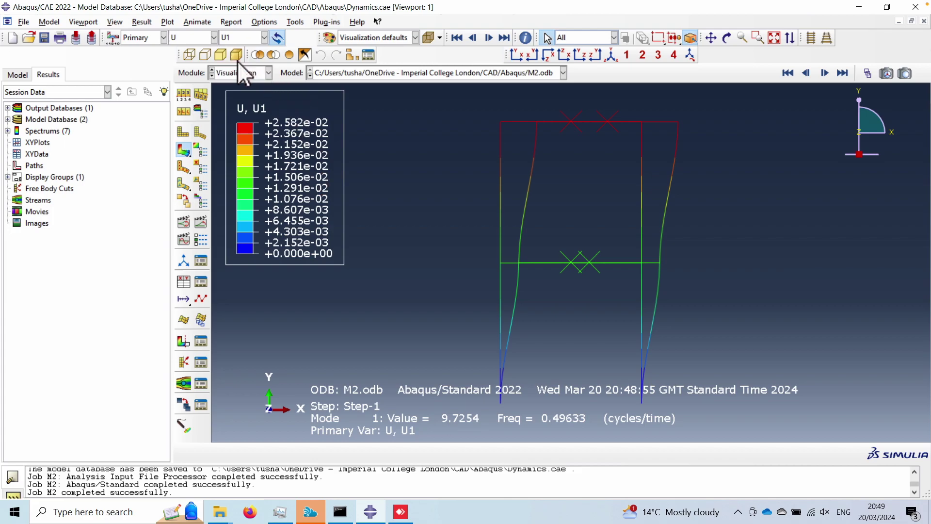
pyautogui.click(242, 36)
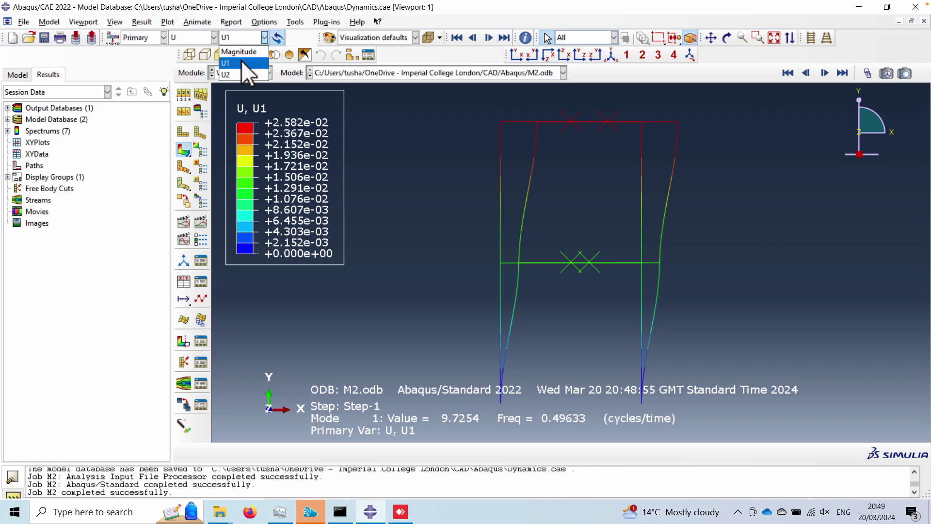
pyautogui.click(239, 71)
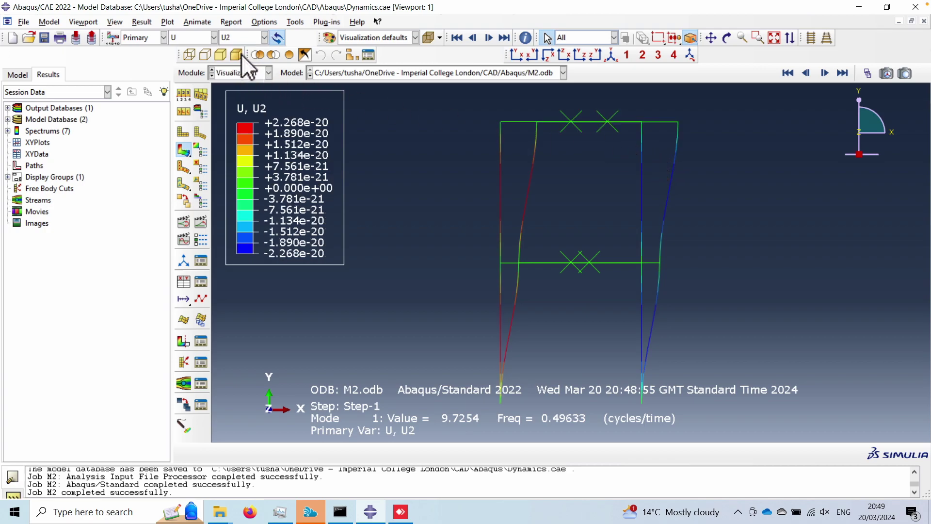
# Plot the U1 contours for mode 2, and switch to the Keynote slide to reveal the Abaqus CAE mode shapes for comparison
pyautogui.click(824, 73)
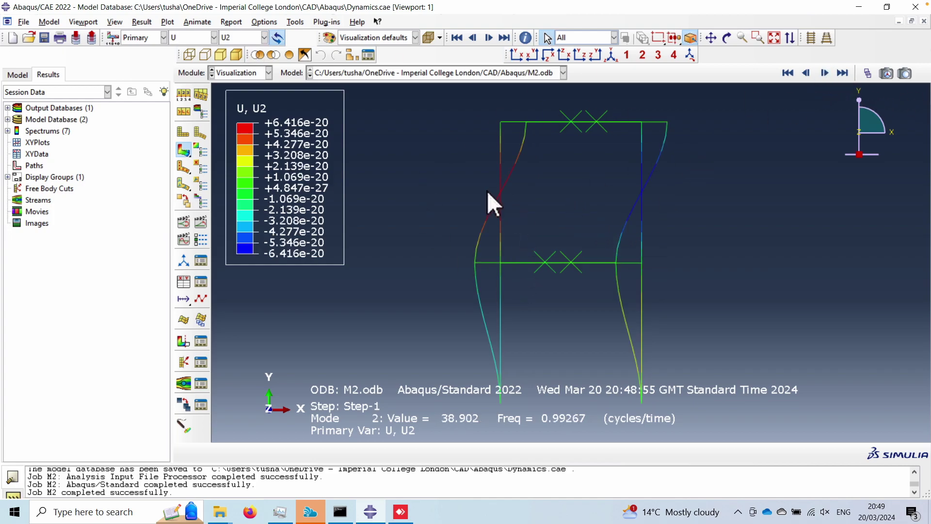
pyautogui.click(257, 38)
pyautogui.click(239, 62)
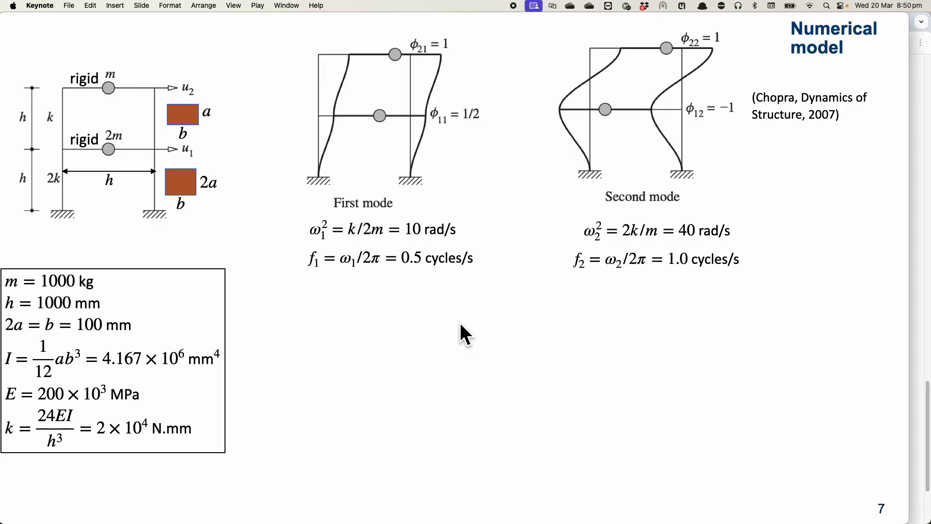
pyautogui.click(459, 322)
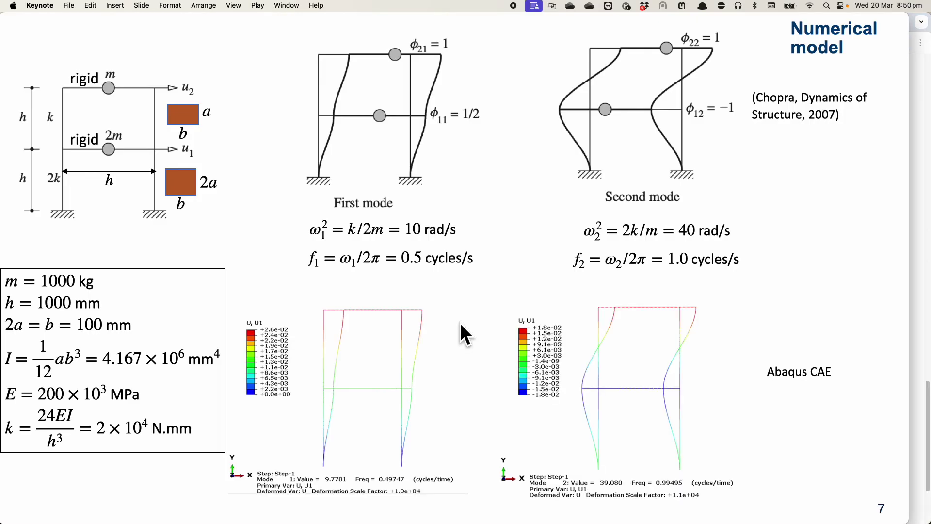
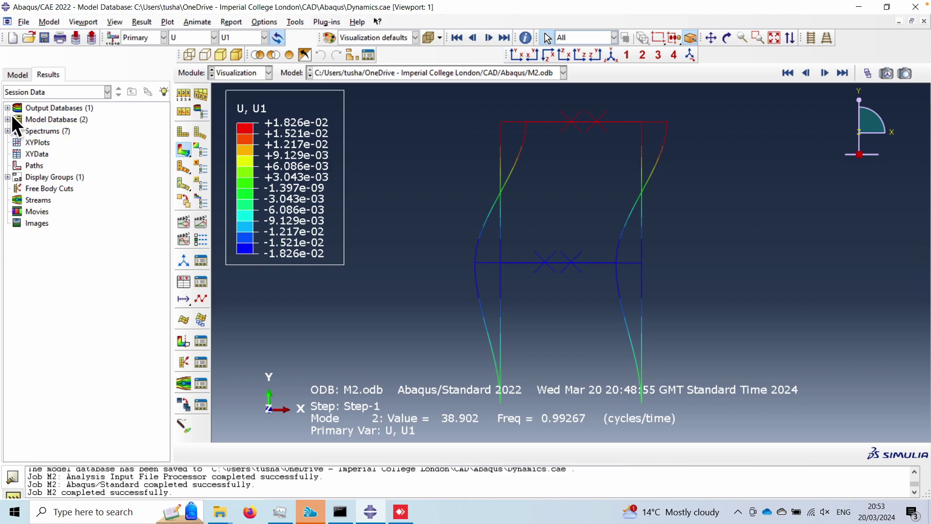
# Copy Model-2 to a new model named Model-3
pyautogui.click(16, 75)
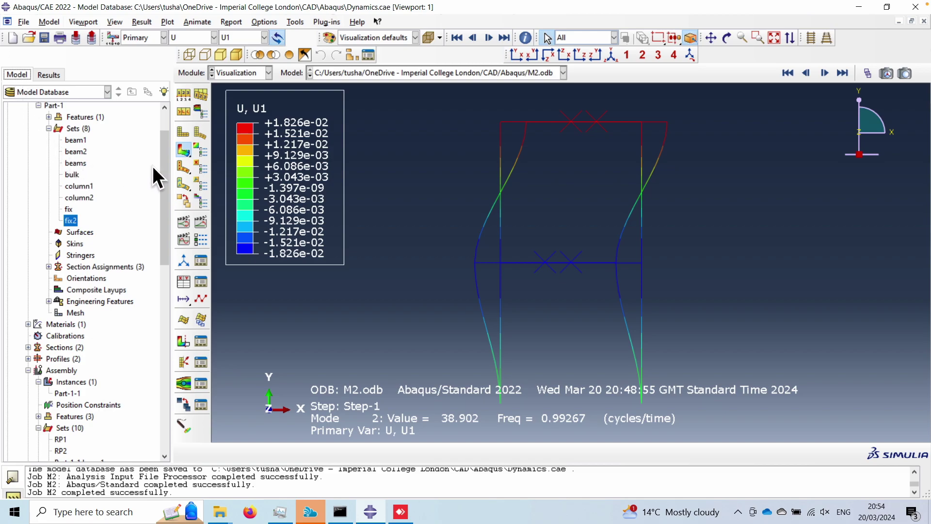
pyautogui.moveTo(162, 165); pyautogui.dragTo(164, 109)
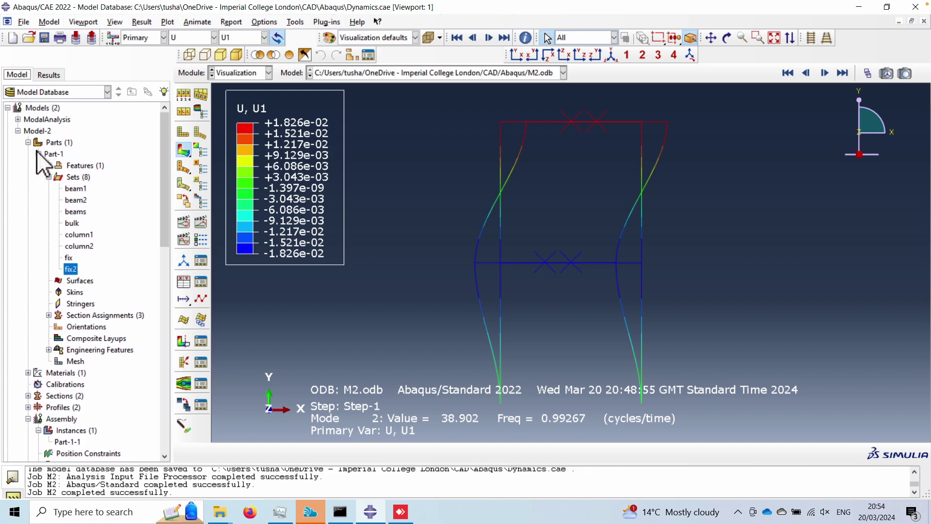
pyautogui.click(18, 131)
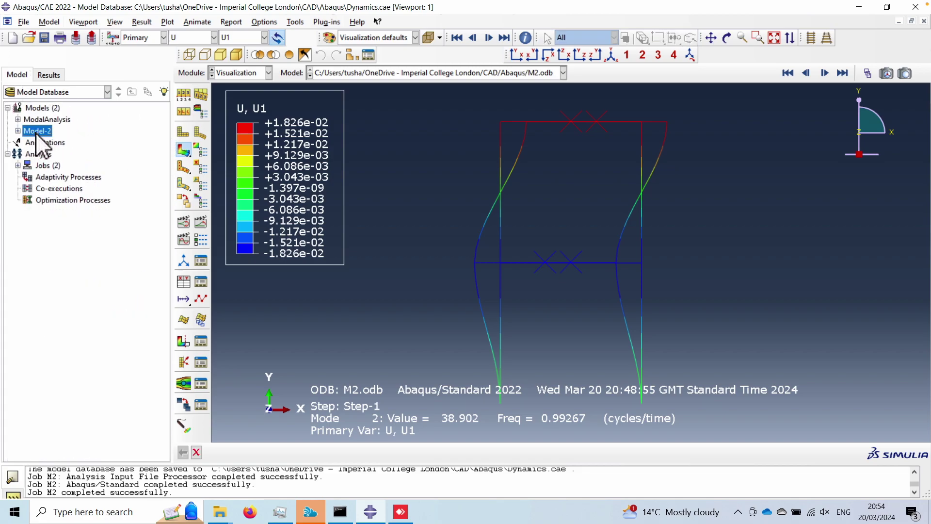
pyautogui.rightClick(37, 133)
pyautogui.click(74, 151)
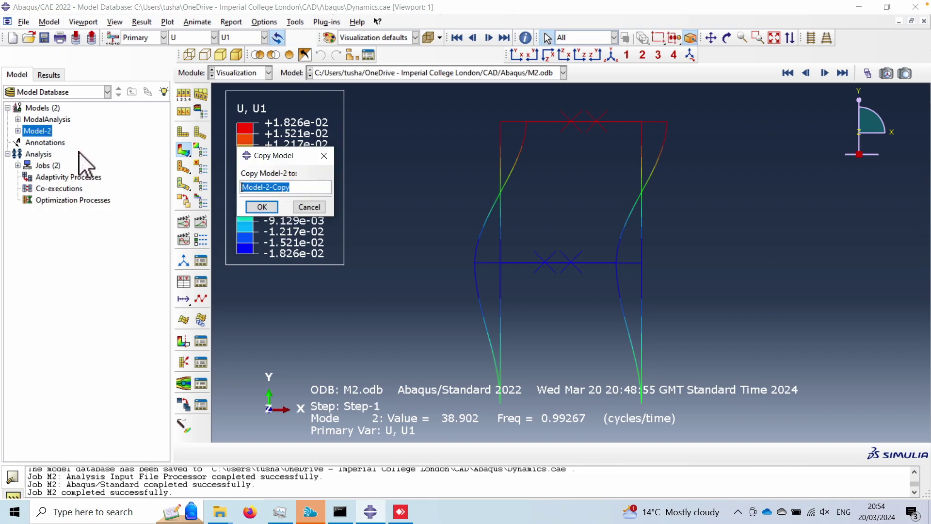
pyautogui.click(262, 186)
pyautogui.moveTo(263, 187); pyautogui.dragTo(319, 187)
pyautogui.write('-')
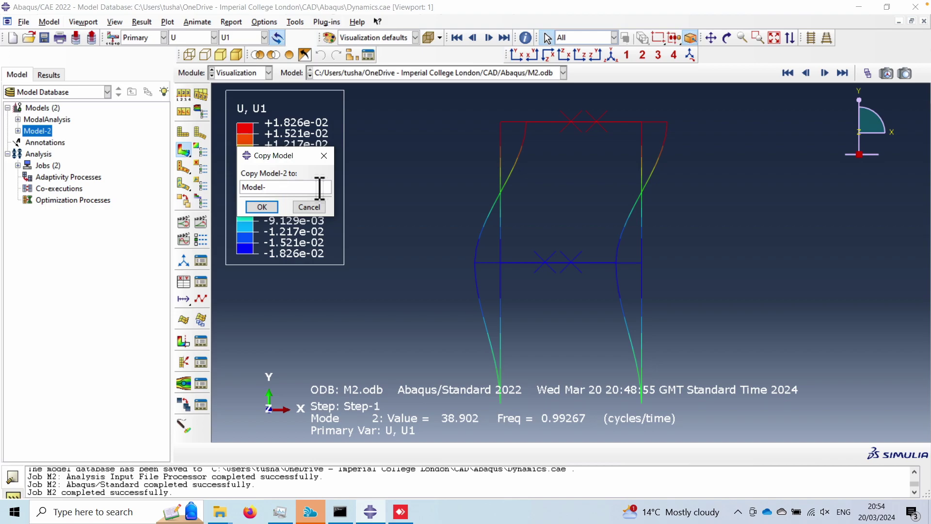
pyautogui.write('3')
pyautogui.click(262, 207)
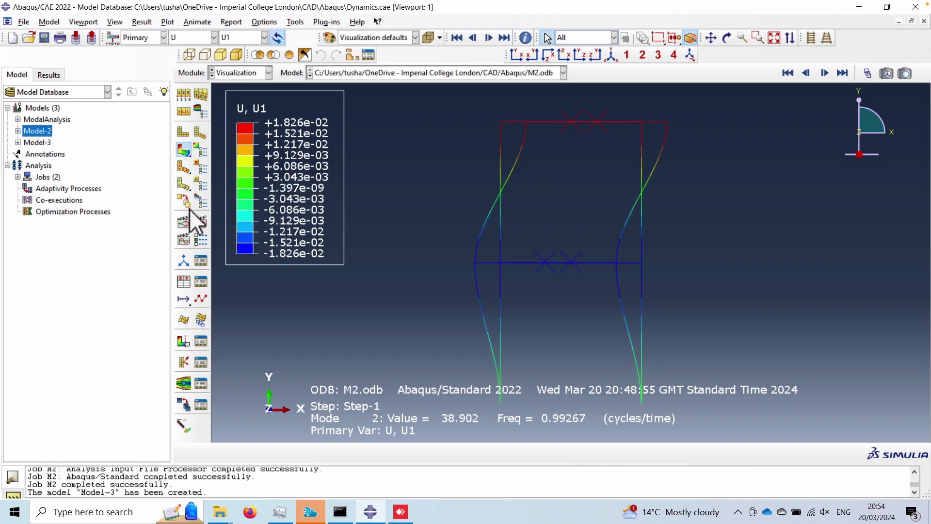
# Display Part-1 of Model-3 in the Part module and expand the model's contents
pyautogui.click(243, 74)
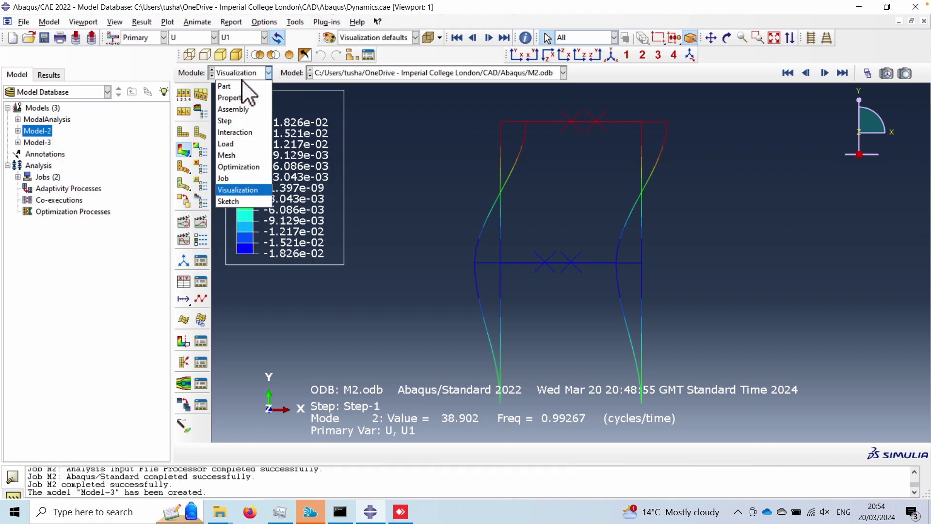
pyautogui.click(239, 84)
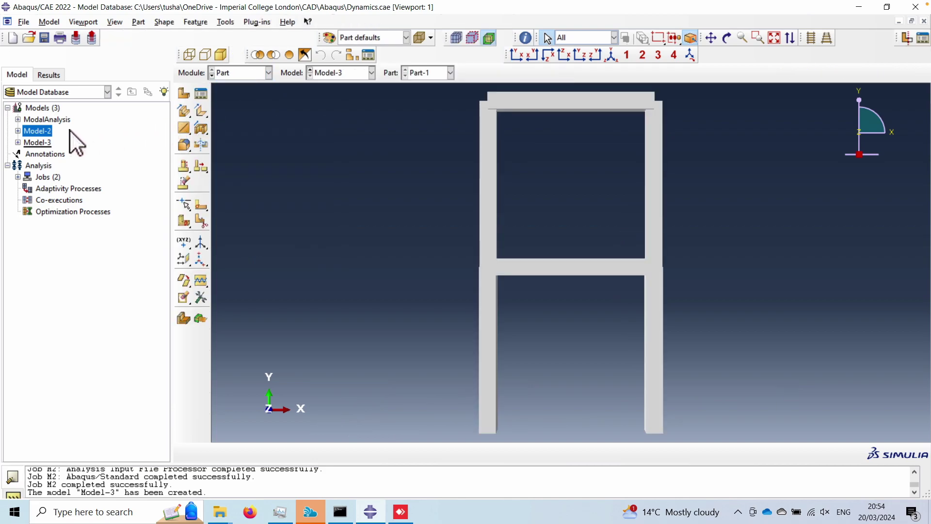
pyautogui.click(18, 142)
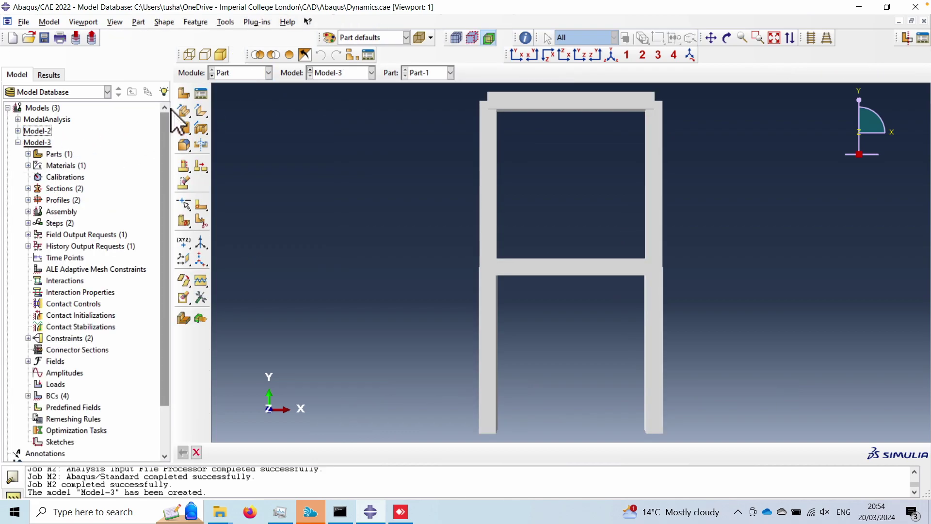
# Add a uniform mass density of 7850e-12 to Material-1 in Model-3
pyautogui.click(229, 73)
pyautogui.click(239, 96)
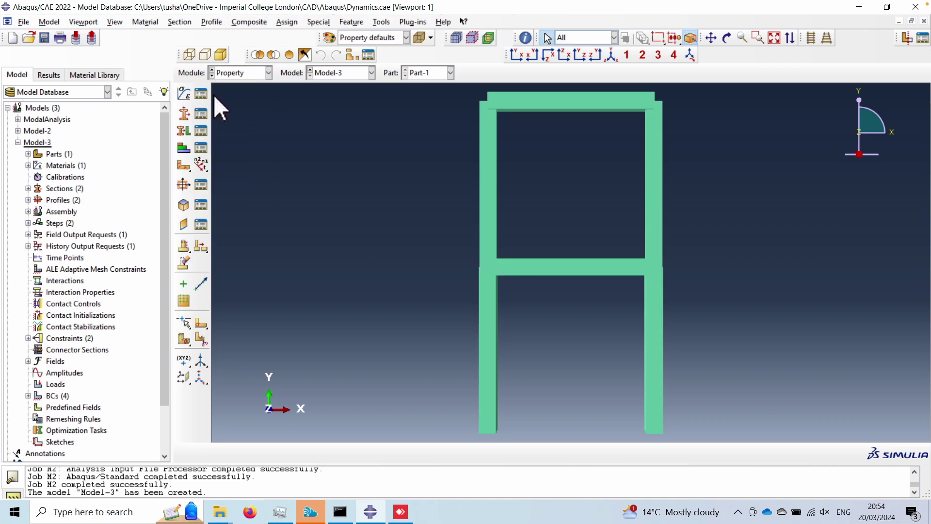
pyautogui.click(201, 93)
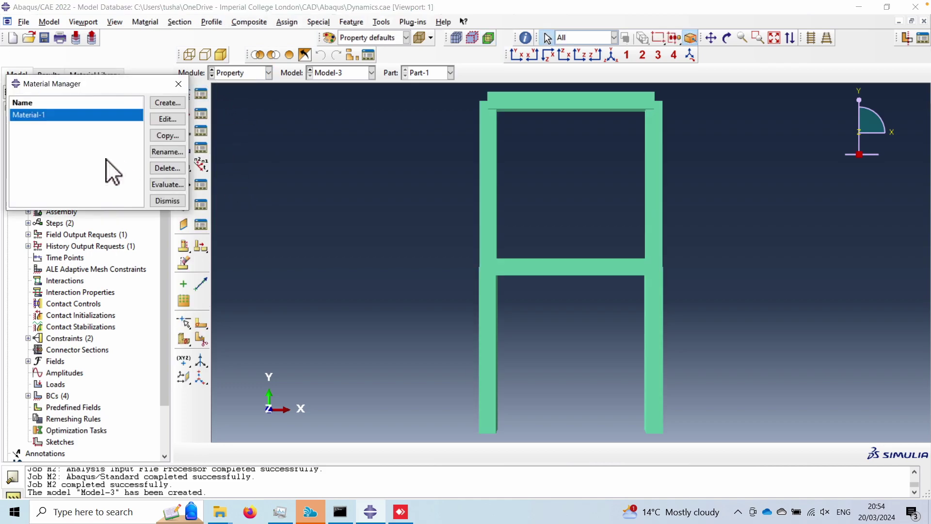
pyautogui.click(165, 118)
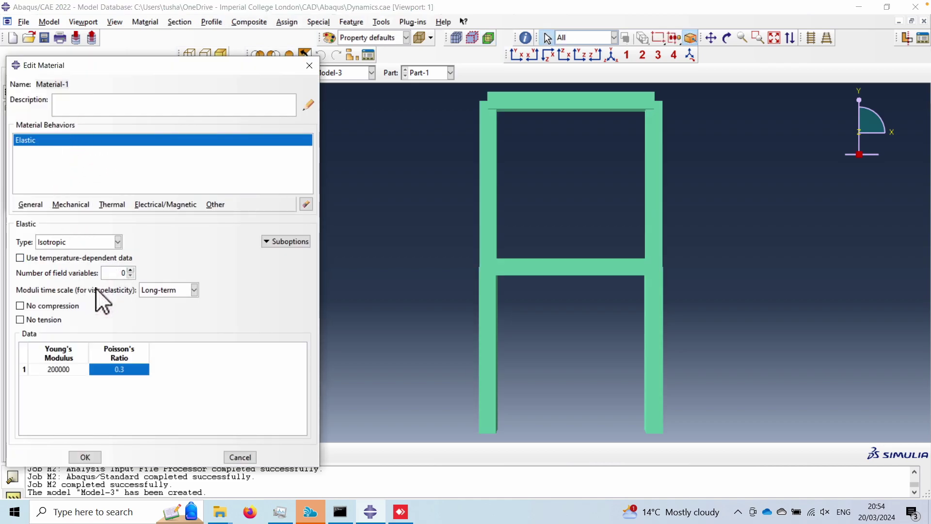
pyautogui.click(31, 205)
pyautogui.click(46, 215)
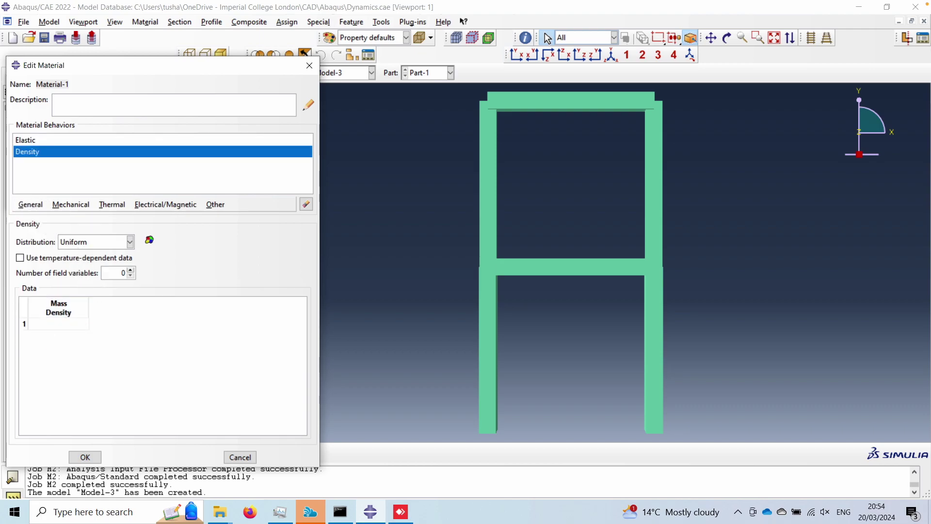
pyautogui.click(58, 322)
pyautogui.write('7850e-12')
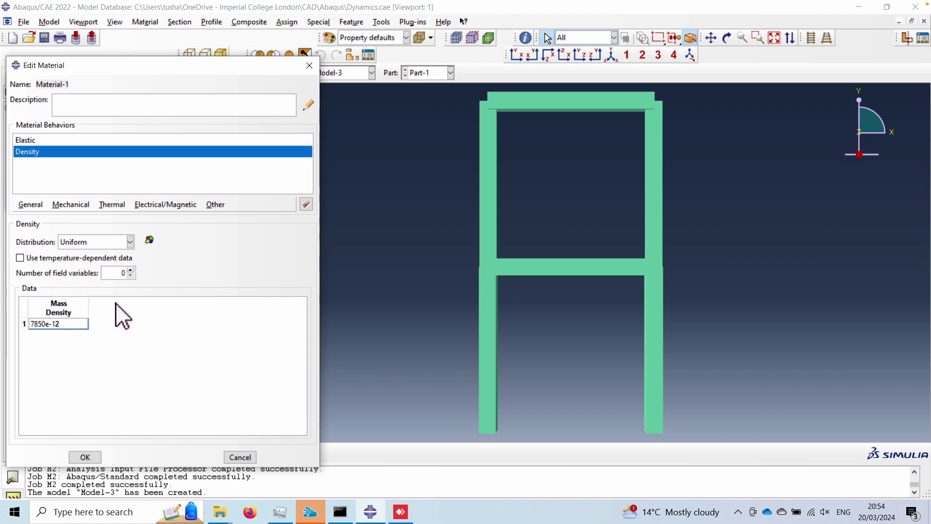
pyautogui.click(88, 456)
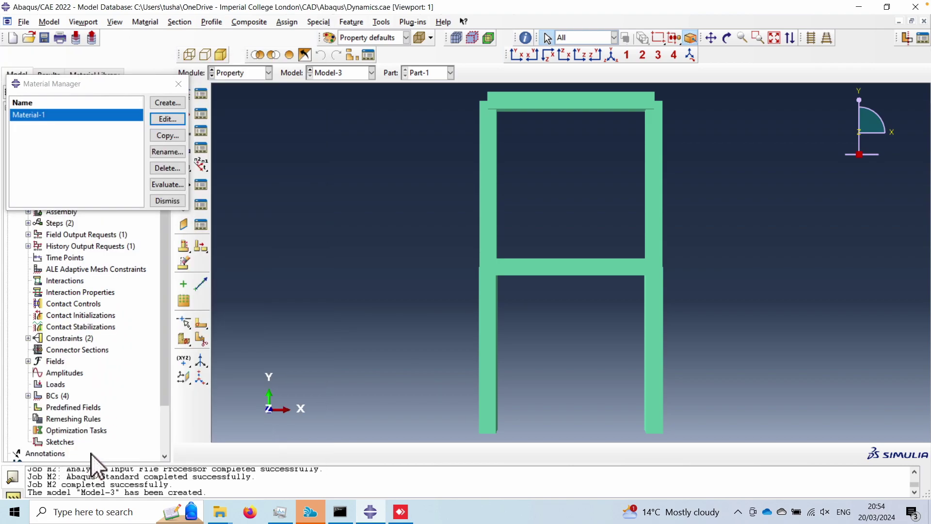
pyautogui.click(169, 198)
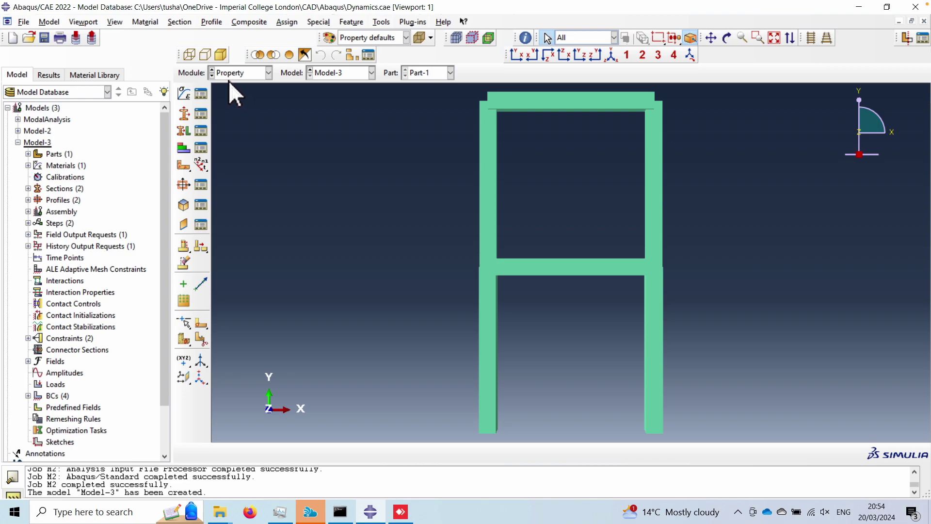
# Suppress the rigid body constraints Constraint-1 and Constraint-2 in Model-3
pyautogui.click(250, 72)
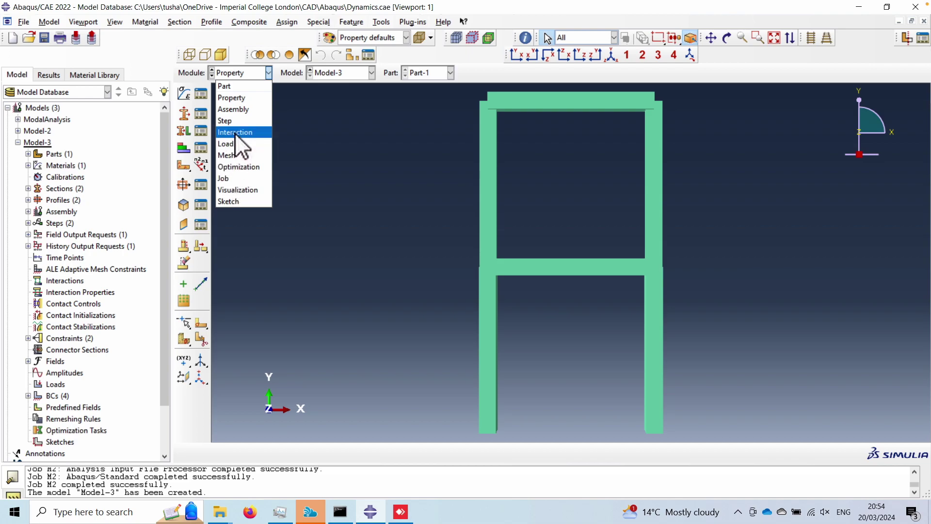
pyautogui.click(333, 177)
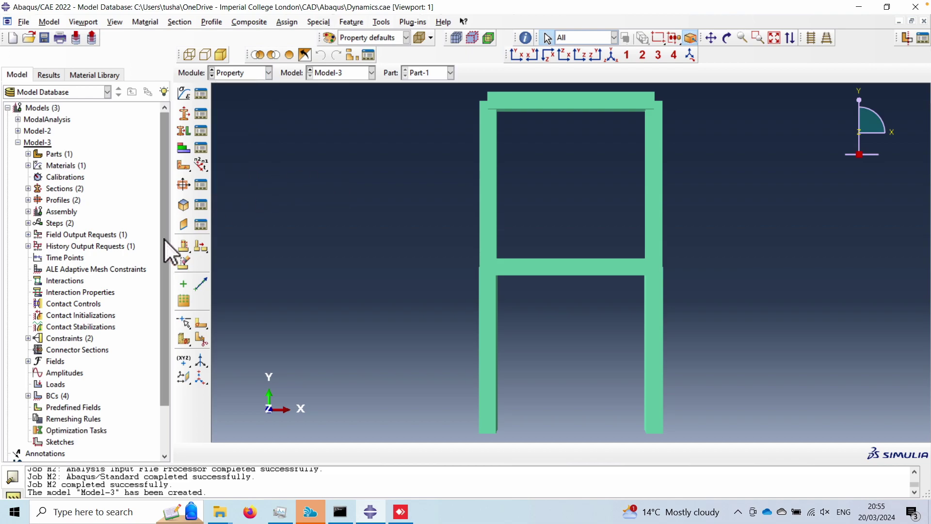
pyautogui.scroll(-1, 165, 240)
pyautogui.click(243, 76)
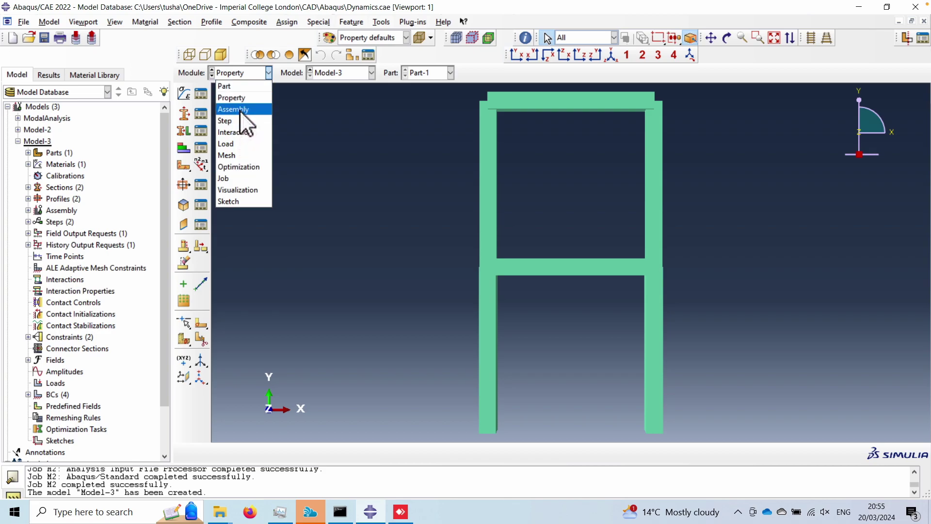
pyautogui.click(241, 133)
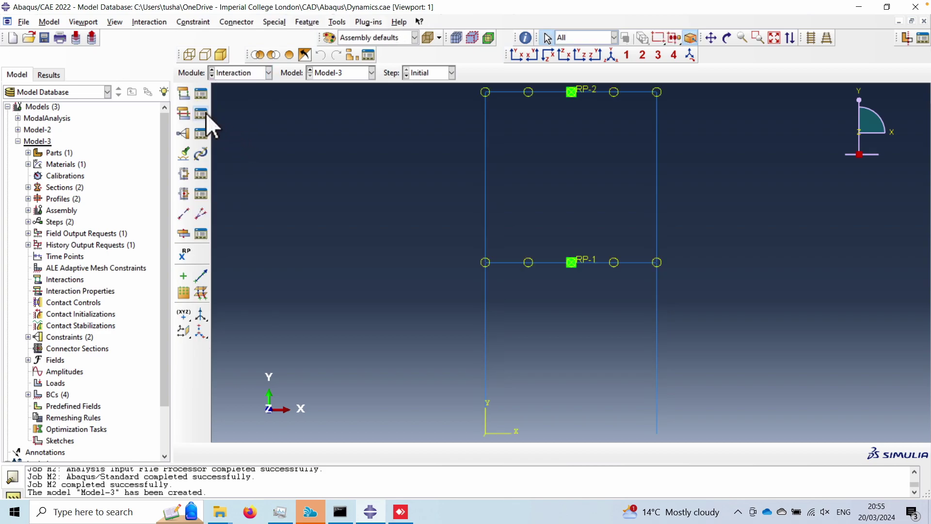
pyautogui.click(201, 133)
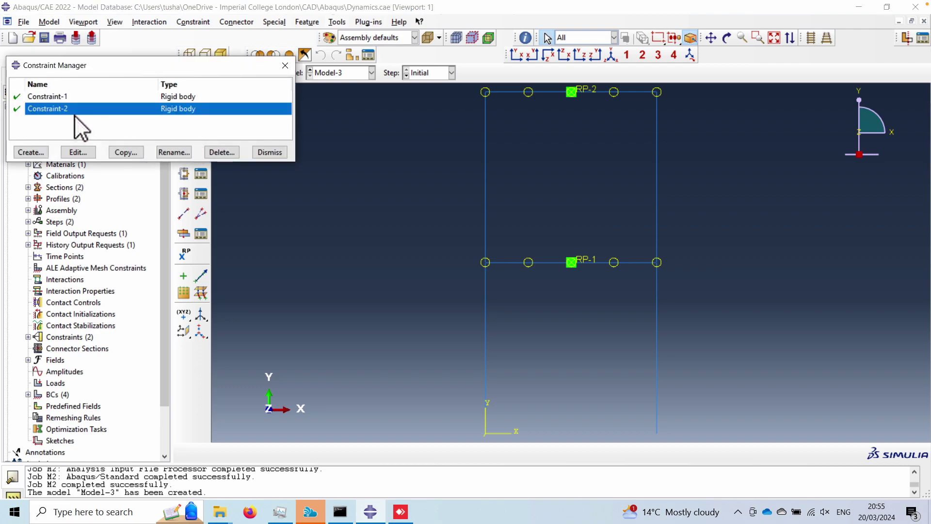
pyautogui.keyDown('ctrl'); pyautogui.click(20, 97); pyautogui.keyUp('ctrl')
pyautogui.click(17, 109)
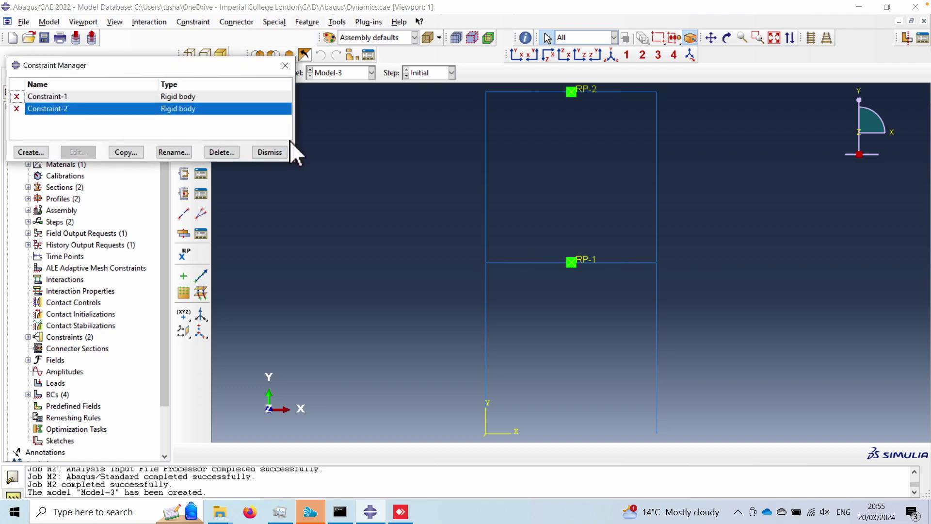
pyautogui.click(270, 152)
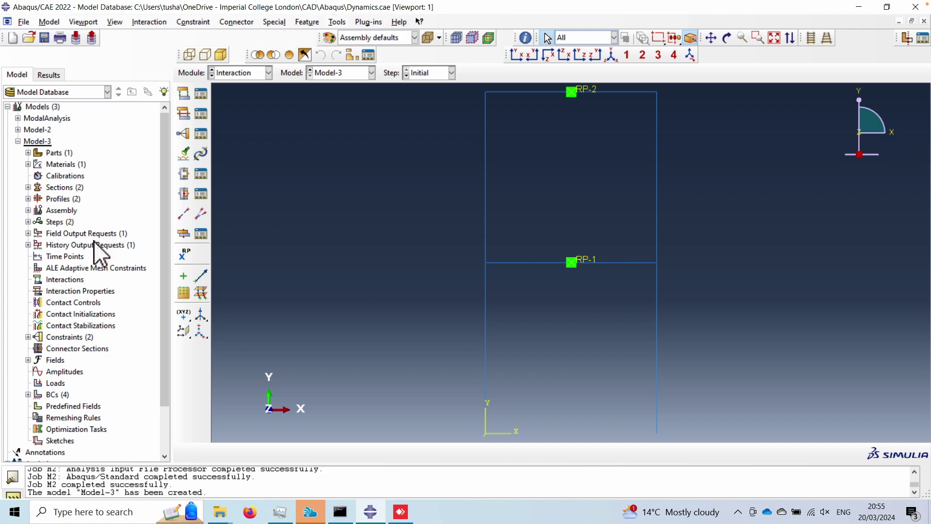
# Expand Model-3's assembly to list its instances, features and the inertias among its engineering features
pyautogui.scroll(-3, 80, 247)
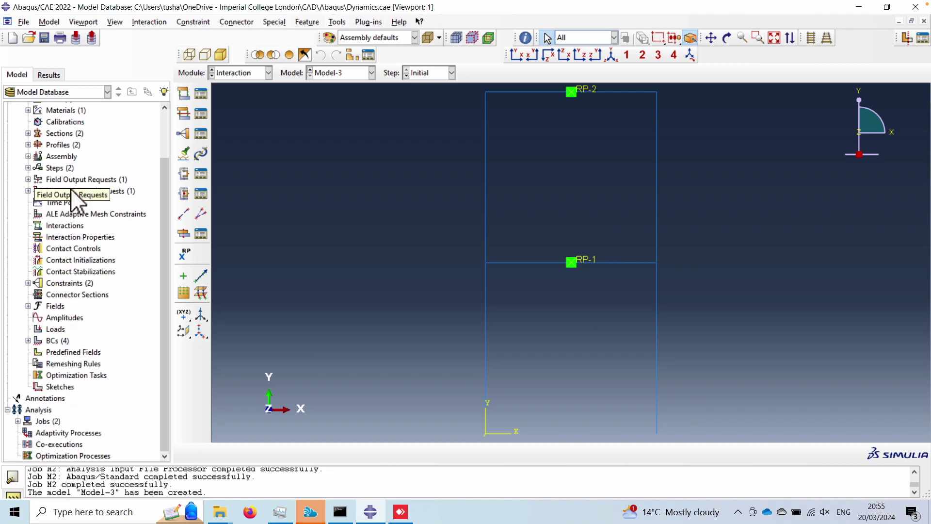
pyautogui.scroll(1, 77, 192)
pyautogui.scroll(2, 79, 179)
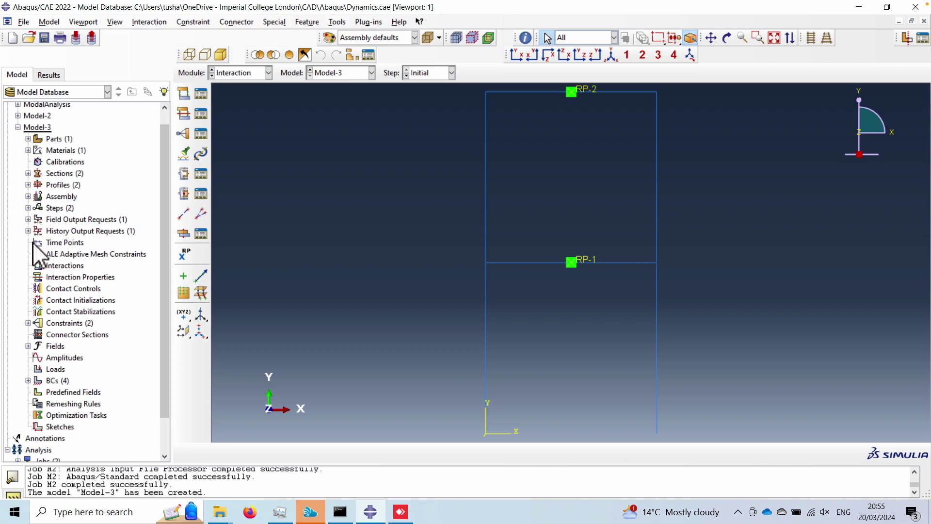
pyautogui.click(28, 196)
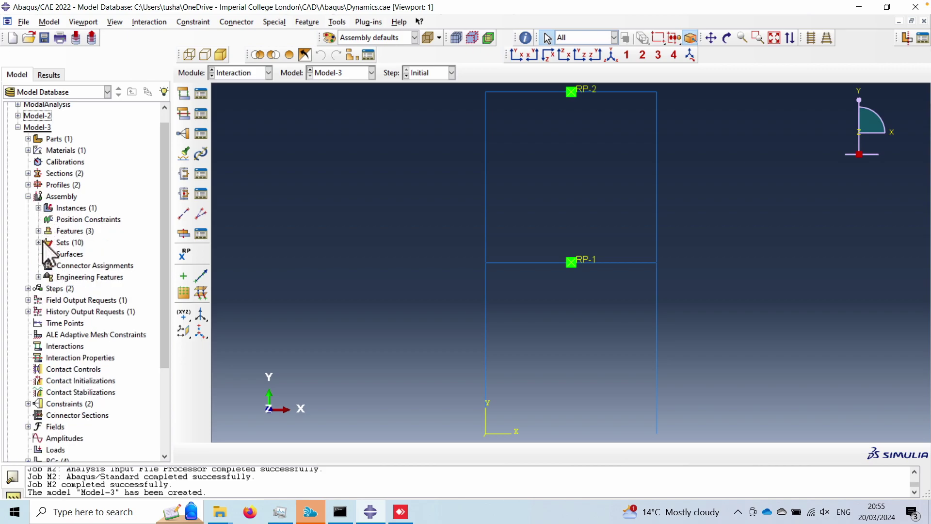
pyautogui.click(38, 231)
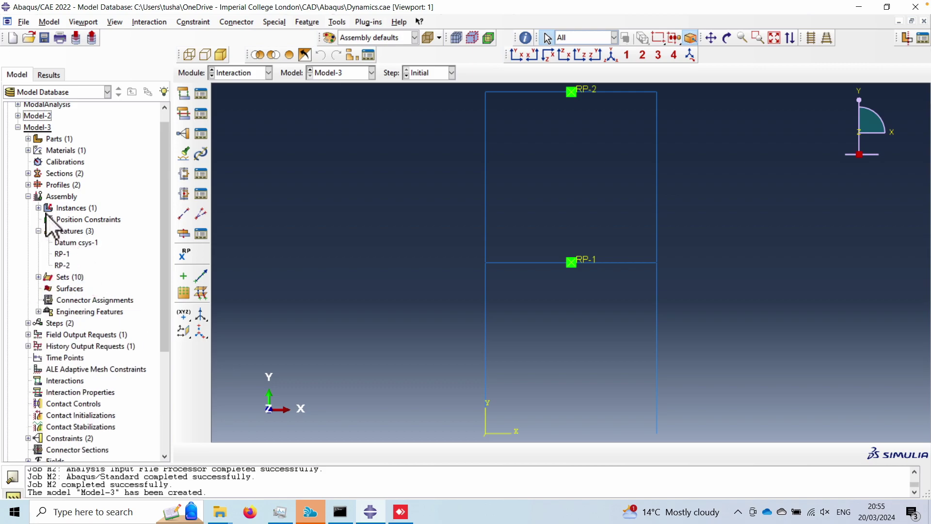
pyautogui.click(39, 208)
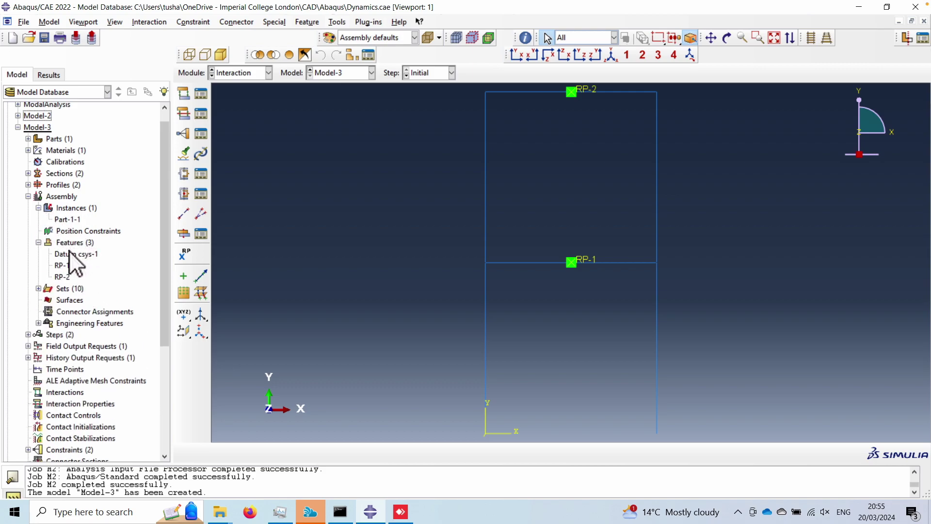
pyautogui.click(38, 323)
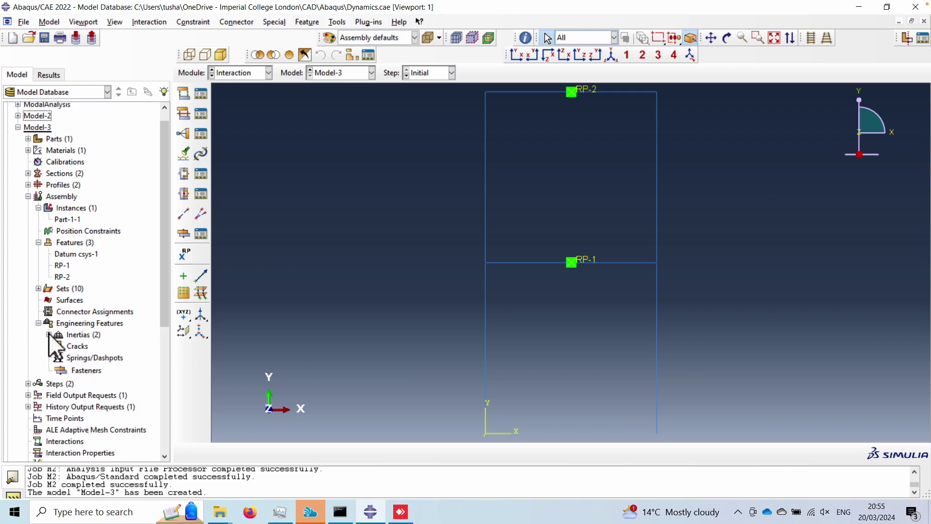
pyautogui.click(48, 335)
# Suppress Inertia-1 and Inertia-2 in Model-3's assembly
pyautogui.click(78, 345)
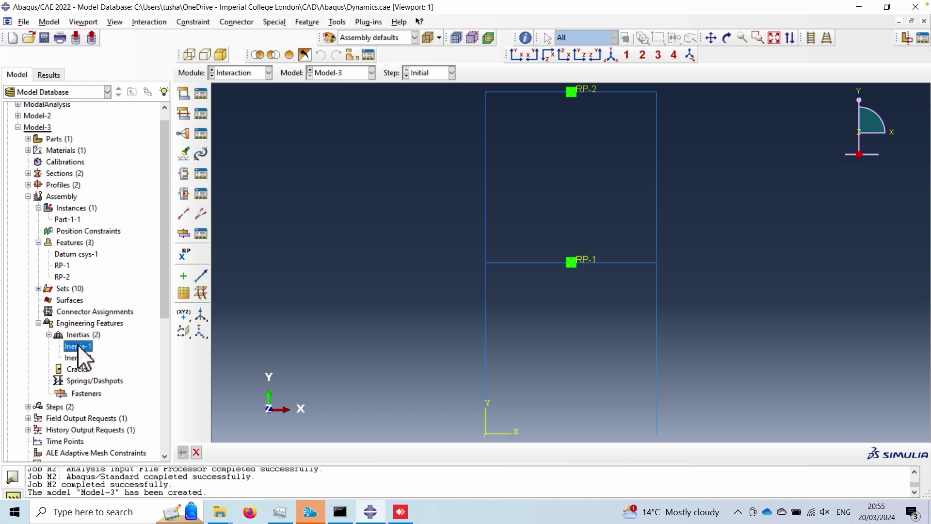
pyautogui.rightClick(78, 345)
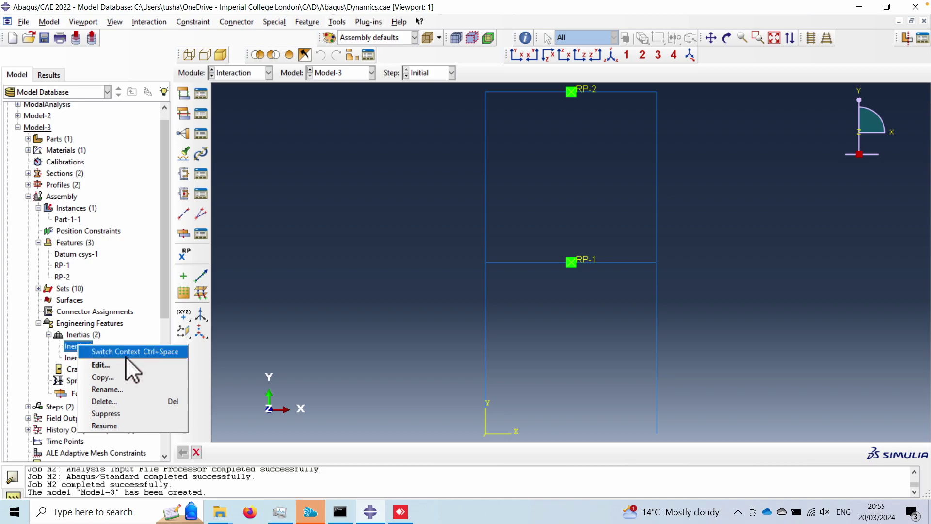
pyautogui.click(111, 413)
pyautogui.click(77, 358)
pyautogui.rightClick(77, 358)
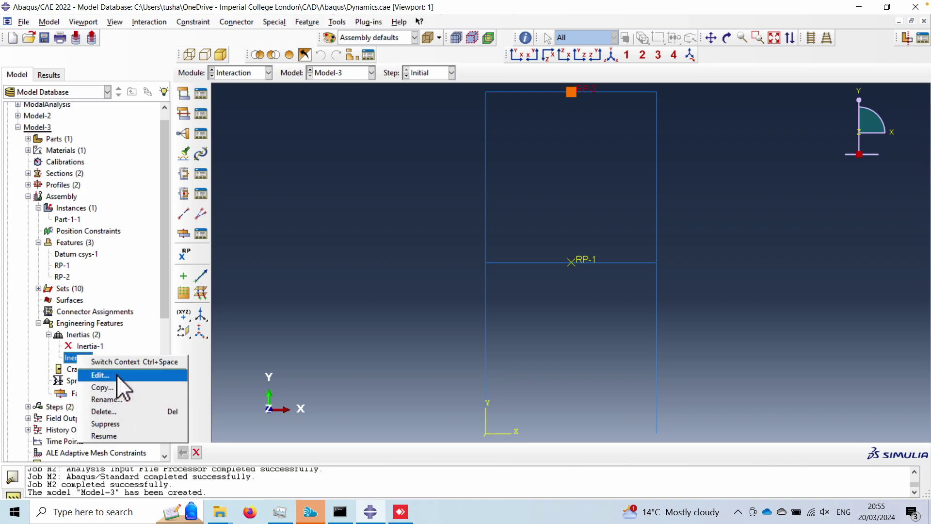
pyautogui.click(112, 424)
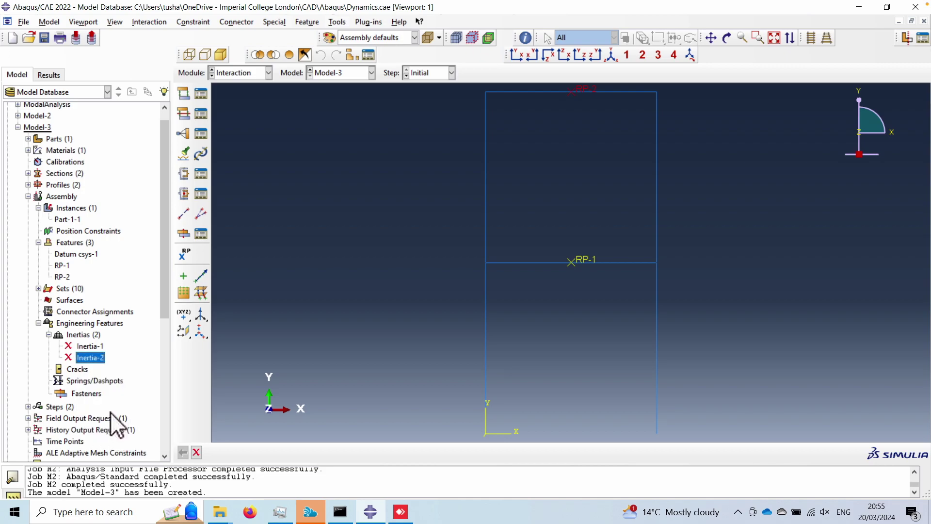
pyautogui.click(136, 344)
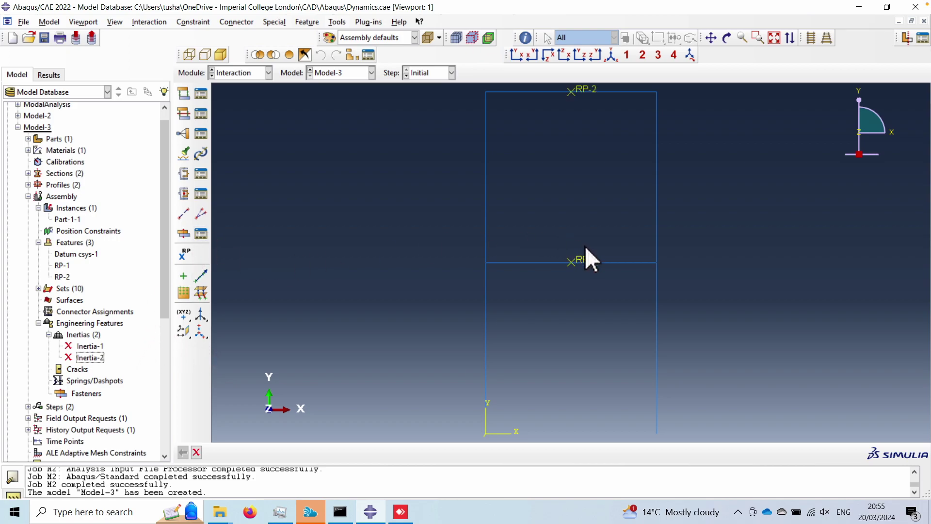
# Display Part-1 of Model-3 in the Part module in an isometric view to examine the frame's beam profiles
pyautogui.click(251, 72)
pyautogui.click(231, 88)
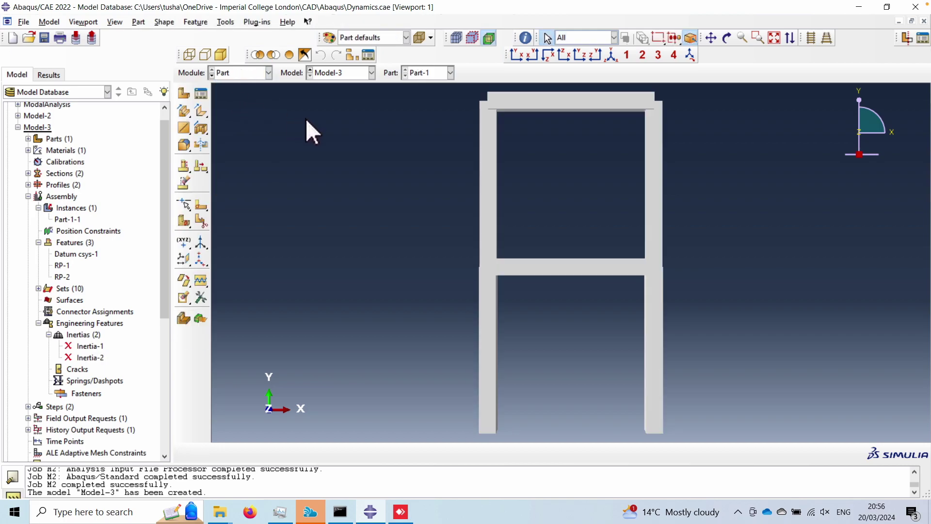
pyautogui.click(612, 56)
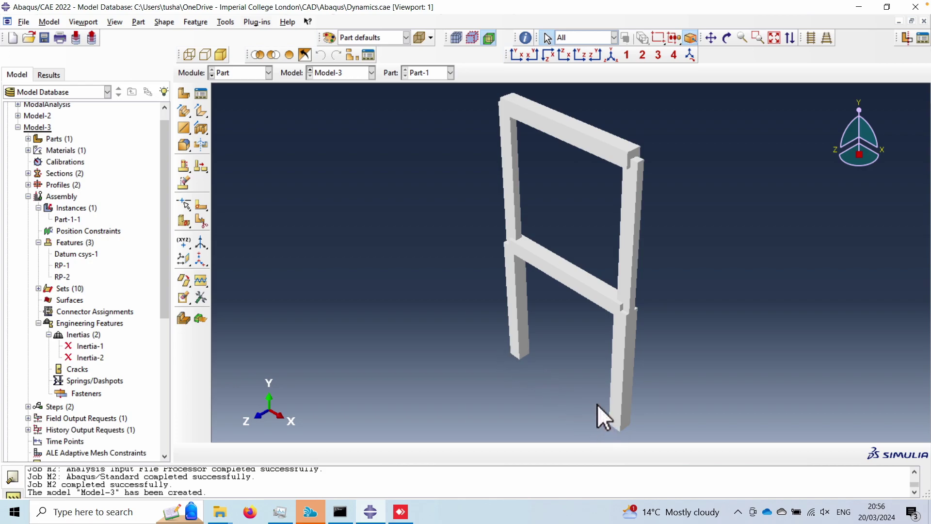
# Create a full analysis job named M3 for Model-3
pyautogui.click(249, 76)
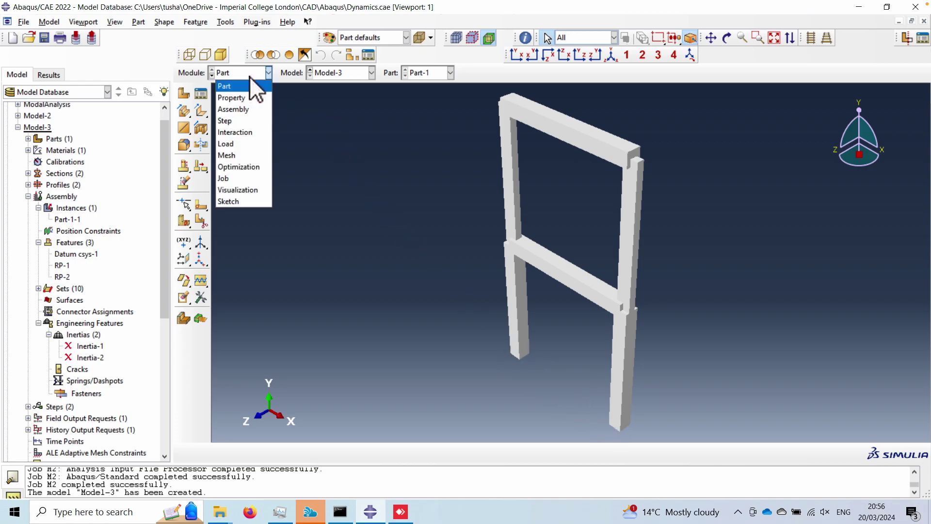
pyautogui.click(234, 178)
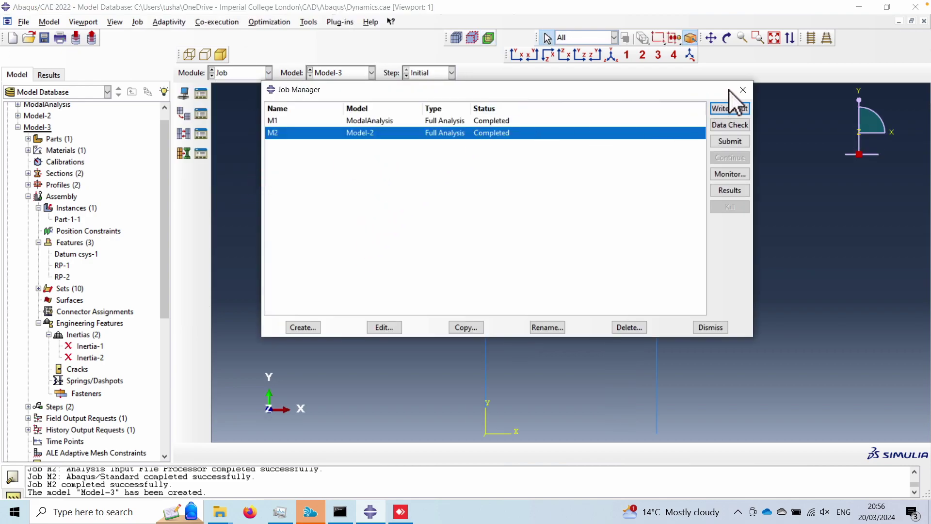
pyautogui.click(304, 327)
pyautogui.write('M3')
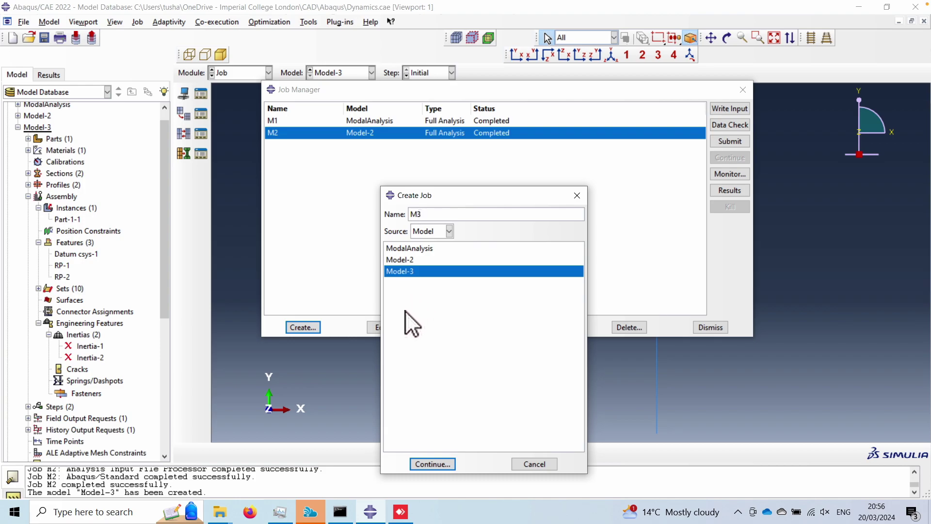
pyautogui.click(438, 462)
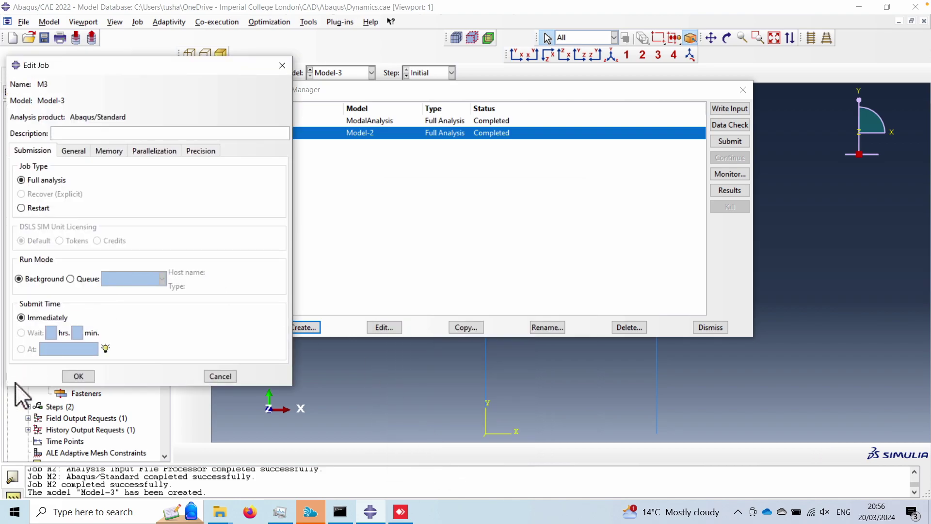
pyautogui.click(75, 377)
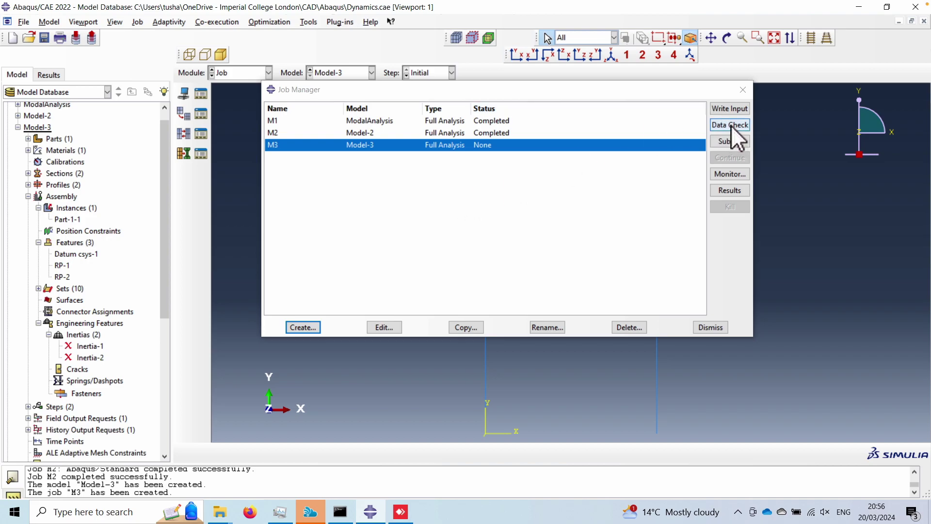
# Submit job M3 and check its errors, warnings and output in the job monitor
pyautogui.click(731, 144)
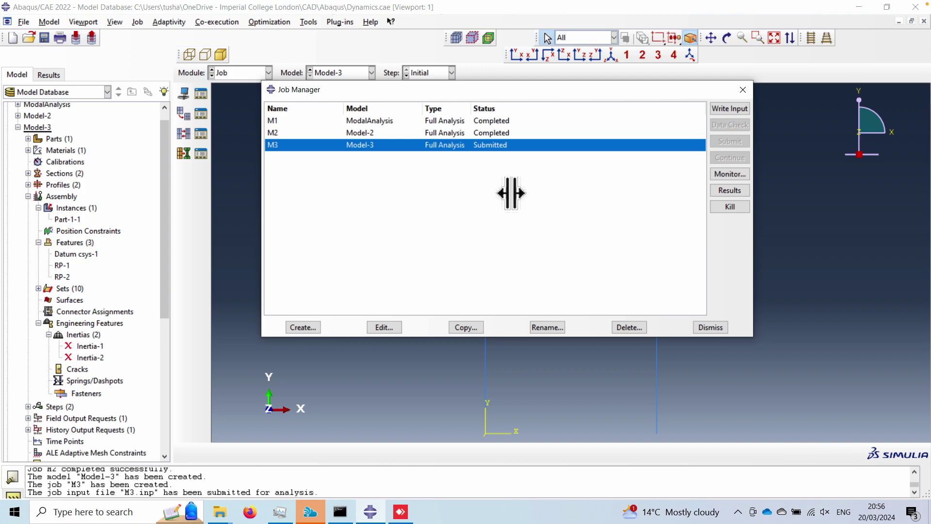
pyautogui.click(739, 174)
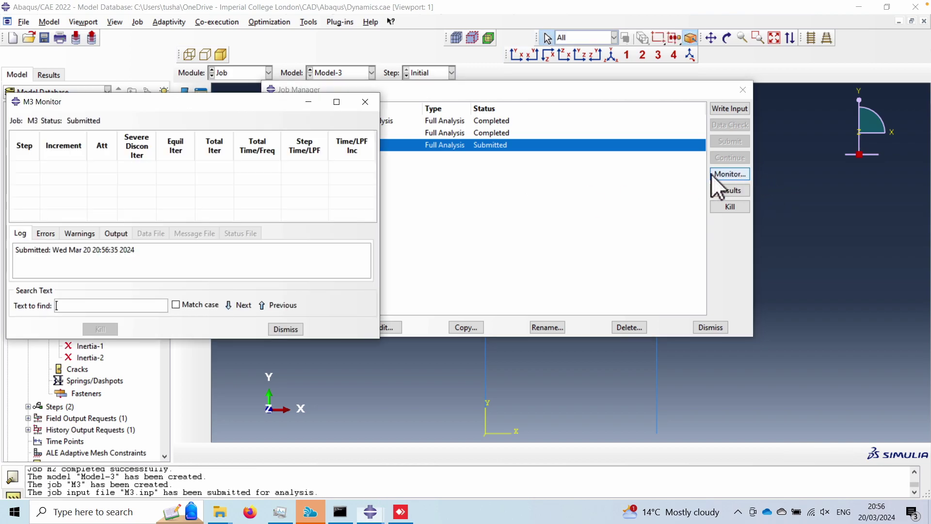
pyautogui.click(47, 234)
pyautogui.click(79, 234)
pyautogui.click(112, 233)
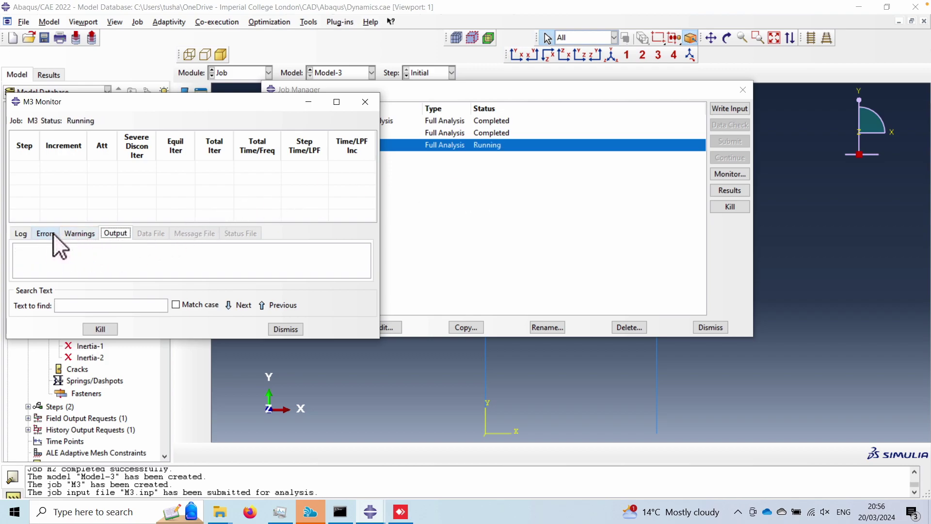
pyautogui.click(68, 233)
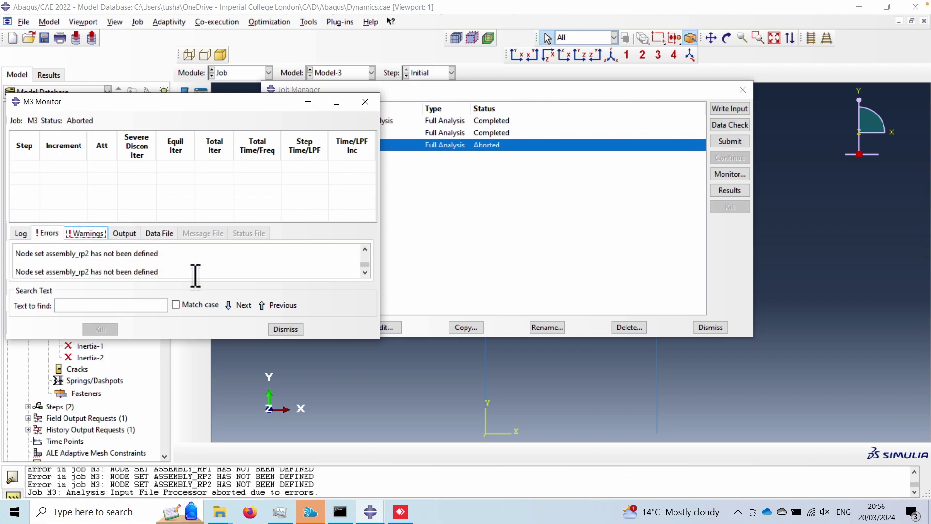
pyautogui.click(285, 329)
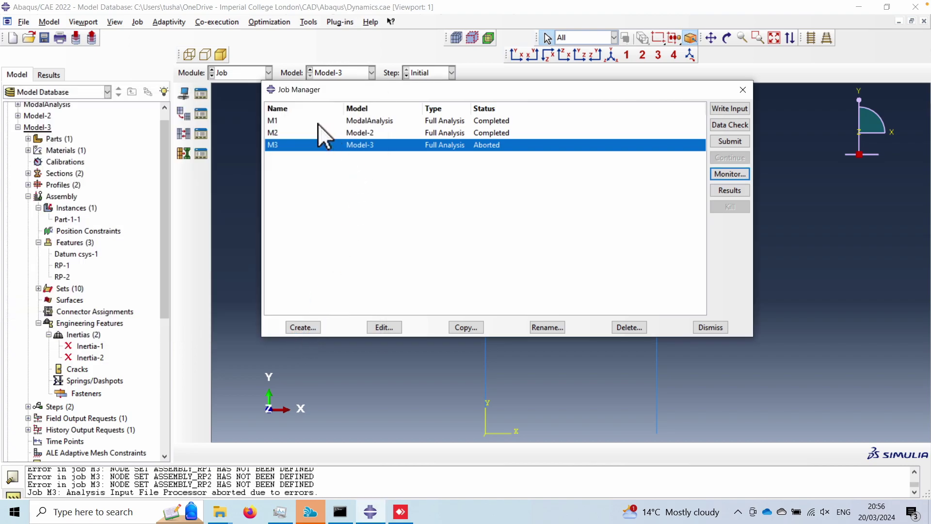
# Suppress the boundary conditions BC-4 and BC-3 at Model-3's reference points
pyautogui.click(236, 74)
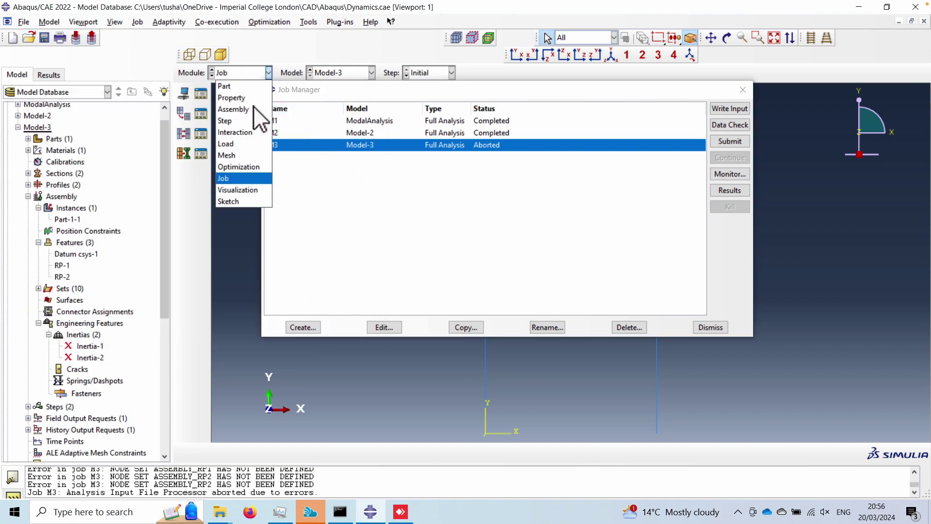
pyautogui.click(238, 143)
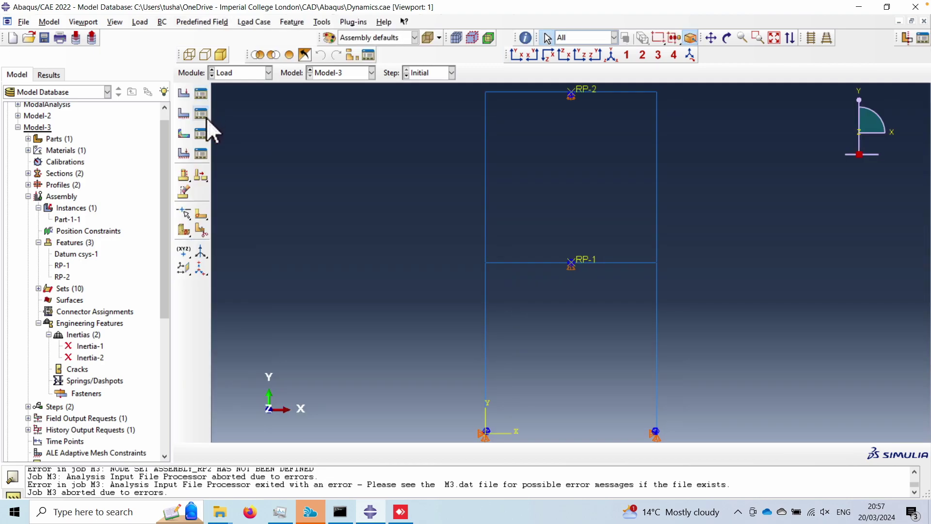
pyautogui.click(201, 114)
pyautogui.click(15, 151)
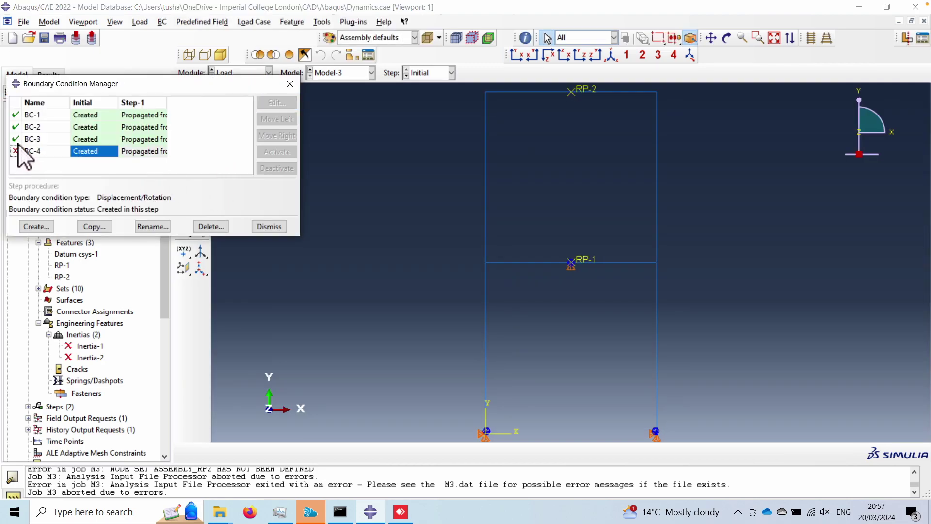
pyautogui.click(16, 139)
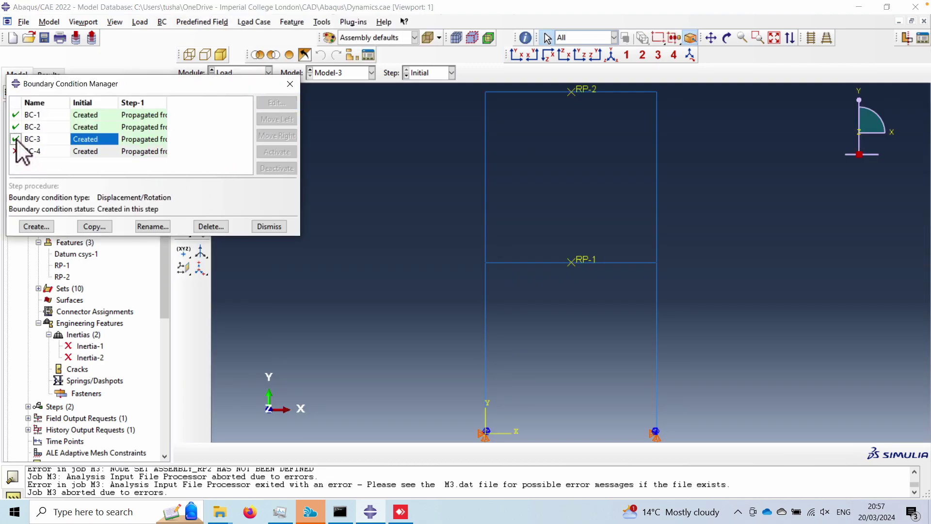
pyautogui.click(275, 226)
# Resubmit job M3 for analysis, overwriting its existing job files
pyautogui.click(235, 73)
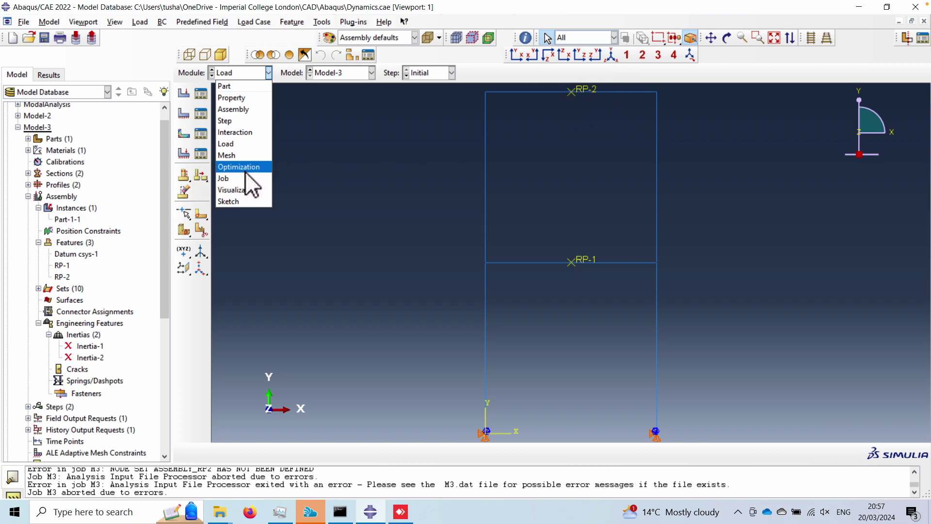
pyautogui.click(229, 177)
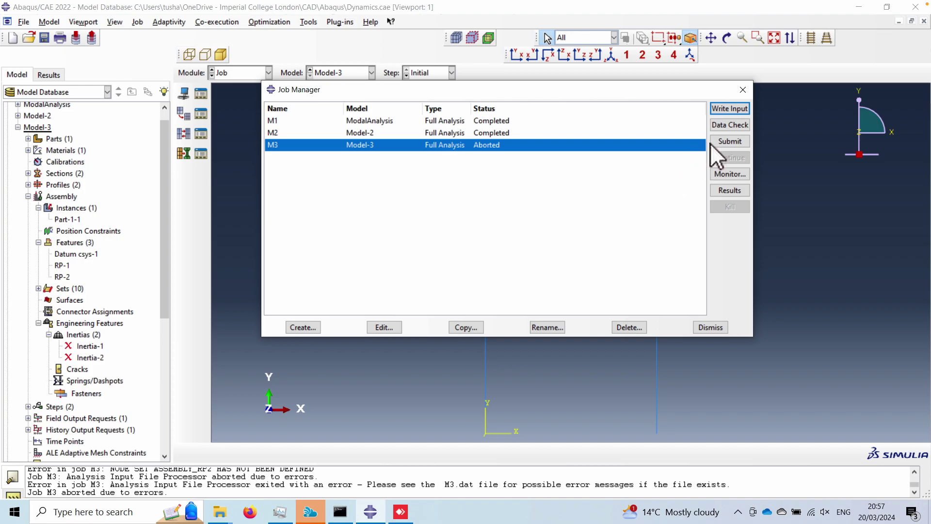
pyautogui.click(728, 142)
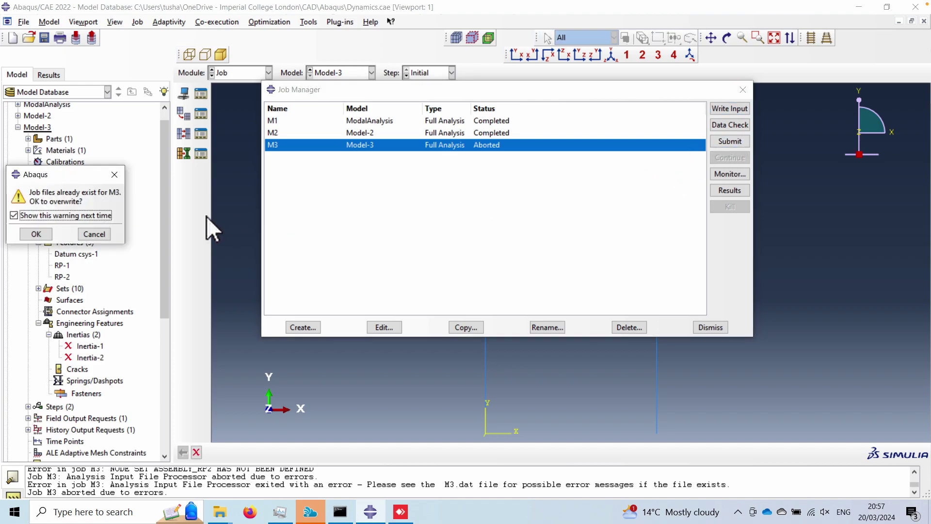
pyautogui.click(35, 234)
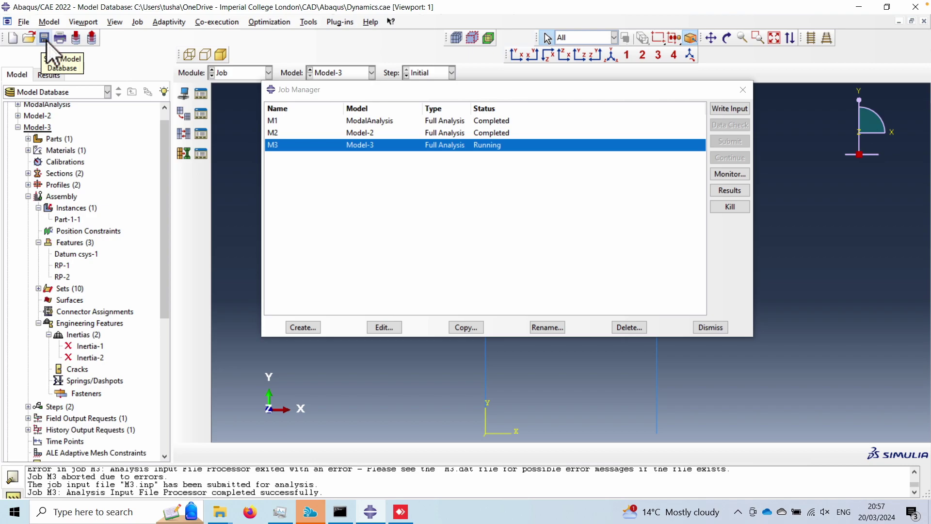
# Monitor job M3's progress and view its message file in a widened monitor window
pyautogui.click(721, 173)
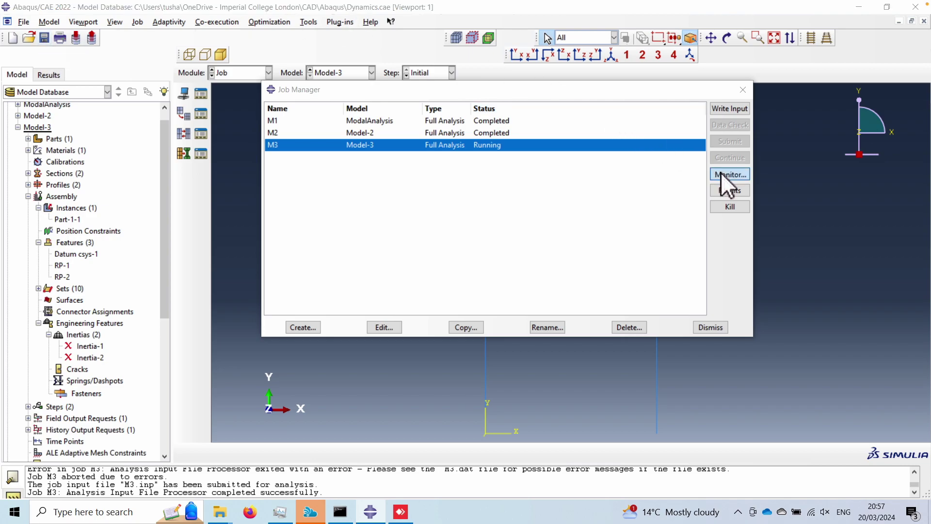
pyautogui.moveTo(230, 106); pyautogui.dragTo(394, 79)
pyautogui.click(362, 209)
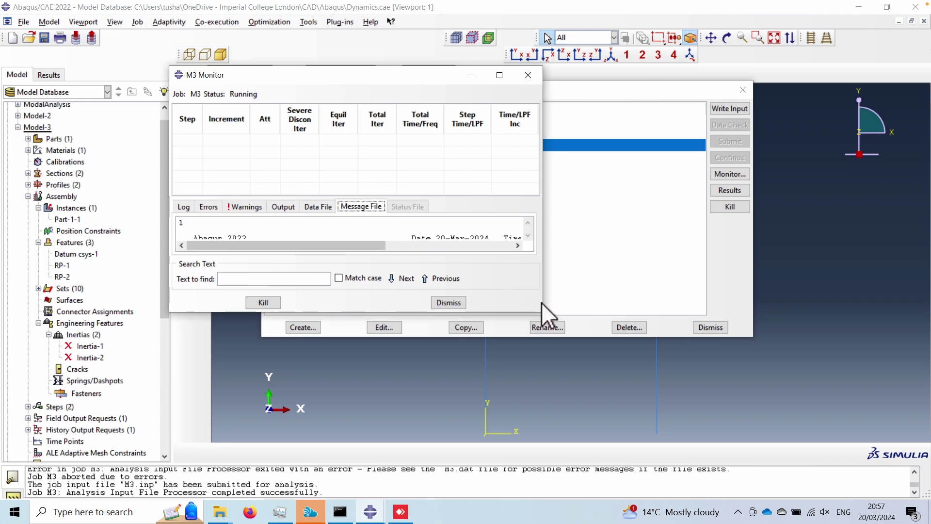
pyautogui.moveTo(543, 304); pyautogui.dragTo(708, 305)
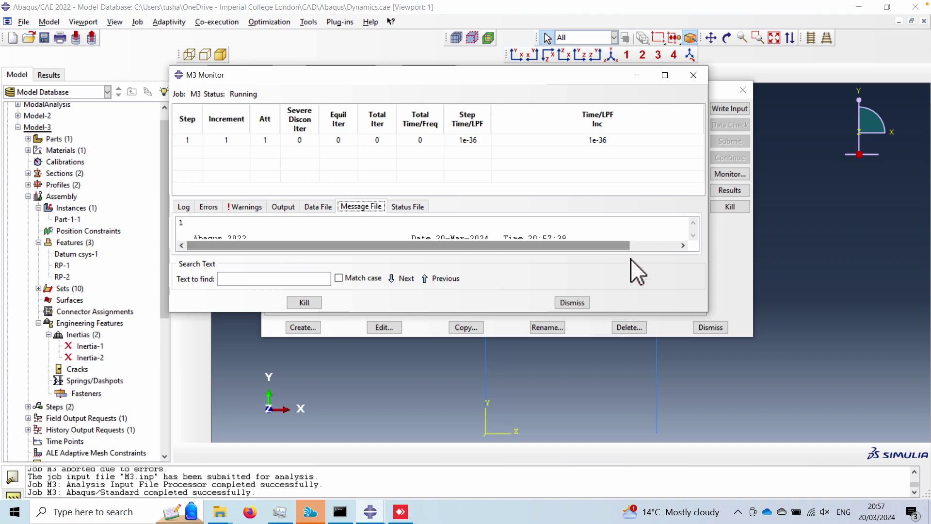
pyautogui.click(574, 301)
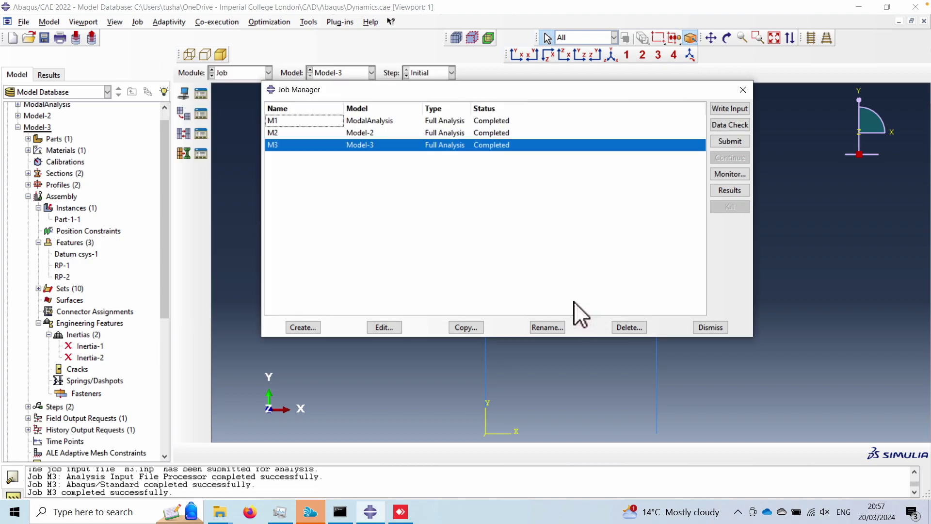
# Plot job M3's displacement contours on the deformed shape with the deformation scale factor set to auto-compute
pyautogui.click(729, 190)
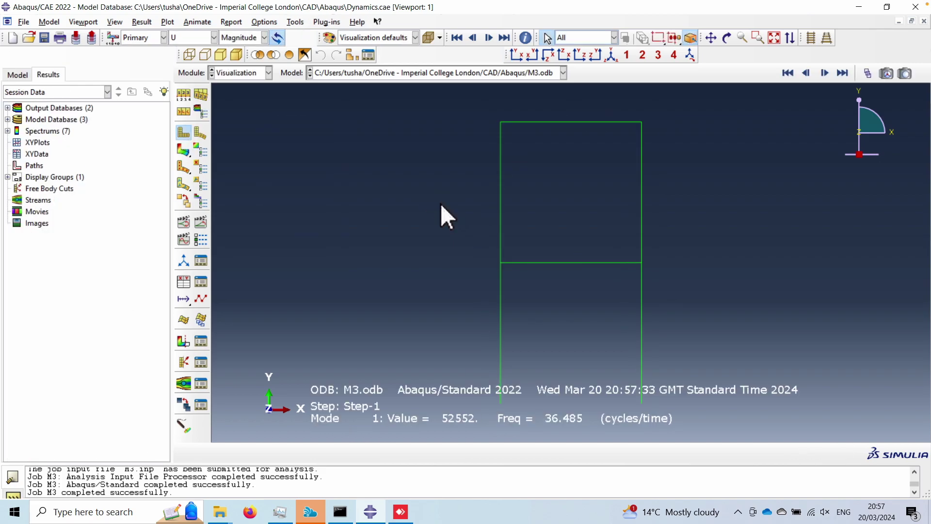
pyautogui.click(184, 150)
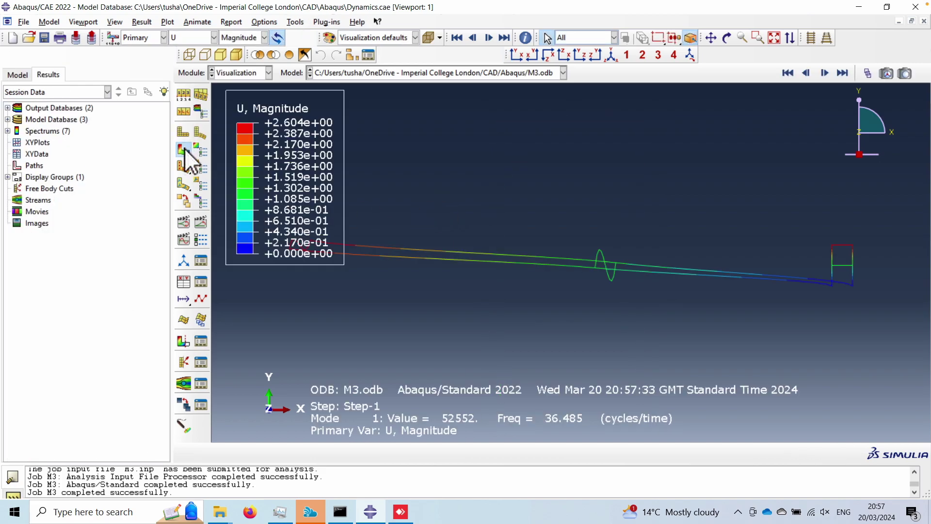
pyautogui.click(184, 95)
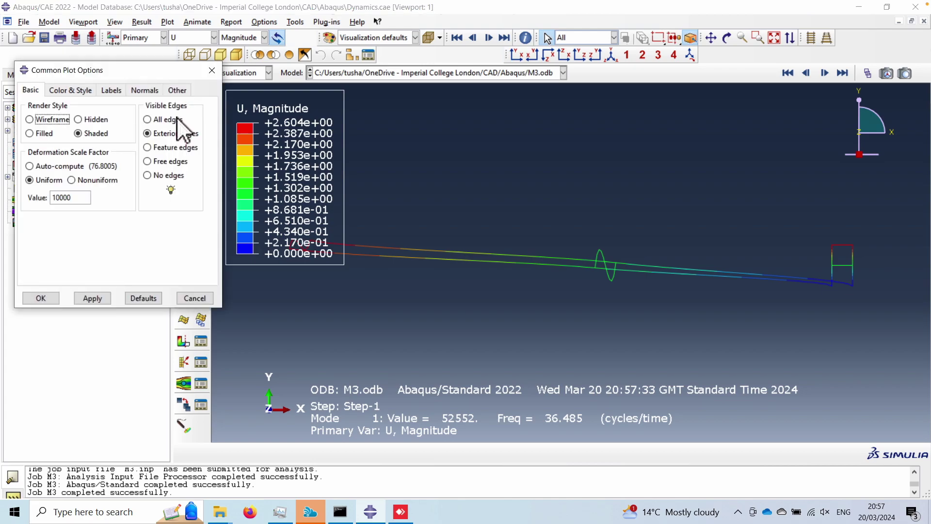
pyautogui.click(55, 165)
pyautogui.click(91, 297)
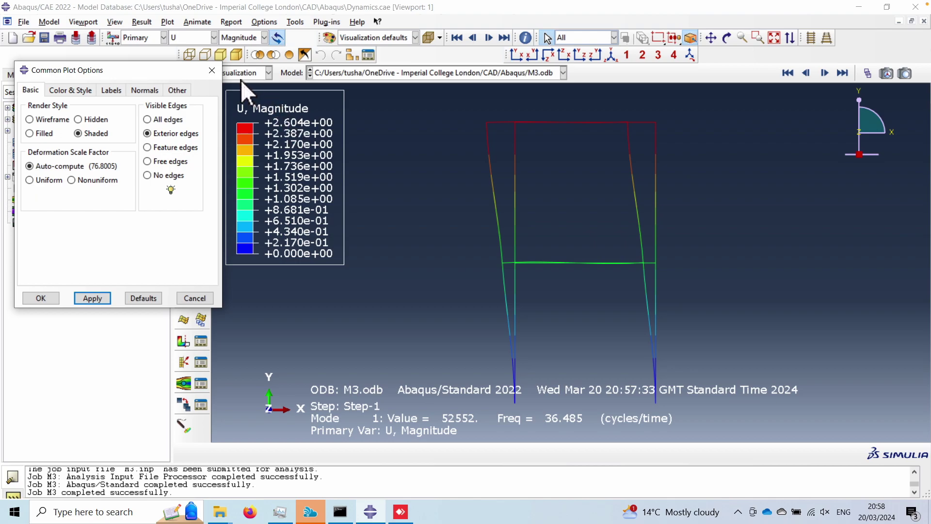
pyautogui.click(212, 71)
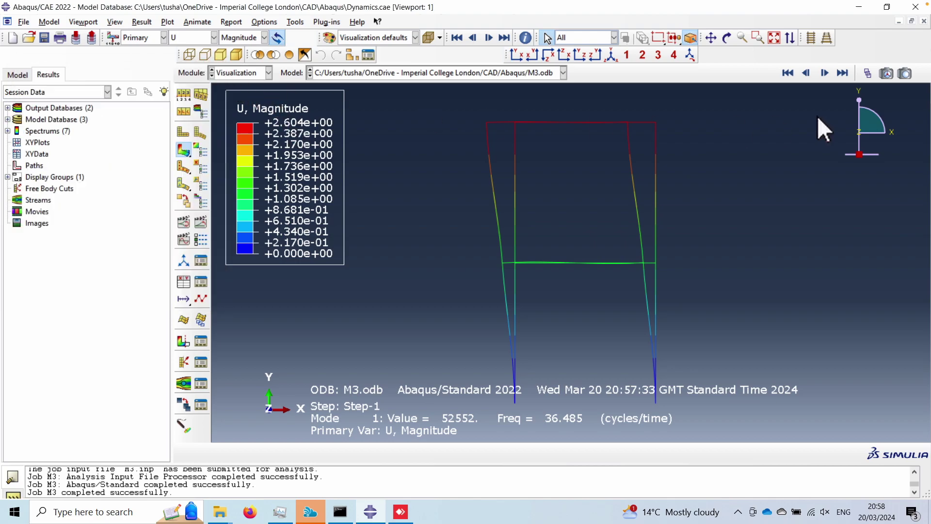
# Step through M3's results up to mode 6, examining each mode shape and natural frequency
pyautogui.click(789, 73)
pyautogui.click(825, 73)
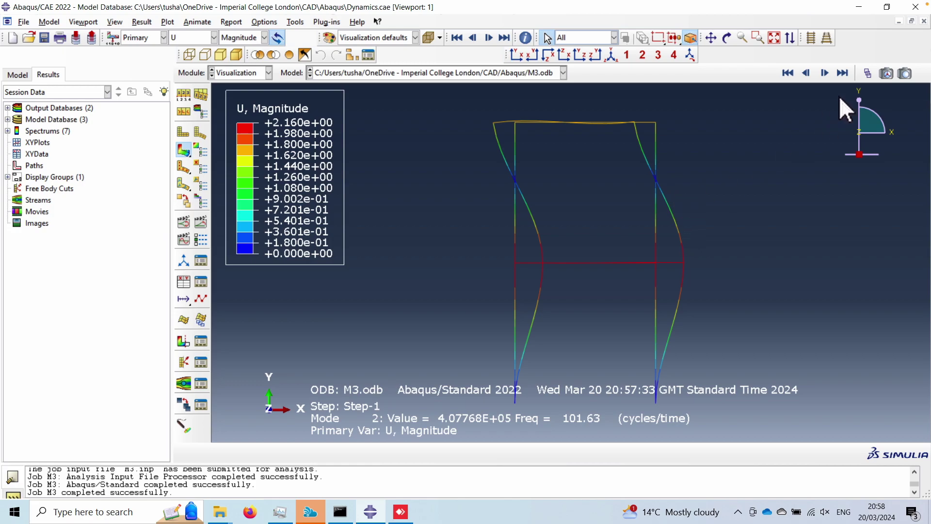
pyautogui.click(825, 73)
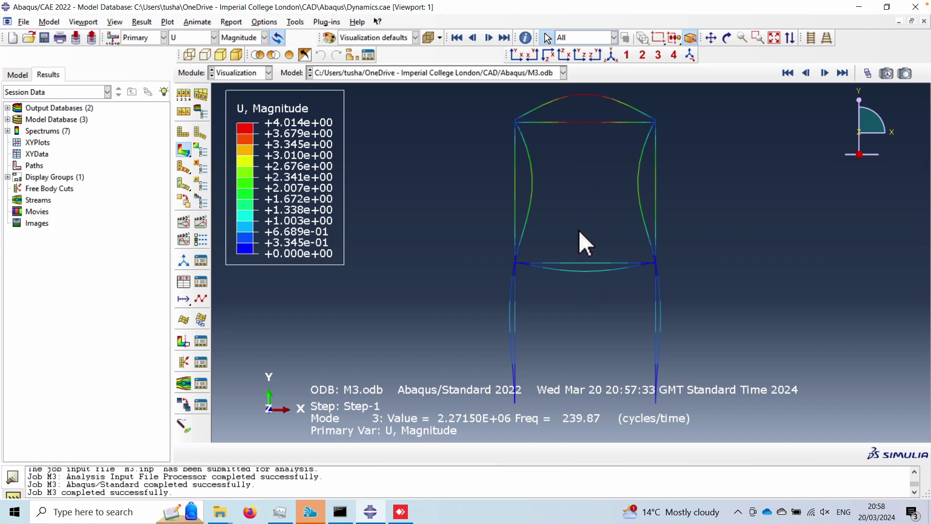
pyautogui.click(823, 73)
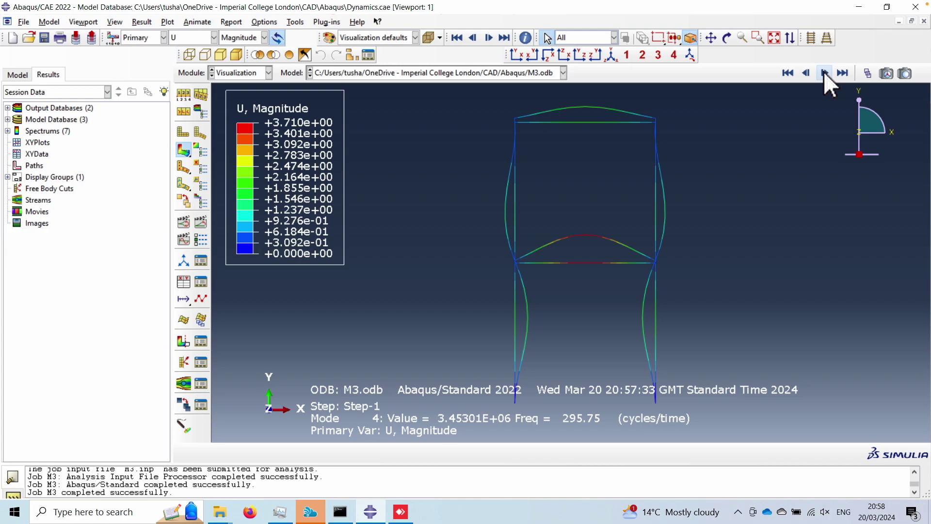
pyautogui.click(824, 72)
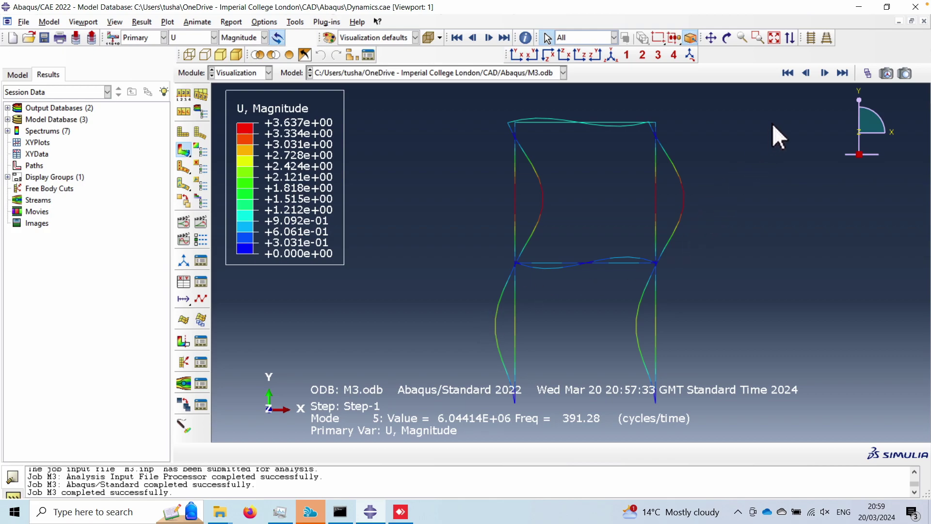
pyautogui.click(824, 72)
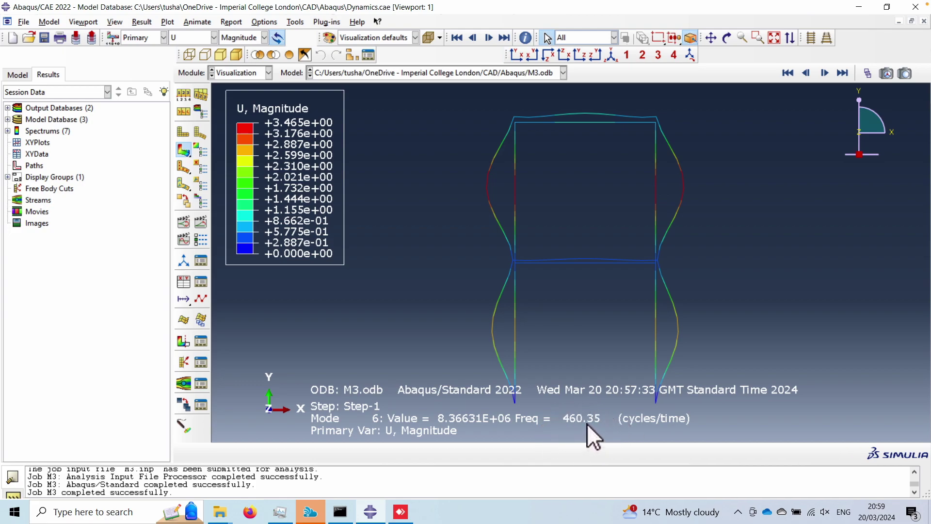
# Return to the base state and review M3's mode shapes and frequencies again from mode 1 to mode 5
pyautogui.click(821, 73)
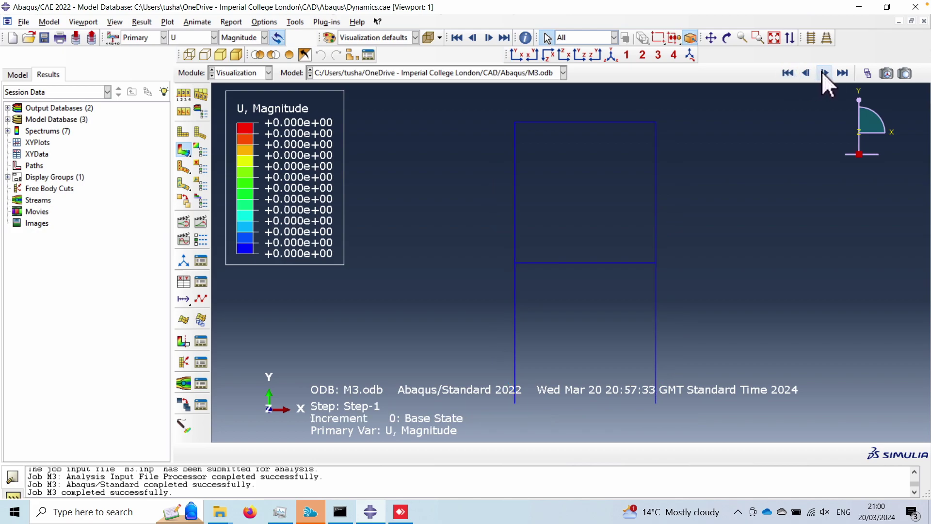
pyautogui.click(822, 72)
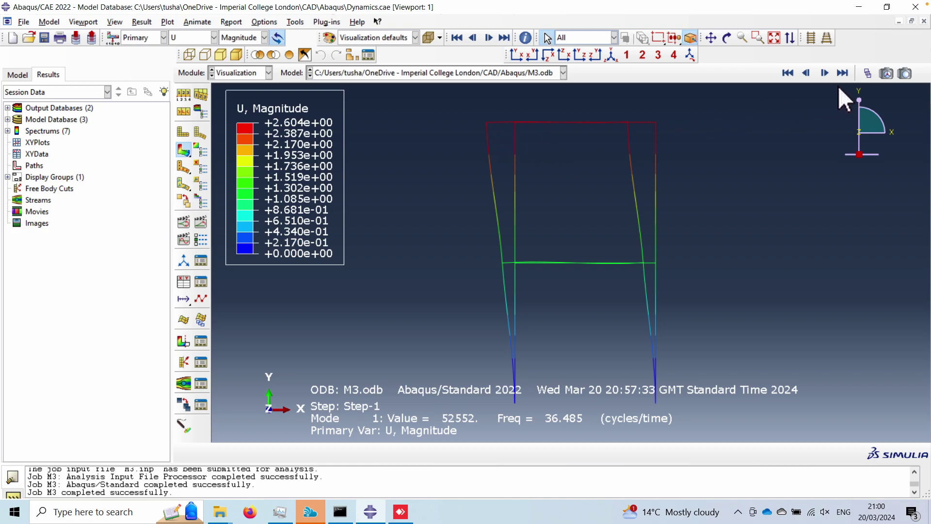
pyautogui.click(824, 74)
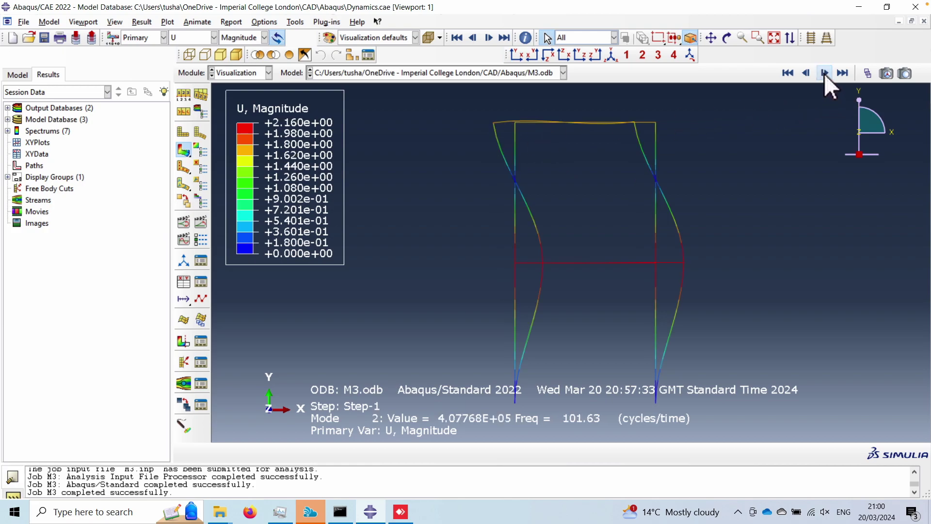
pyautogui.click(824, 74)
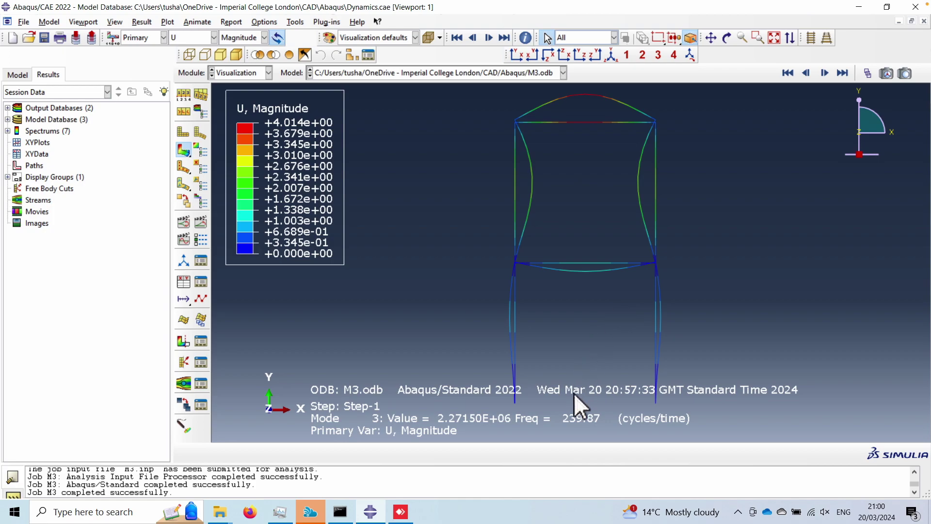
pyautogui.click(824, 74)
pyautogui.click(824, 72)
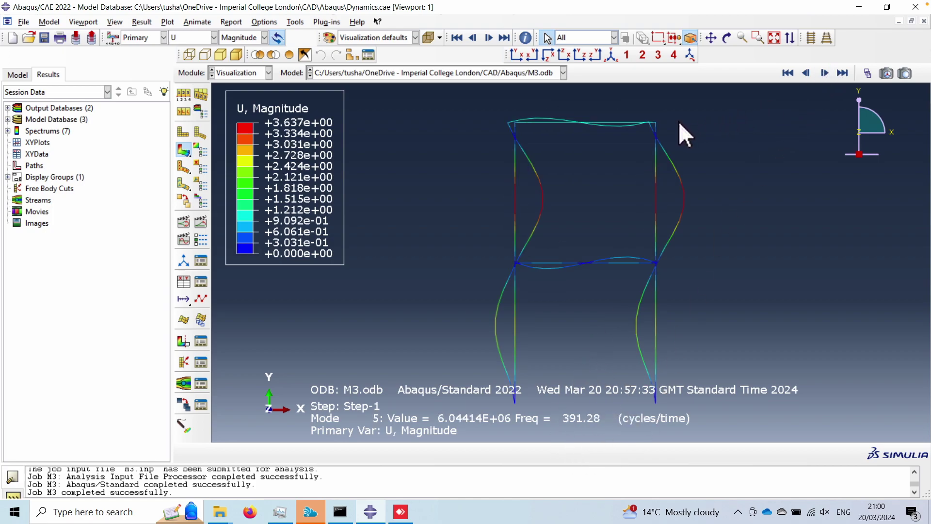